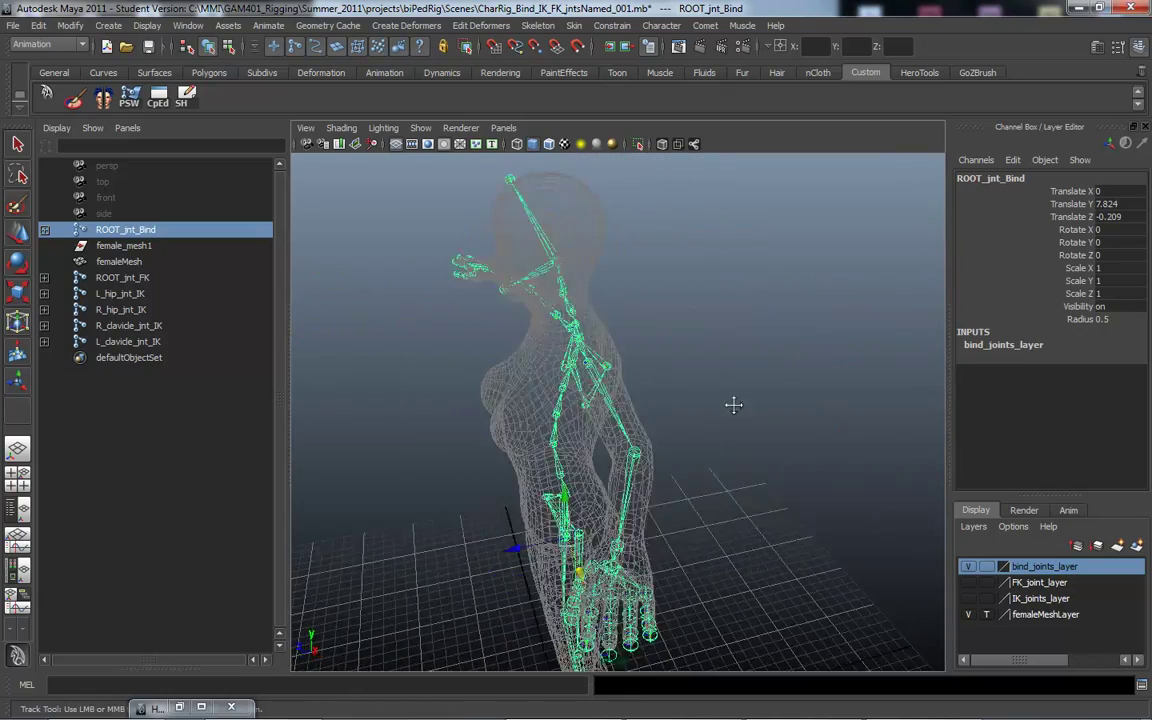
# Examine the bind skeleton inside the female mesh from several angles, checking the upper-body chain from joint spine_F_jnt_Bind.
pyautogui.moveTo(640, 387)
pyautogui.keyDown('alt'); pyautogui.mouseDown()
pyautogui.moveTo(670, 296)
pyautogui.moveTo(733, 388)
pyautogui.moveTo(581, 393)
pyautogui.moveTo(764, 375)
pyautogui.mouseUp(); pyautogui.keyUp('alt')
pyautogui.click(652, 307)
pyautogui.keyDown('alt'); pyautogui.moveTo(455, 366); pyautogui.dragTo(604, 368); pyautogui.keyUp('alt')
pyautogui.keyDown('alt'); pyautogui.moveTo(726, 363); pyautogui.dragTo(644, 344); pyautogui.keyUp('alt')
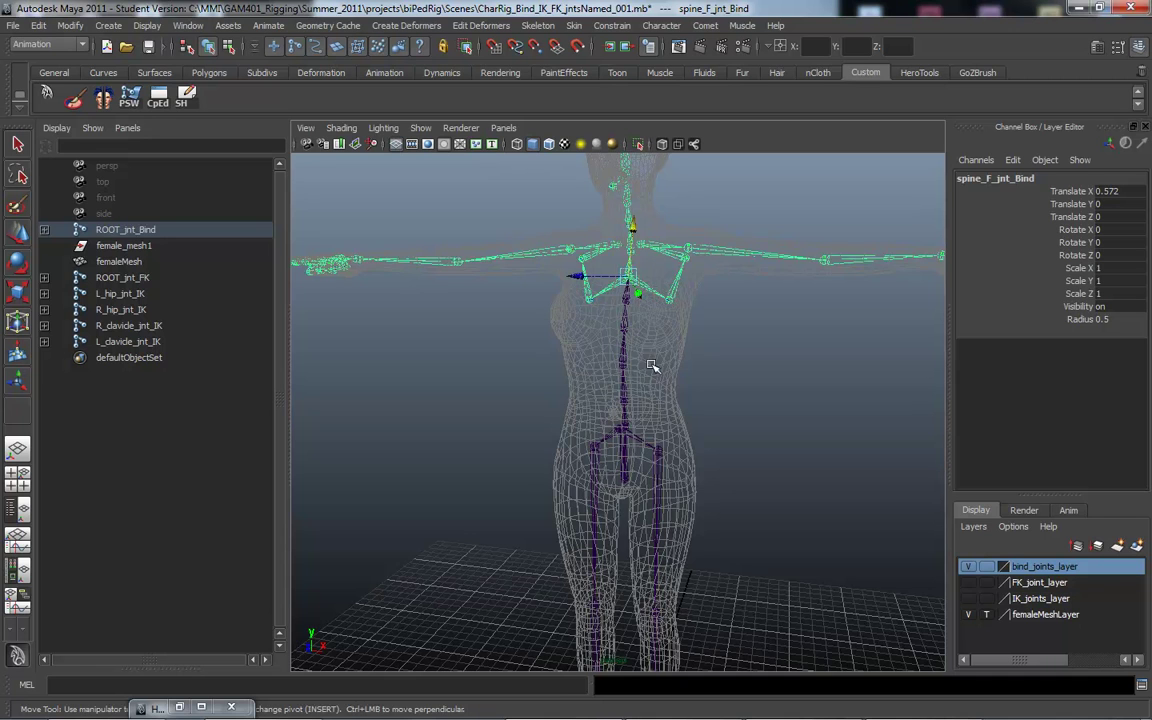
pyautogui.keyDown('alt'); pyautogui.moveTo(702, 409); pyautogui.dragTo(684, 391); pyautogui.keyUp('alt')
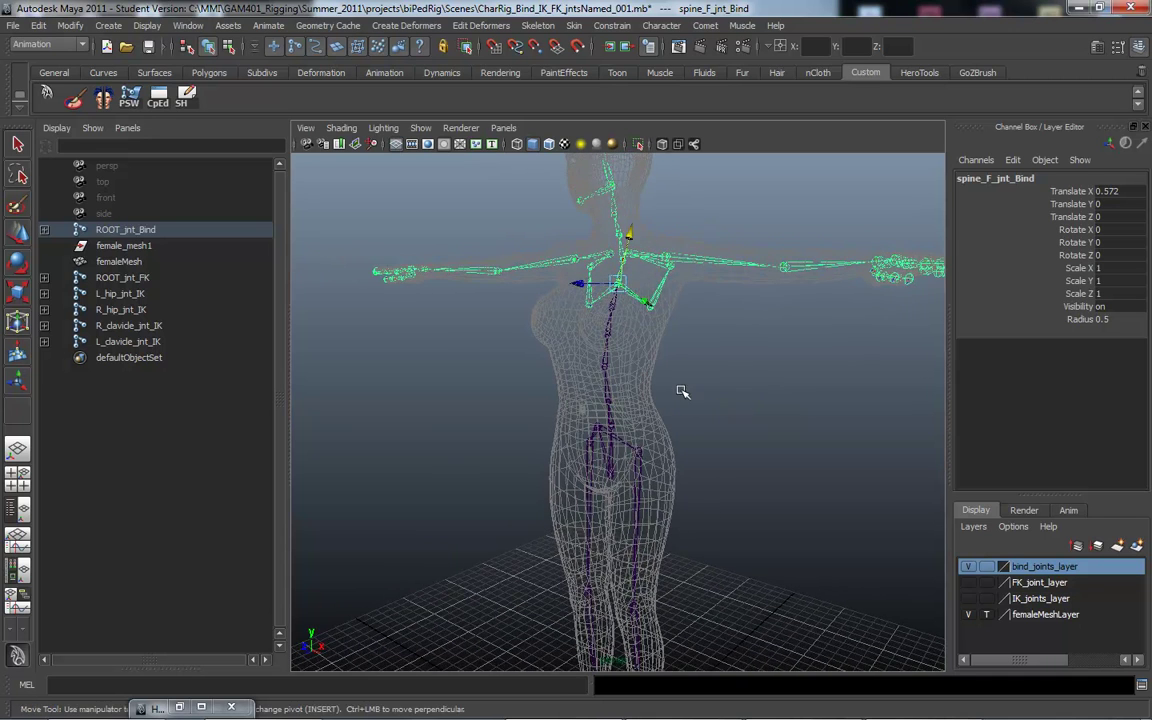
pyautogui.keyDown('alt'); pyautogui.moveTo(684, 391); pyautogui.dragTo(757, 393, button='middle'); pyautogui.keyUp('alt')
pyautogui.scroll(-5, 757, 393)
pyautogui.keyDown('alt'); pyautogui.moveTo(753, 393); pyautogui.dragTo(555, 388); pyautogui.keyUp('alt')
pyautogui.keyDown('alt'); pyautogui.moveTo(555, 388); pyautogui.dragTo(658, 396, button='right'); pyautogui.keyUp('alt')
pyautogui.keyDown('alt'); pyautogui.moveTo(658, 396); pyautogui.dragTo(776, 414, button='middle'); pyautogui.keyUp('alt')
pyautogui.keyDown('alt'); pyautogui.moveTo(776, 415); pyautogui.dragTo(699, 418); pyautogui.keyUp('alt')
pyautogui.keyDown('alt'); pyautogui.moveTo(699, 418); pyautogui.dragTo(508, 400, button='right'); pyautogui.keyUp('alt')
pyautogui.keyDown('alt'); pyautogui.moveTo(508, 400); pyautogui.dragTo(472, 376, button='middle'); pyautogui.keyUp('alt')
pyautogui.keyDown('alt'); pyautogui.moveTo(472, 376); pyautogui.dragTo(486, 362); pyautogui.keyUp('alt')
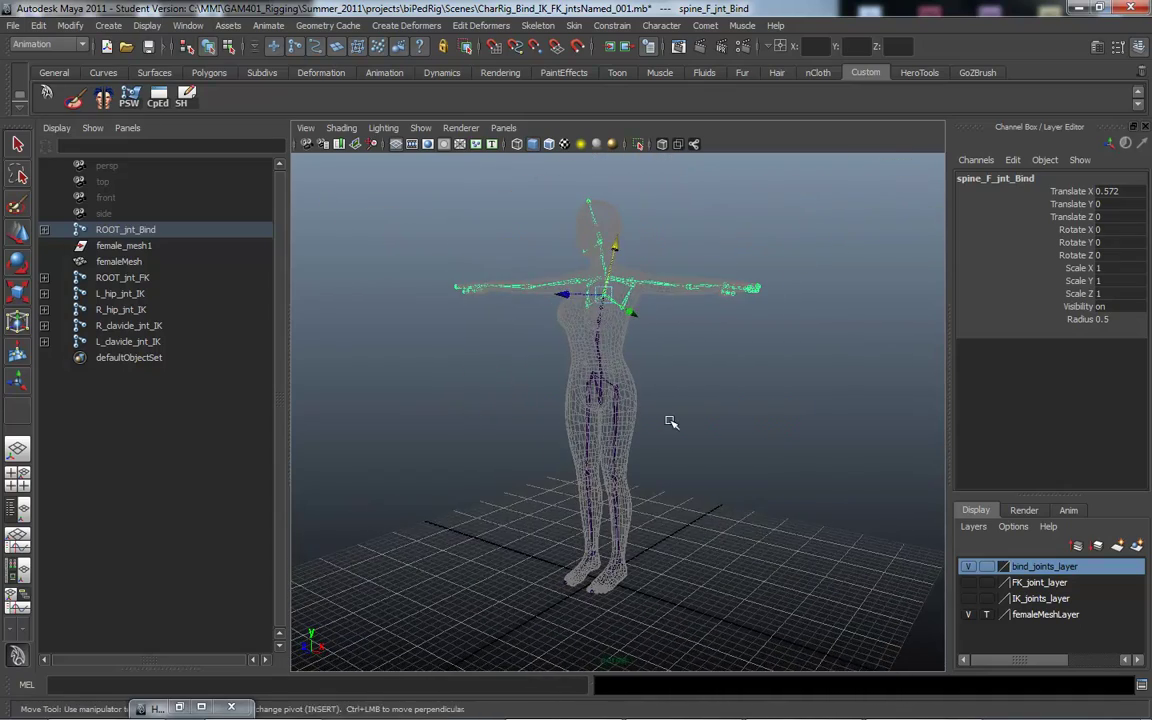
pyautogui.click(699, 400)
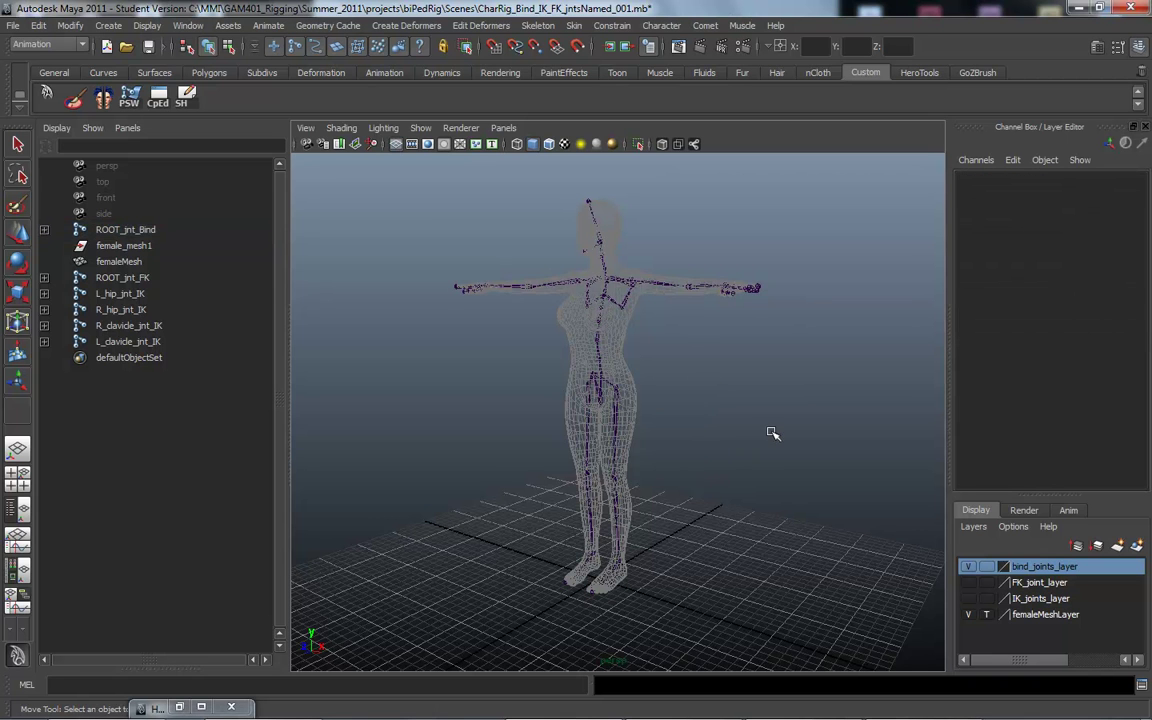
pyautogui.keyDown('alt'); pyautogui.moveTo(481, 419); pyautogui.dragTo(510, 421); pyautogui.keyUp('alt')
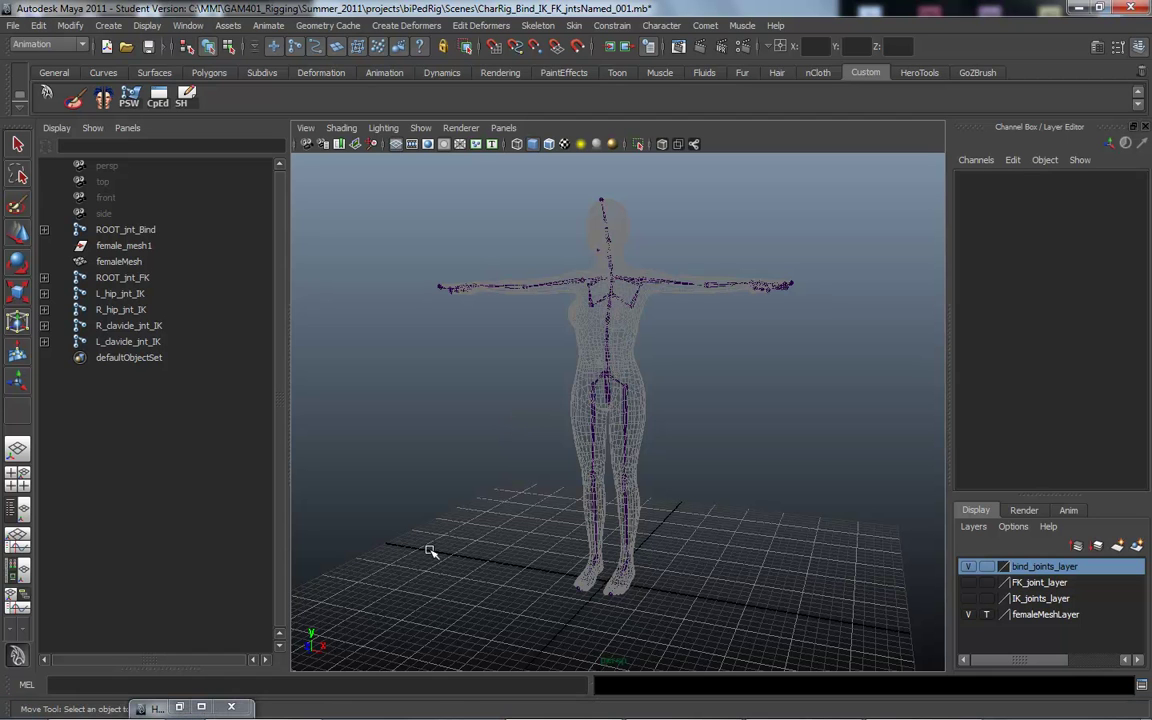
# Switch to the Word document to read the rig disclaimer and notes, and minimize it to return to Maya.
pyautogui.click(262, 707)
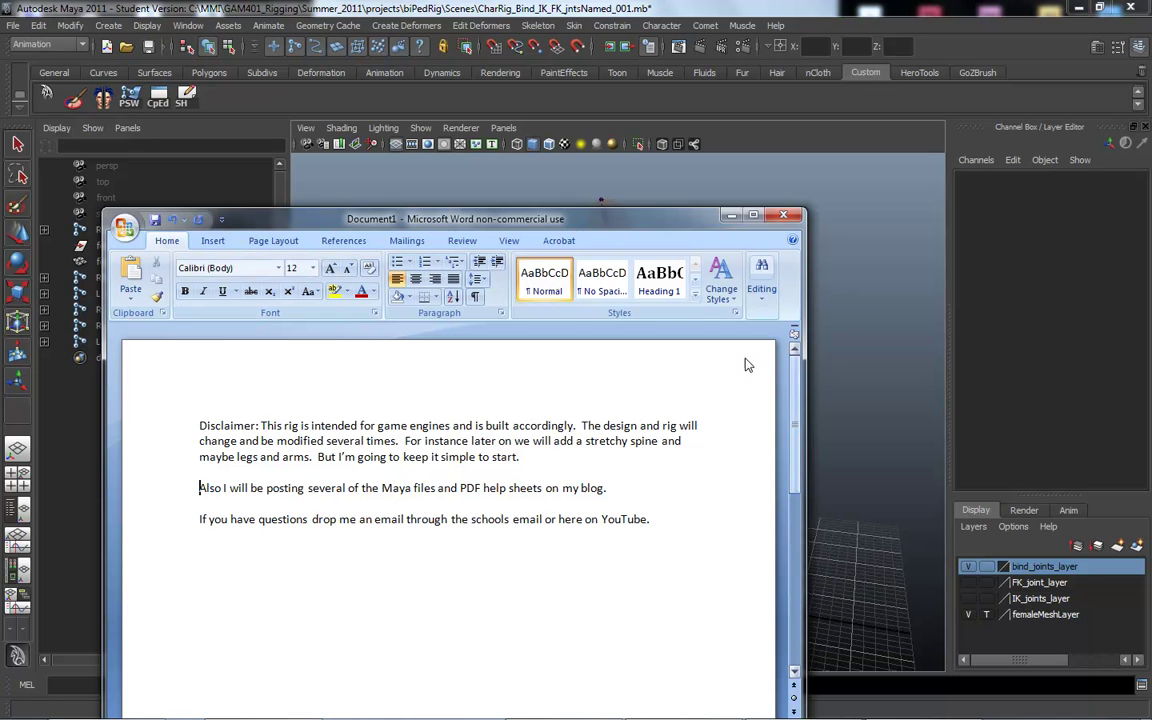
pyautogui.click(733, 217)
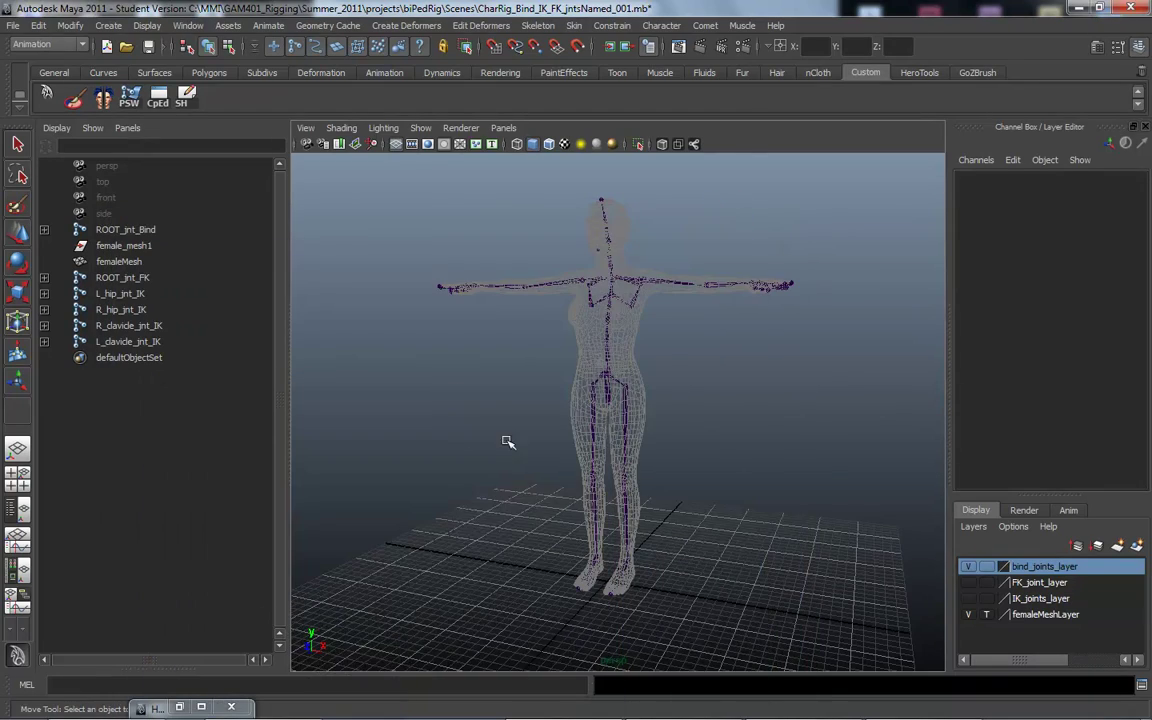
# Select ROOT_jnt_Bind and add a second Select Hierarchy shortcut to the Custom shelf.
pyautogui.keyDown('alt'); pyautogui.moveTo(512, 421); pyautogui.dragTo(483, 419); pyautogui.keyUp('alt')
pyautogui.keyDown('alt'); pyautogui.moveTo(483, 419); pyautogui.dragTo(566, 399, button='right'); pyautogui.keyUp('alt')
pyautogui.keyDown('alt'); pyautogui.moveTo(508, 369); pyautogui.dragTo(537, 401, button='middle'); pyautogui.keyUp('alt')
pyautogui.keyDown('alt'); pyautogui.moveTo(537, 401); pyautogui.dragTo(514, 387); pyautogui.keyUp('alt')
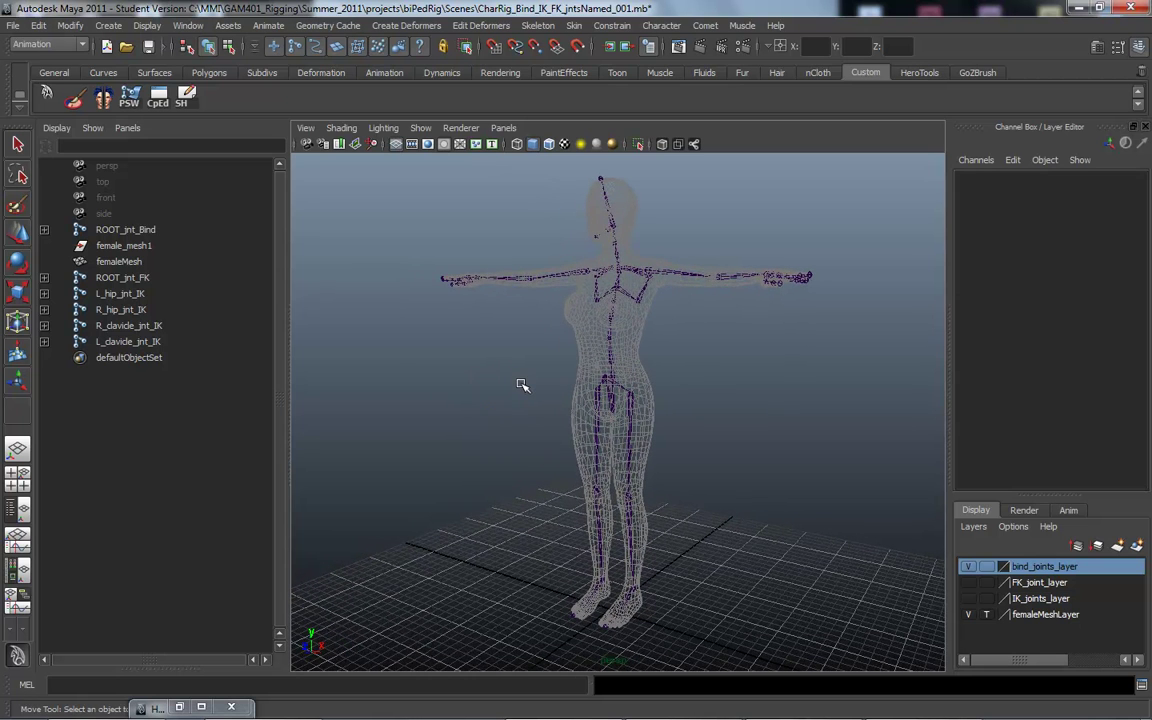
pyautogui.click(628, 414)
pyautogui.keyDown('alt'); pyautogui.moveTo(628, 414); pyautogui.dragTo(738, 380); pyautogui.keyUp('alt')
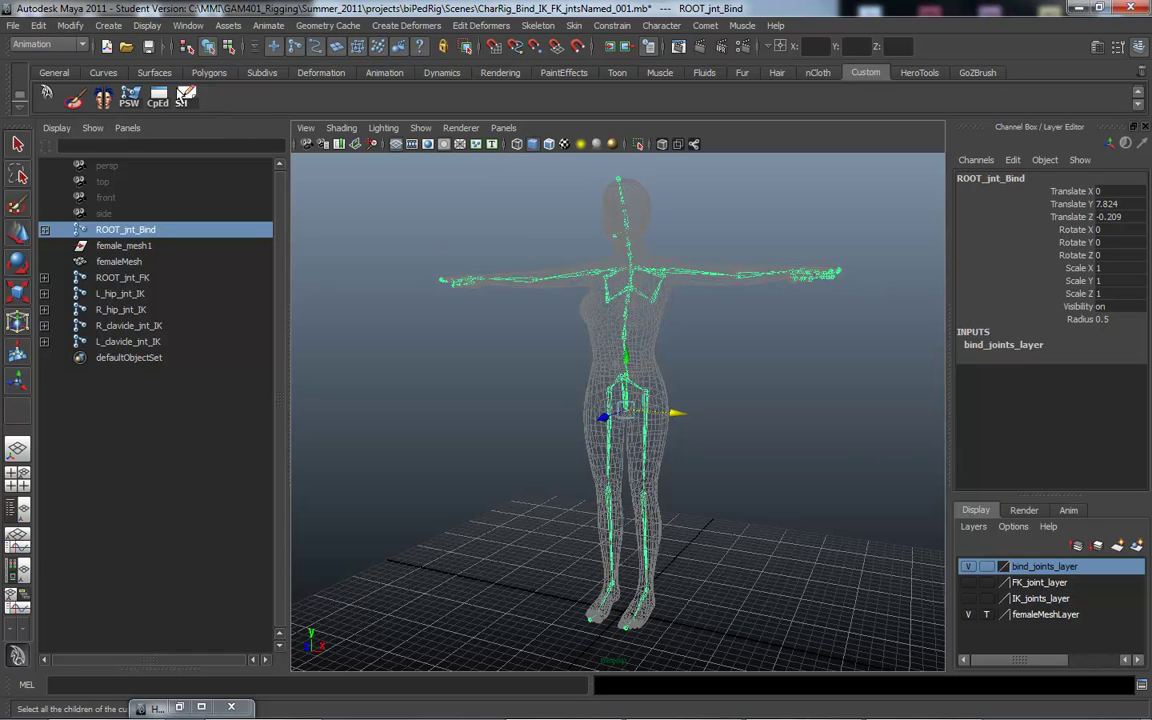
pyautogui.click(39, 27)
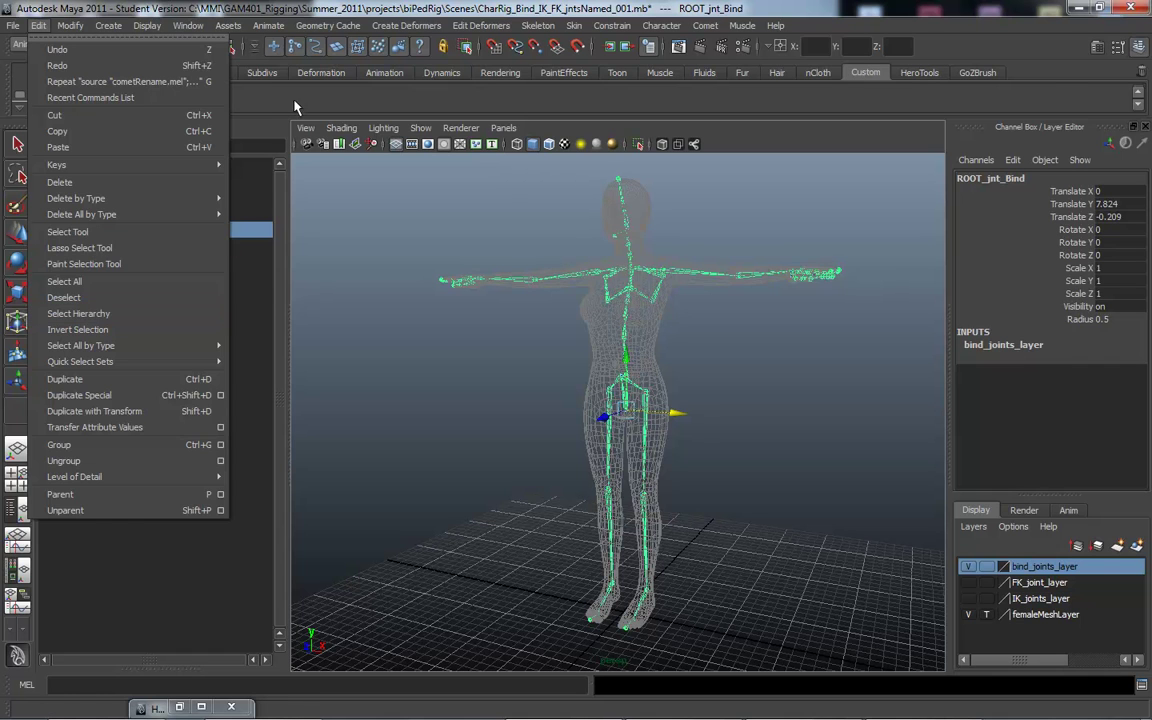
pyautogui.click(102, 316)
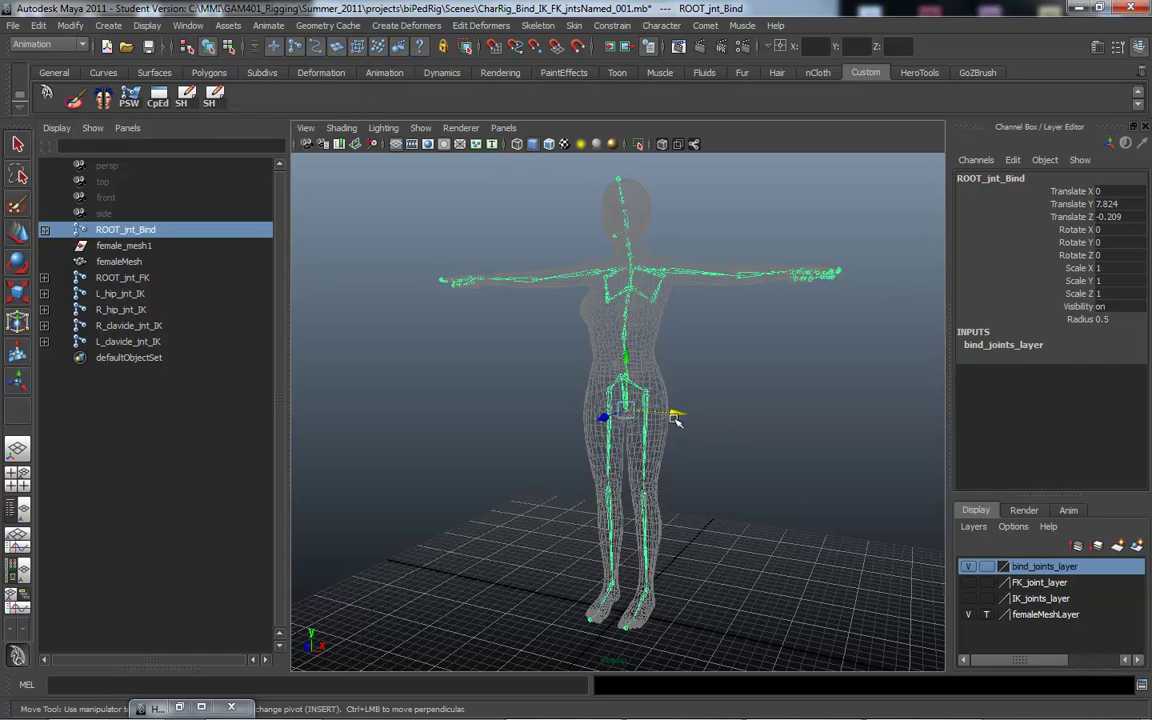
# Try the new Select Hierarchy shortcut on the bind skeleton and remove the duplicate shortcut from the shelf.
pyautogui.click(209, 97)
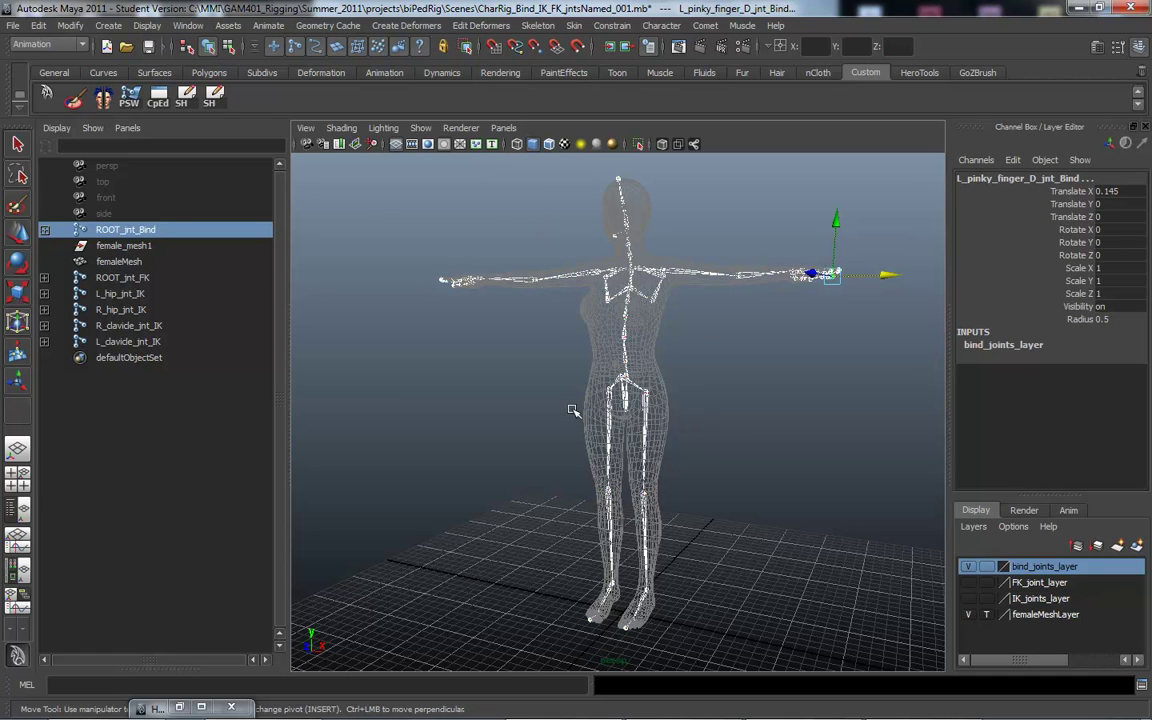
pyautogui.click(818, 458)
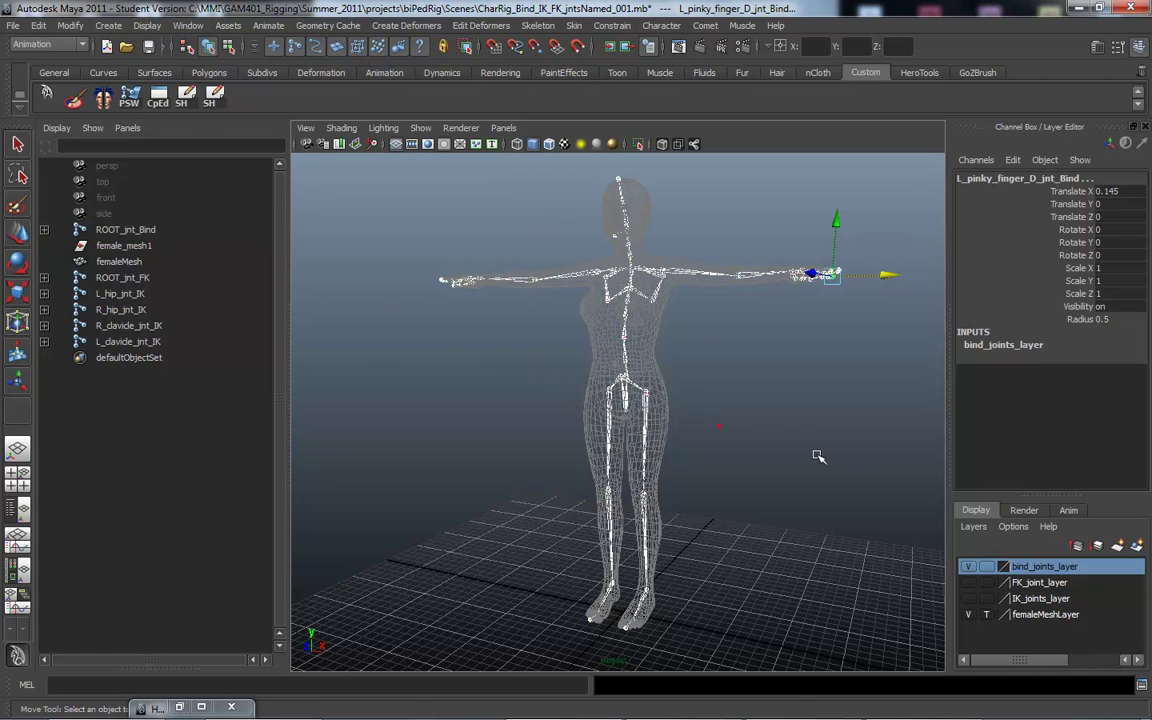
pyautogui.keyDown('alt'); pyautogui.moveTo(784, 393); pyautogui.dragTo(805, 432); pyautogui.keyUp('alt')
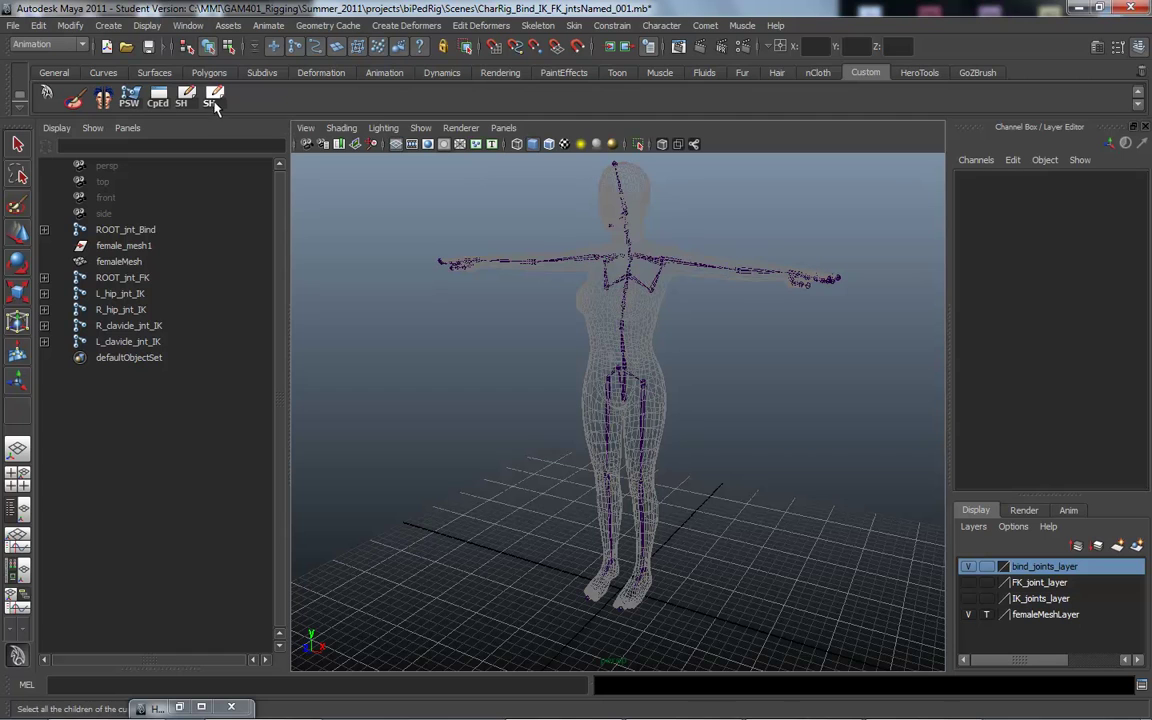
pyautogui.moveTo(214, 97); pyautogui.dragTo(1140, 71, button='middle')
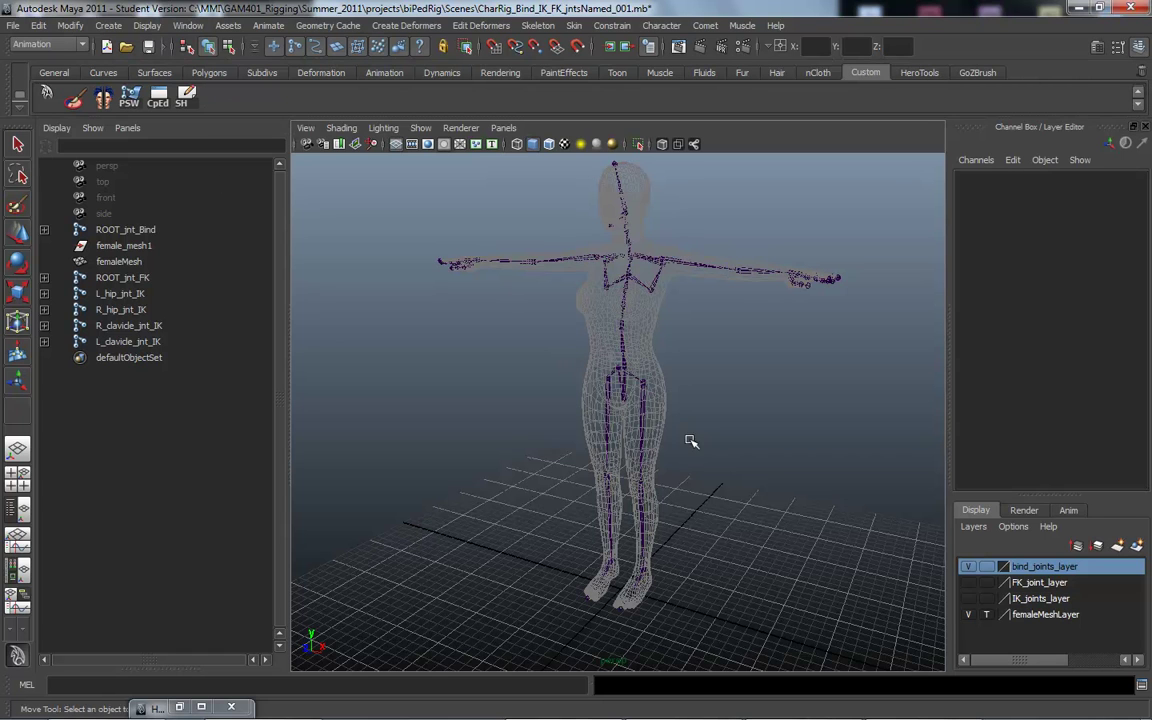
# View the female mesh shaded by turning off templating for femaleMeshLayer, and restore the layer to template display.
pyautogui.press('space')
pyautogui.moveTo(513, 197)
pyautogui.mouseDown()
pyautogui.moveTo(489, 162)
pyautogui.moveTo(511, 190)
pyautogui.mouseUp()
pyautogui.keyDown('alt'); pyautogui.moveTo(786, 404); pyautogui.dragTo(764, 418, button='middle'); pyautogui.keyUp('alt')
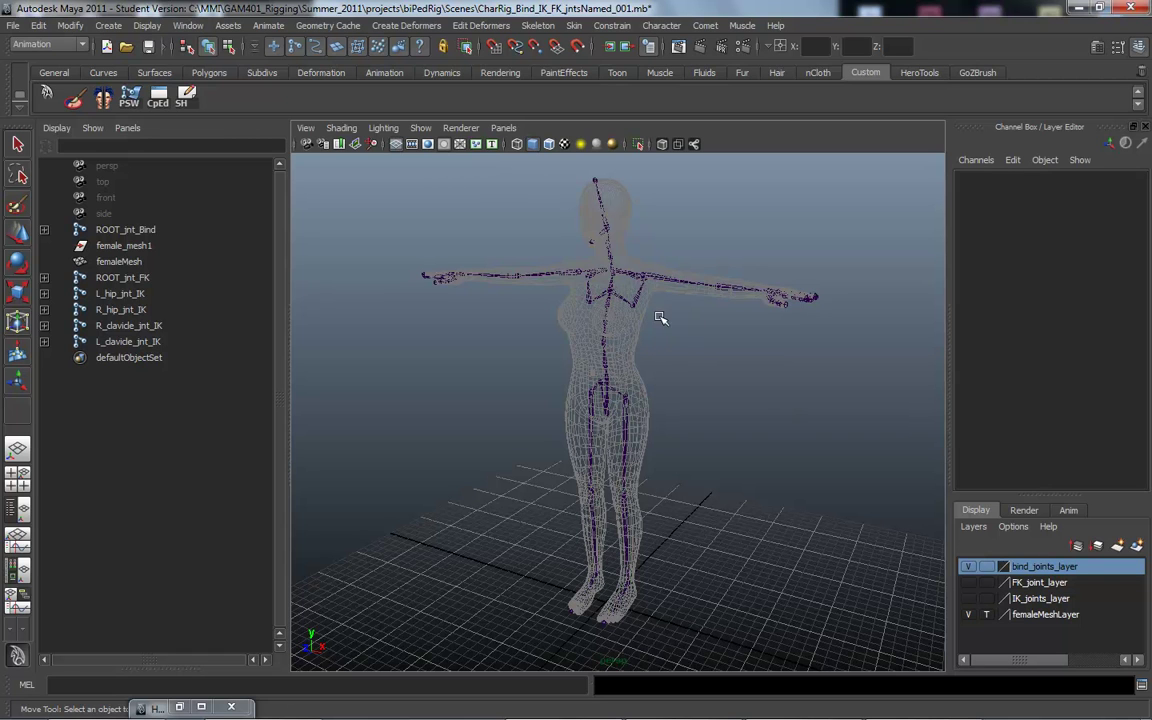
pyautogui.click(986, 614)
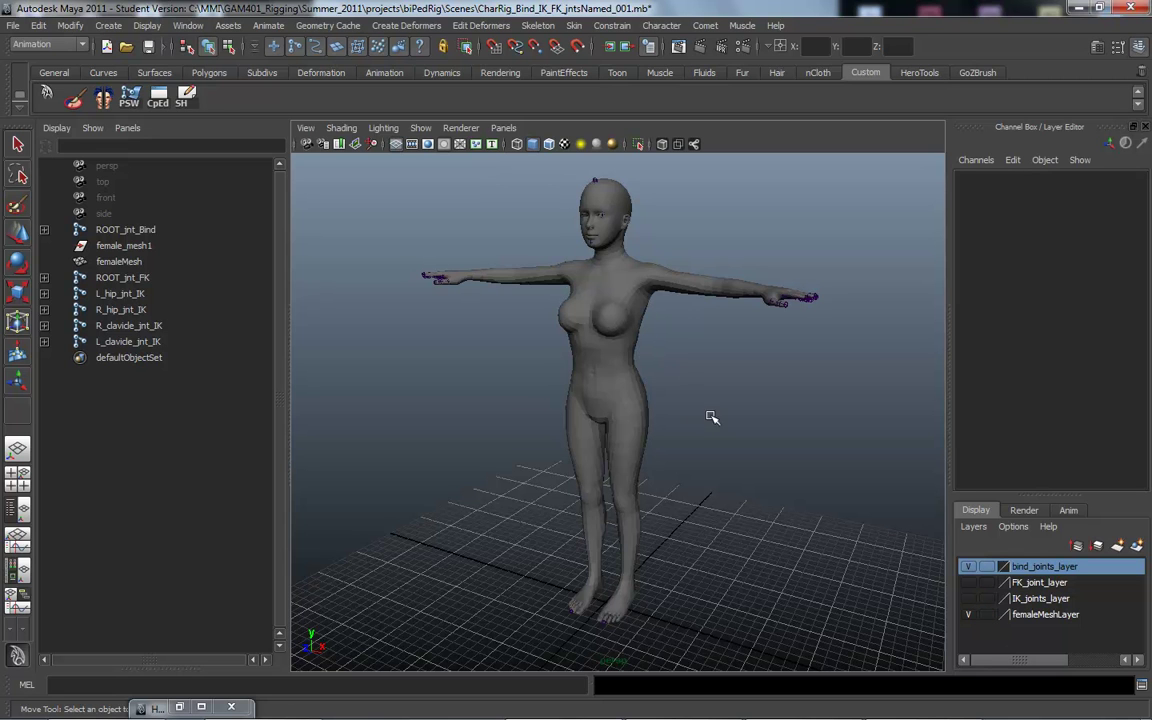
pyautogui.click(987, 614)
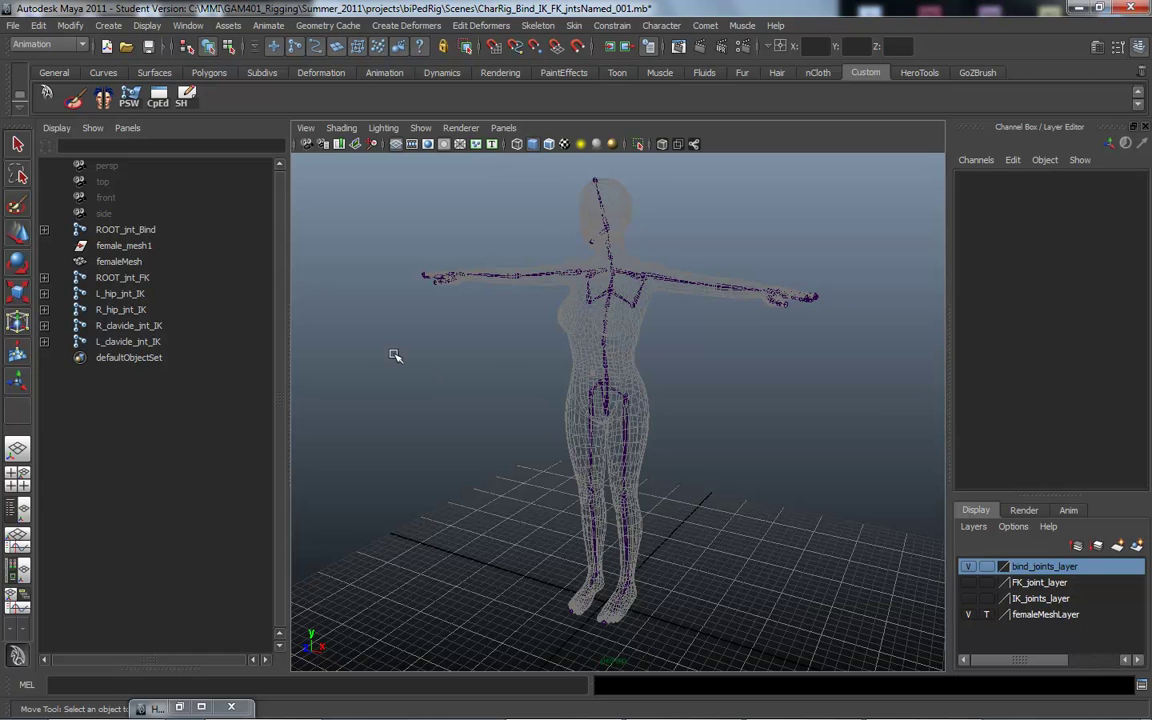
# Select ROOT_jnt_Bind and examine the complete bind joint hierarchy within the templated mesh.
pyautogui.keyDown('alt'); pyautogui.moveTo(401, 343); pyautogui.dragTo(512, 350); pyautogui.keyUp('alt')
pyautogui.keyDown('alt'); pyautogui.moveTo(512, 350); pyautogui.dragTo(552, 366, button='right'); pyautogui.keyUp('alt')
pyautogui.moveTo(583, 406); pyautogui.dragTo(615, 420)
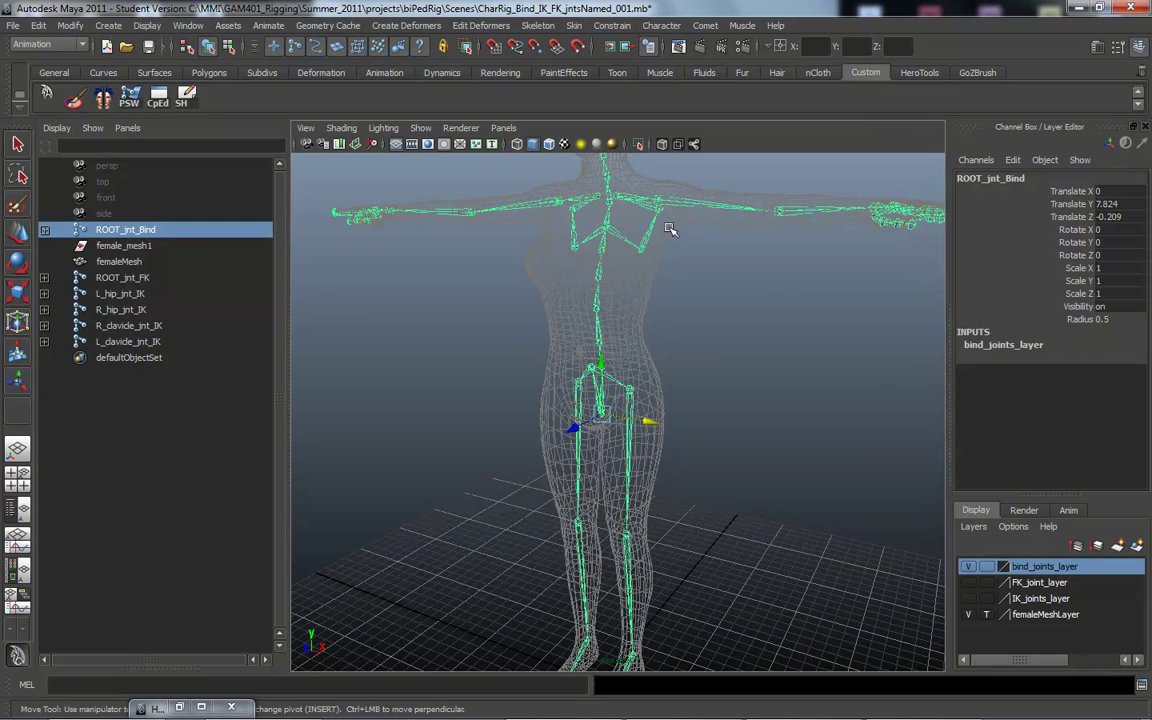
pyautogui.keyDown('alt'); pyautogui.moveTo(712, 299); pyautogui.dragTo(715, 386, button='middle'); pyautogui.keyUp('alt')
pyautogui.keyDown('alt'); pyautogui.moveTo(715, 385); pyautogui.dragTo(651, 318); pyautogui.keyUp('alt')
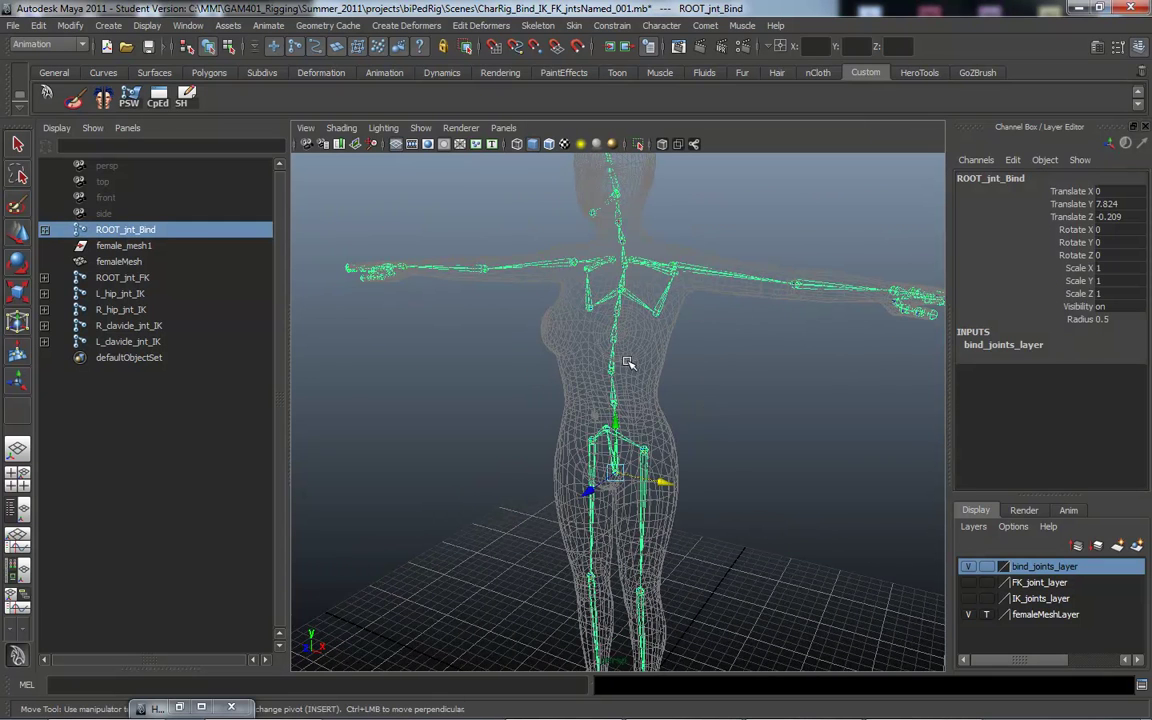
pyautogui.keyDown('alt'); pyautogui.moveTo(740, 417); pyautogui.dragTo(560, 314, button='right'); pyautogui.keyUp('alt')
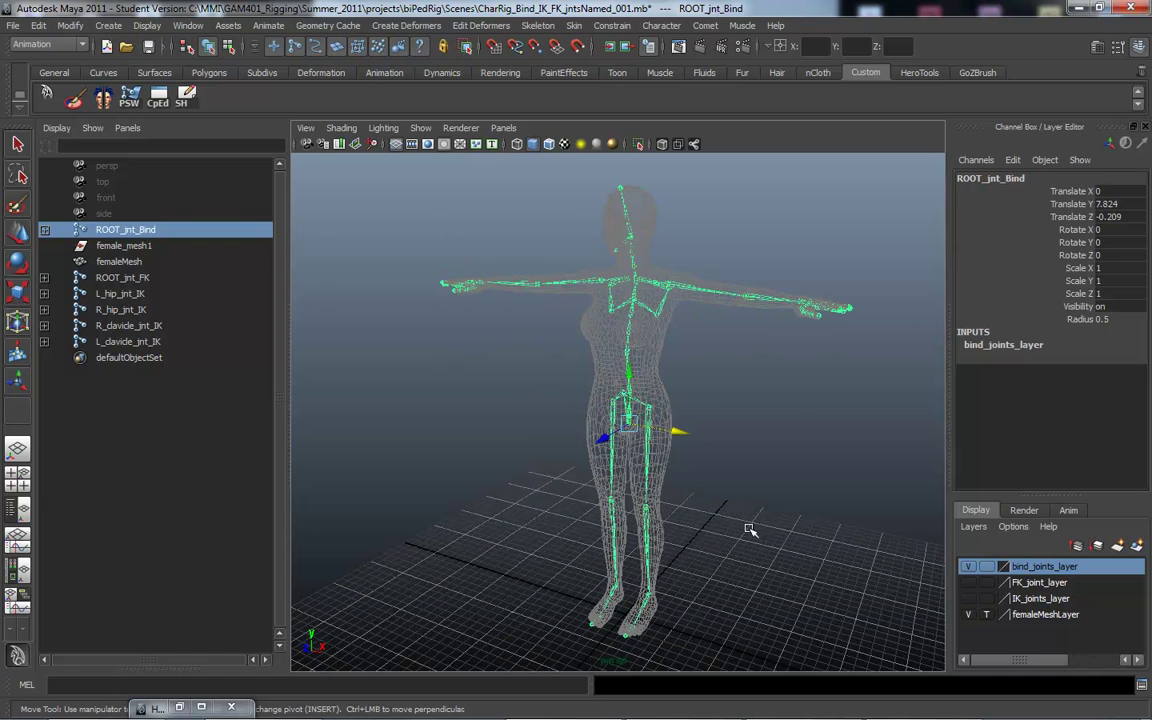
pyautogui.keyDown('alt'); pyautogui.moveTo(790, 505); pyautogui.dragTo(748, 432); pyautogui.keyUp('alt')
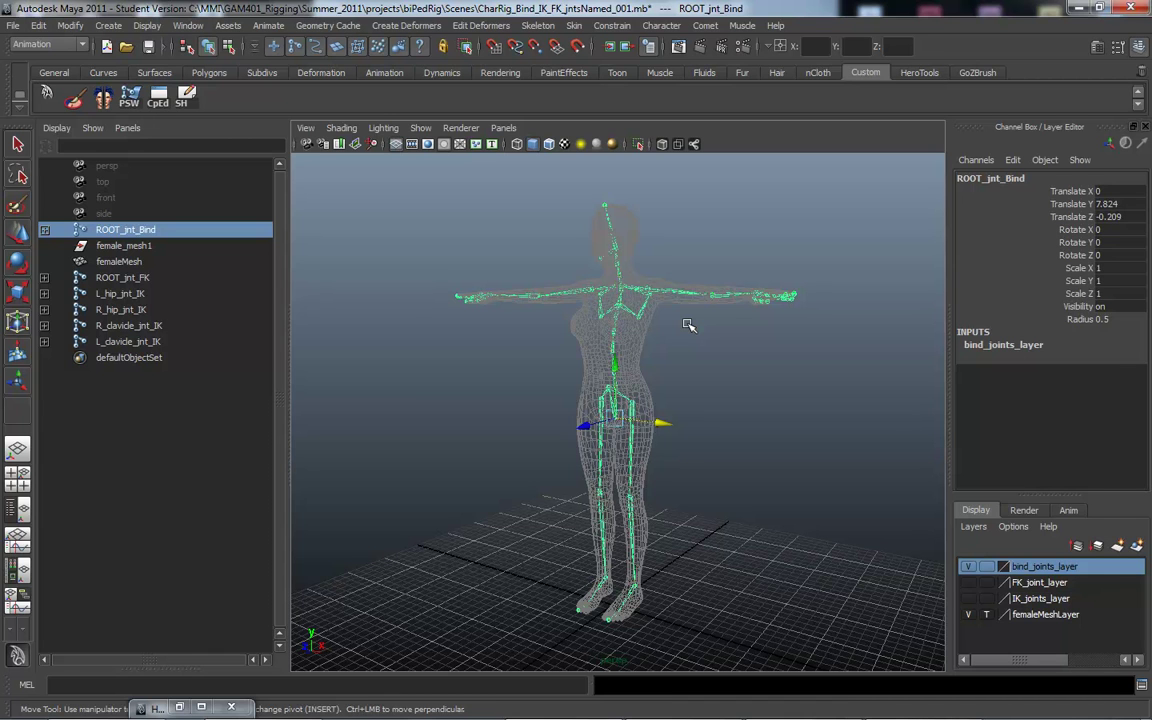
pyautogui.keyDown('alt'); pyautogui.moveTo(676, 386); pyautogui.dragTo(720, 378, button='right'); pyautogui.keyUp('alt')
pyautogui.keyDown('alt'); pyautogui.moveTo(720, 378); pyautogui.dragTo(715, 388, button='middle'); pyautogui.keyUp('alt')
pyautogui.keyDown('alt'); pyautogui.moveTo(715, 388); pyautogui.dragTo(730, 391); pyautogui.keyUp('alt')
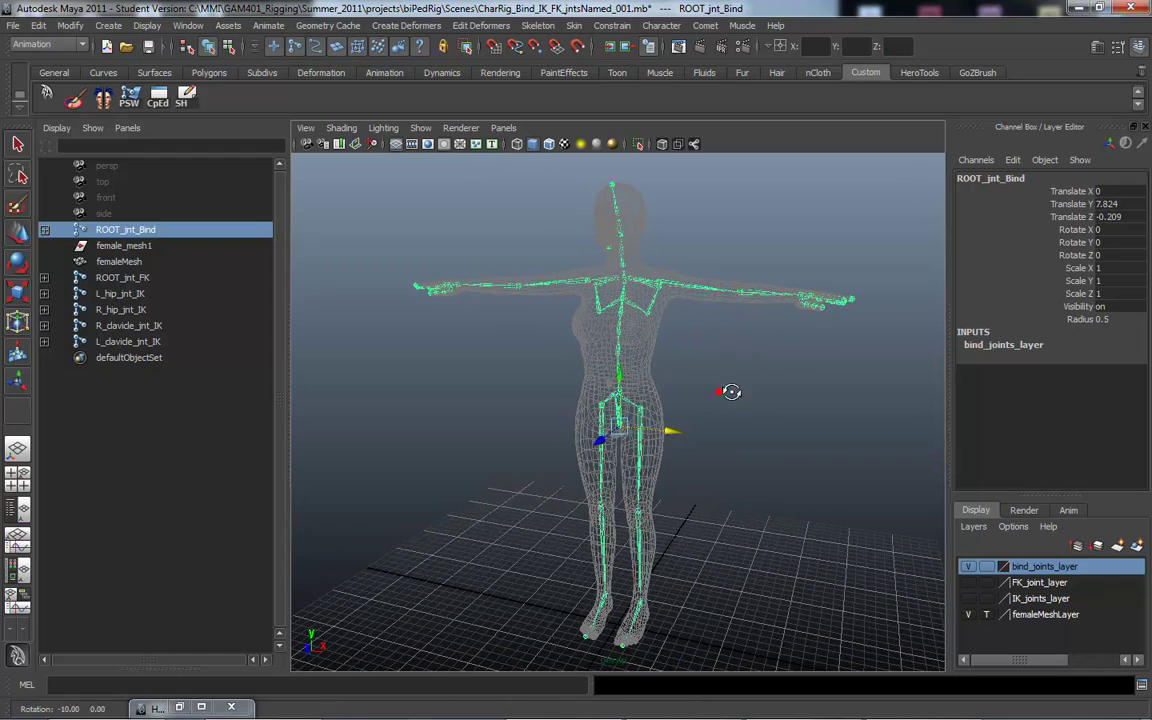
# Toggle the visibility of bind_joints_layer off and on to check which joints it contains.
pyautogui.click(967, 567)
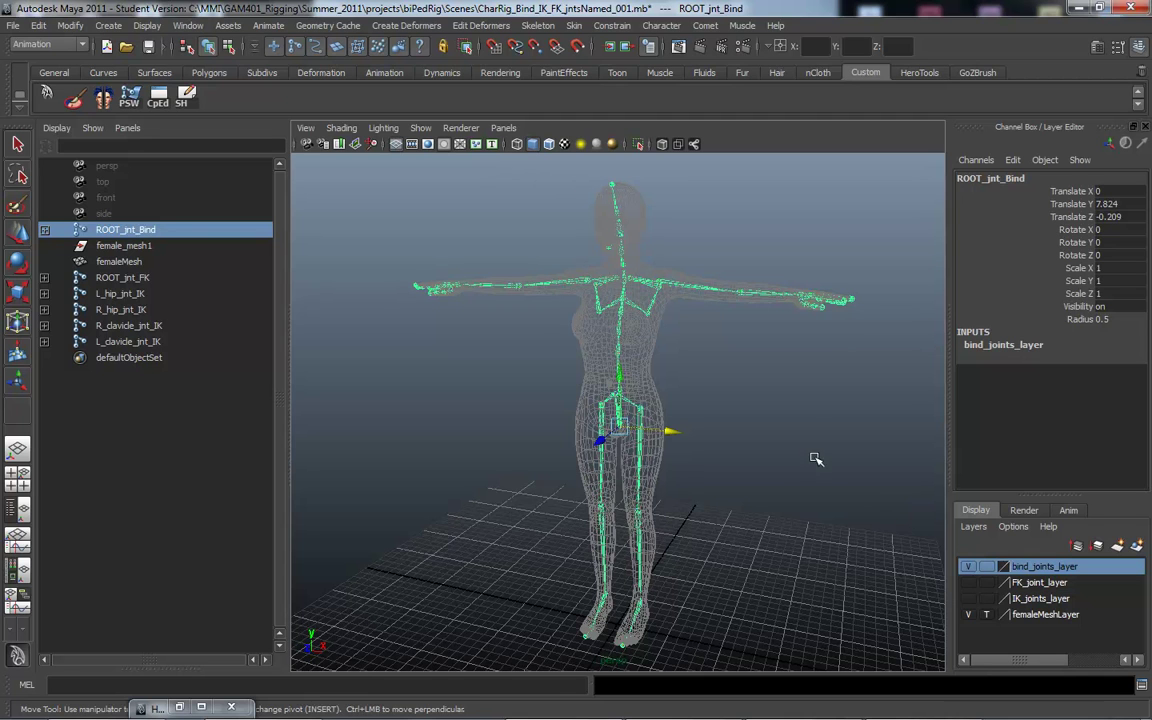
pyautogui.click(967, 567)
pyautogui.click(967, 567)
pyautogui.keyDown('alt'); pyautogui.moveTo(692, 396); pyautogui.dragTo(783, 457); pyautogui.keyUp('alt')
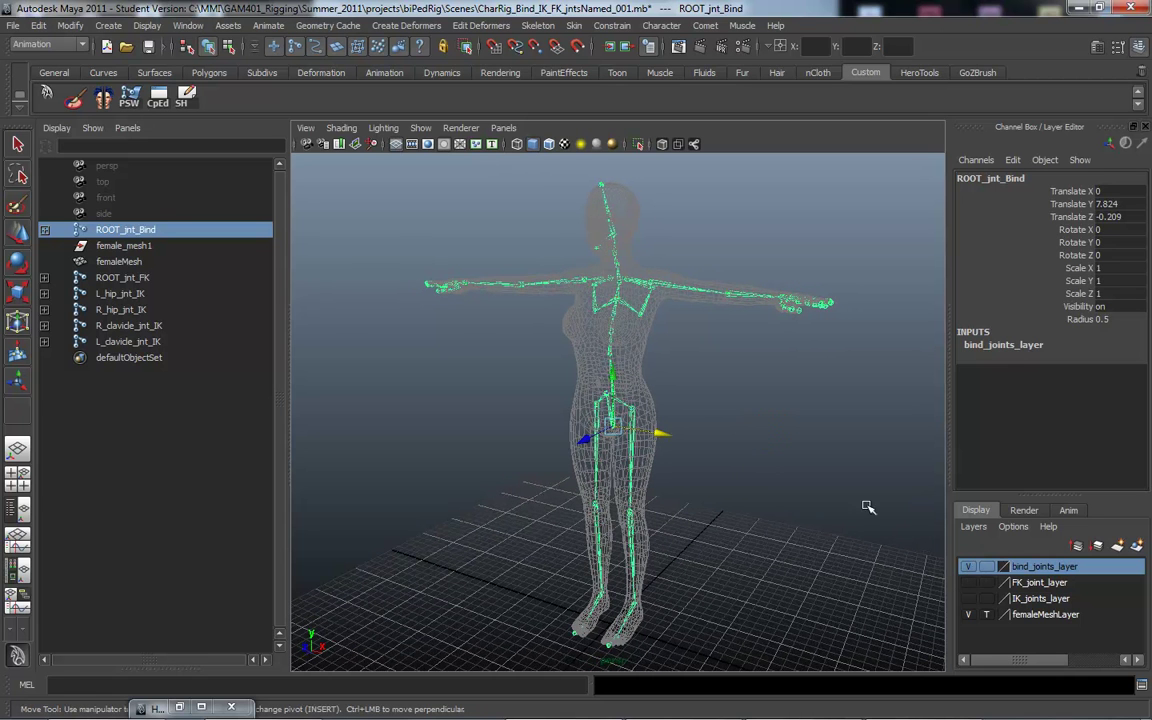
# Hide bind_joints_layer and show FK_joint_layer to view the FK skeleton inside the mesh.
pyautogui.click(967, 567)
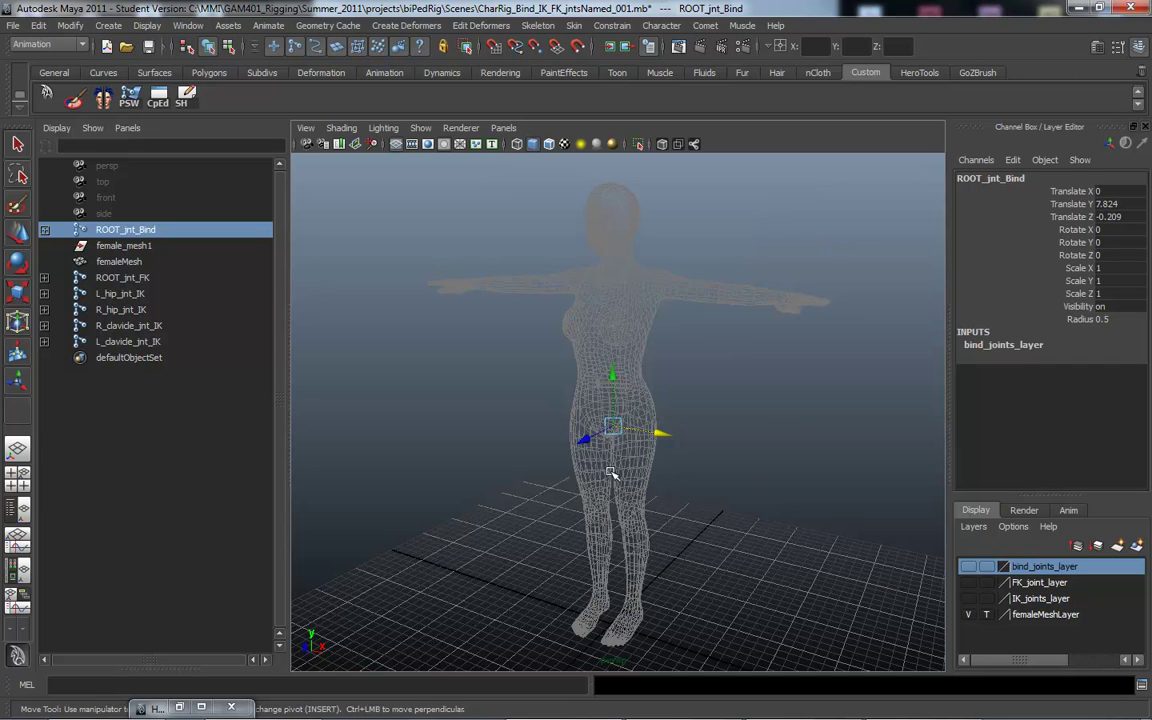
pyautogui.click(968, 584)
pyautogui.keyDown('alt'); pyautogui.moveTo(735, 399); pyautogui.dragTo(770, 397); pyautogui.keyUp('alt')
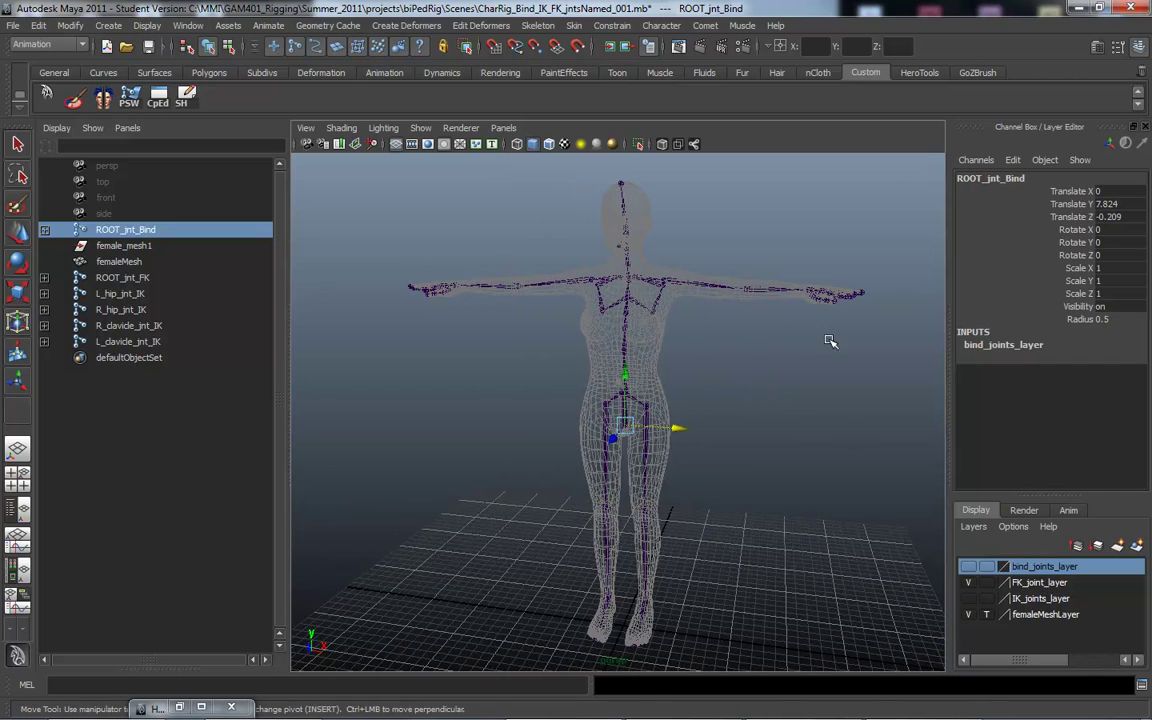
pyautogui.keyDown('alt'); pyautogui.moveTo(753, 429); pyautogui.dragTo(712, 406); pyautogui.keyUp('alt')
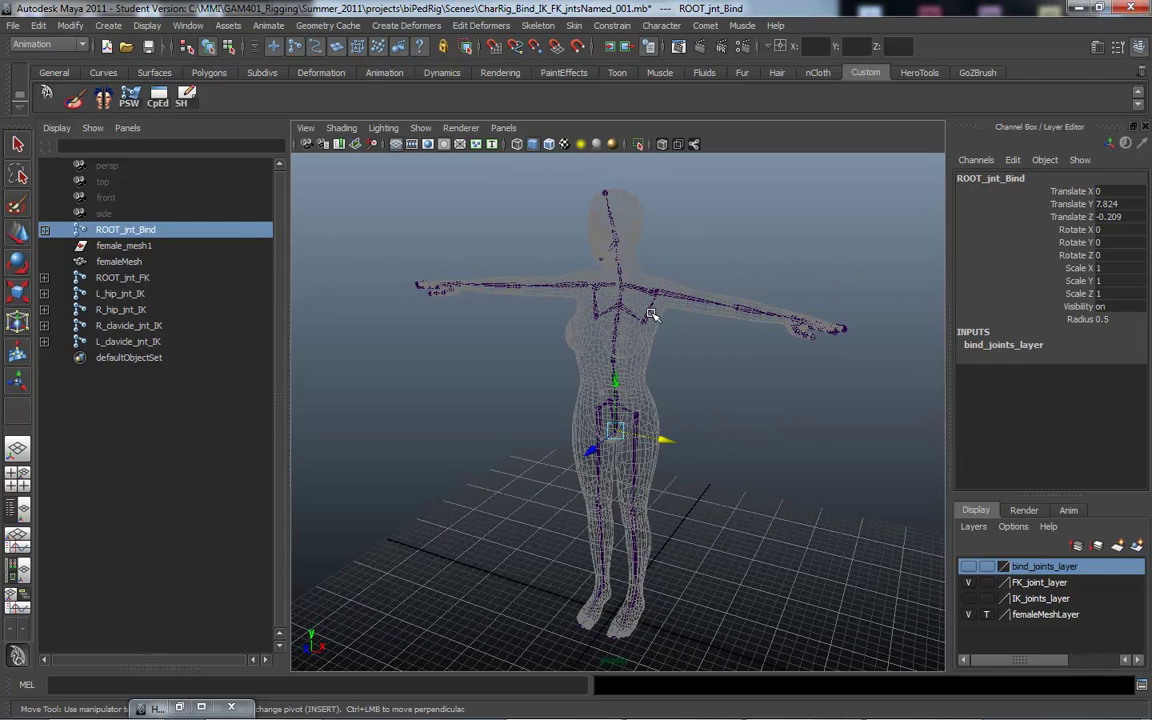
# Hide FK_joint_layer, compare it briefly with the bind joints, and leave only IK_joints_layer visible over the mesh.
pyautogui.click(970, 582)
pyautogui.click(969, 567)
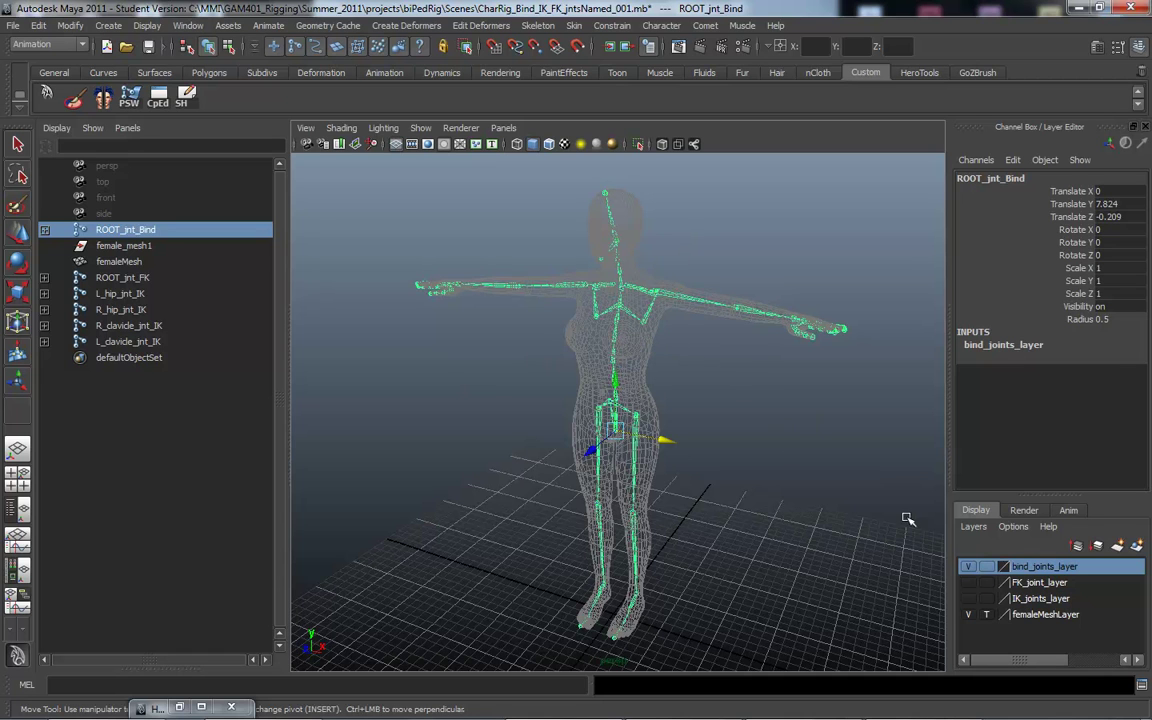
pyautogui.click(967, 566)
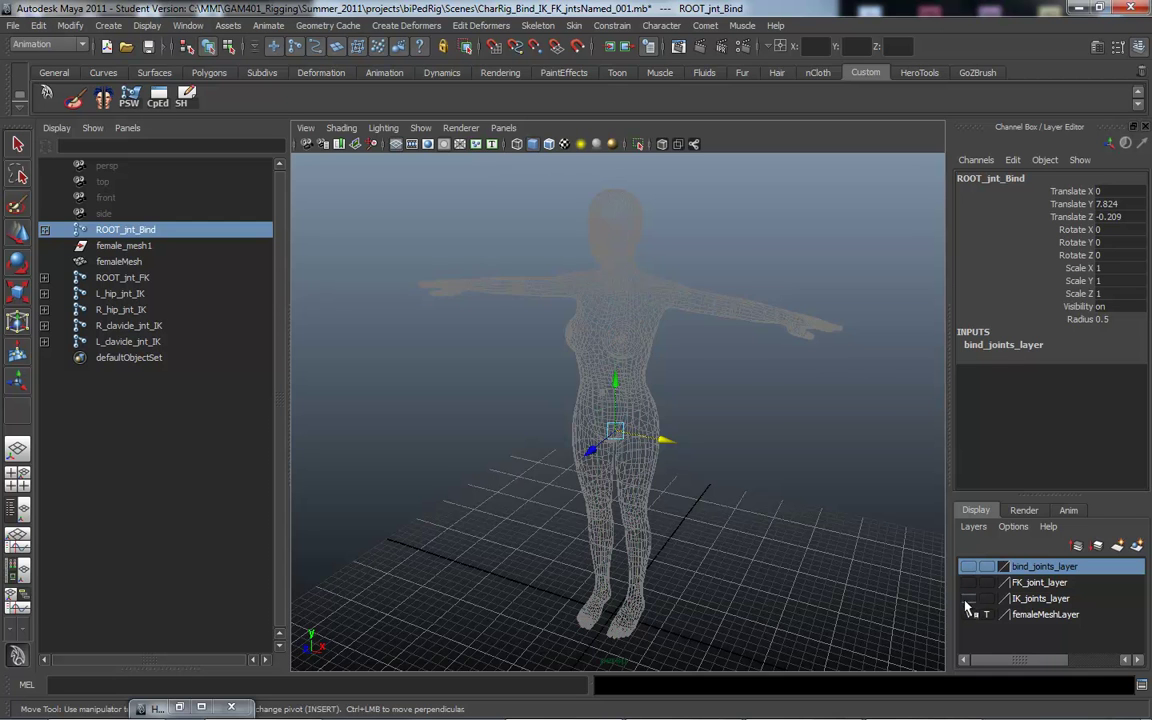
pyautogui.moveTo(722, 404)
pyautogui.keyDown('alt'); pyautogui.mouseDown(button='right')
pyautogui.moveTo(770, 389)
pyautogui.moveTo(722, 404)
pyautogui.mouseUp(button='right'); pyautogui.keyUp('alt')
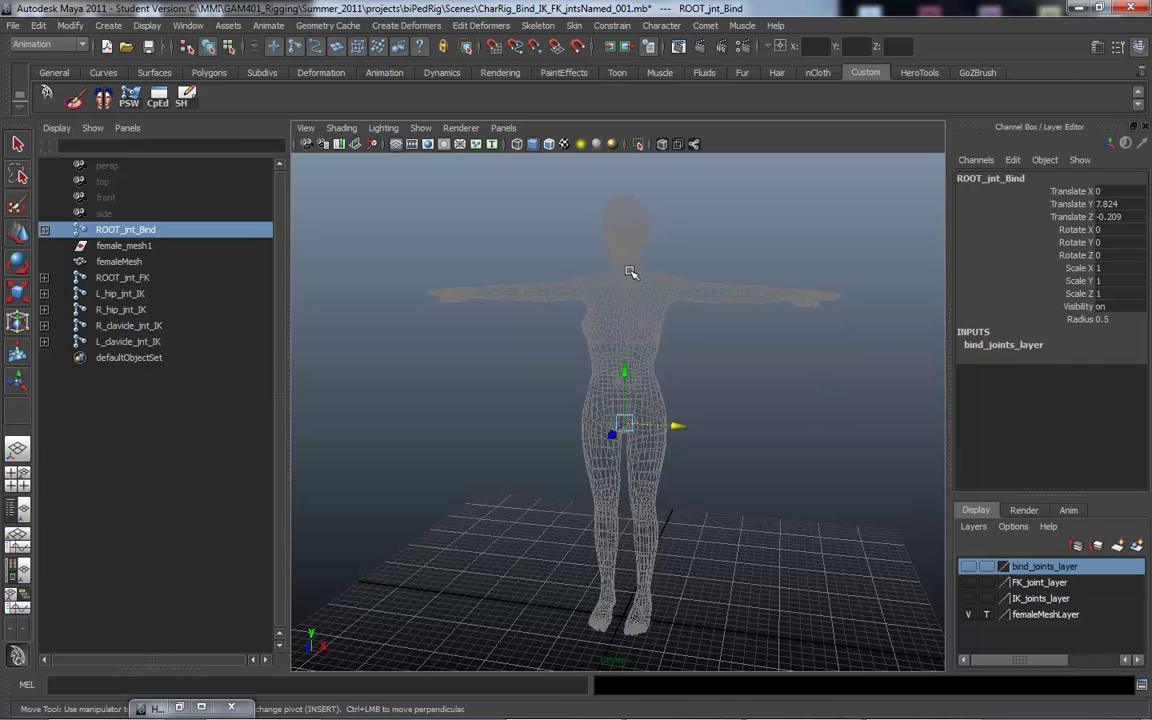
pyautogui.click(967, 598)
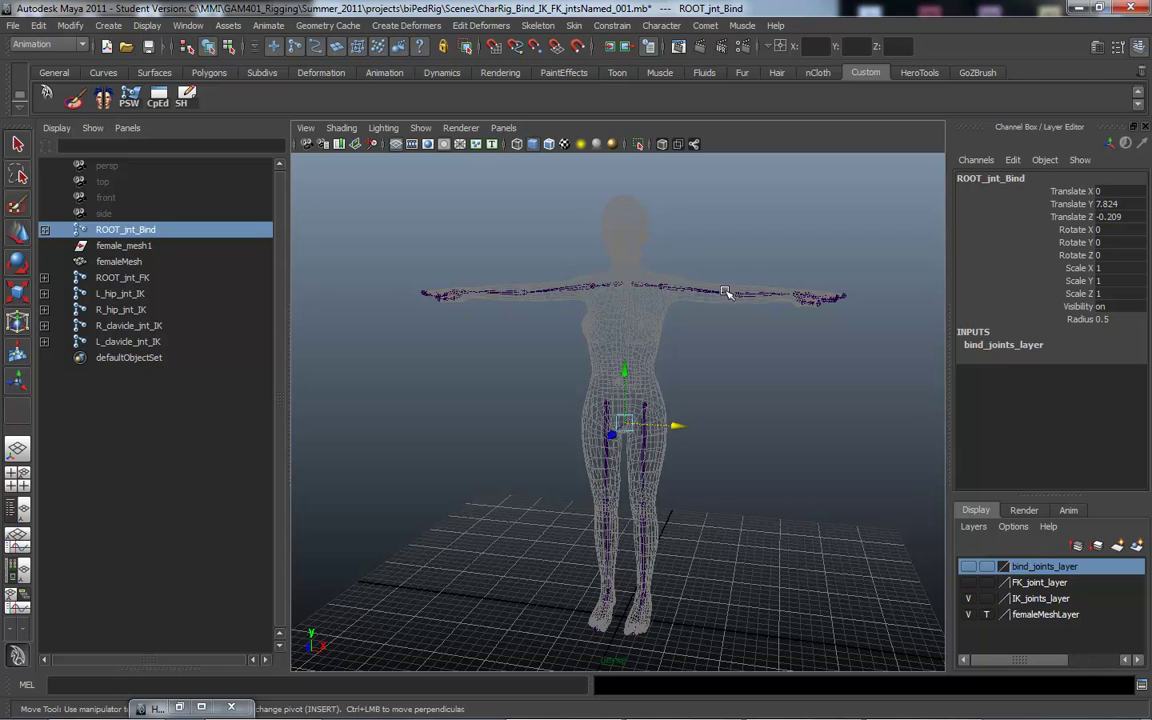
# Select L_hip_jnt_IK and inspect the separate arm and leg chains of the IK skeleton.
pyautogui.click(645, 287)
pyautogui.keyDown('alt'); pyautogui.moveTo(687, 391); pyautogui.dragTo(745, 403); pyautogui.keyUp('alt')
pyautogui.click(620, 412)
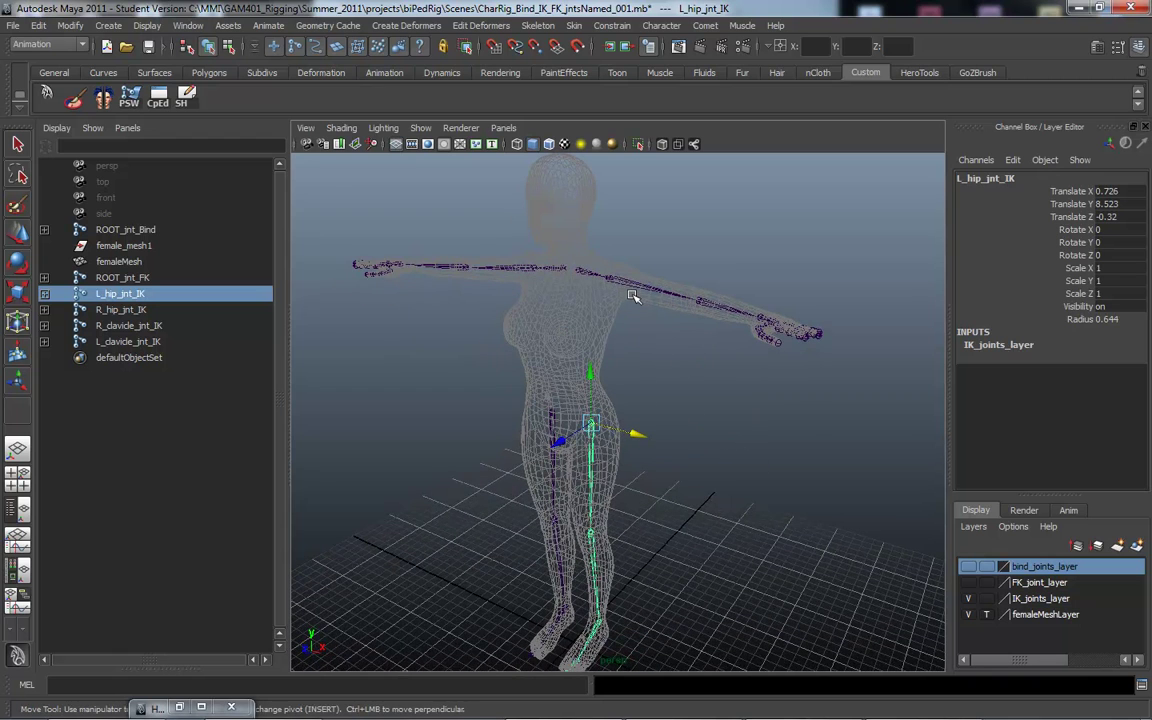
pyautogui.keyDown('alt'); pyautogui.moveTo(718, 447); pyautogui.dragTo(723, 397); pyautogui.keyUp('alt')
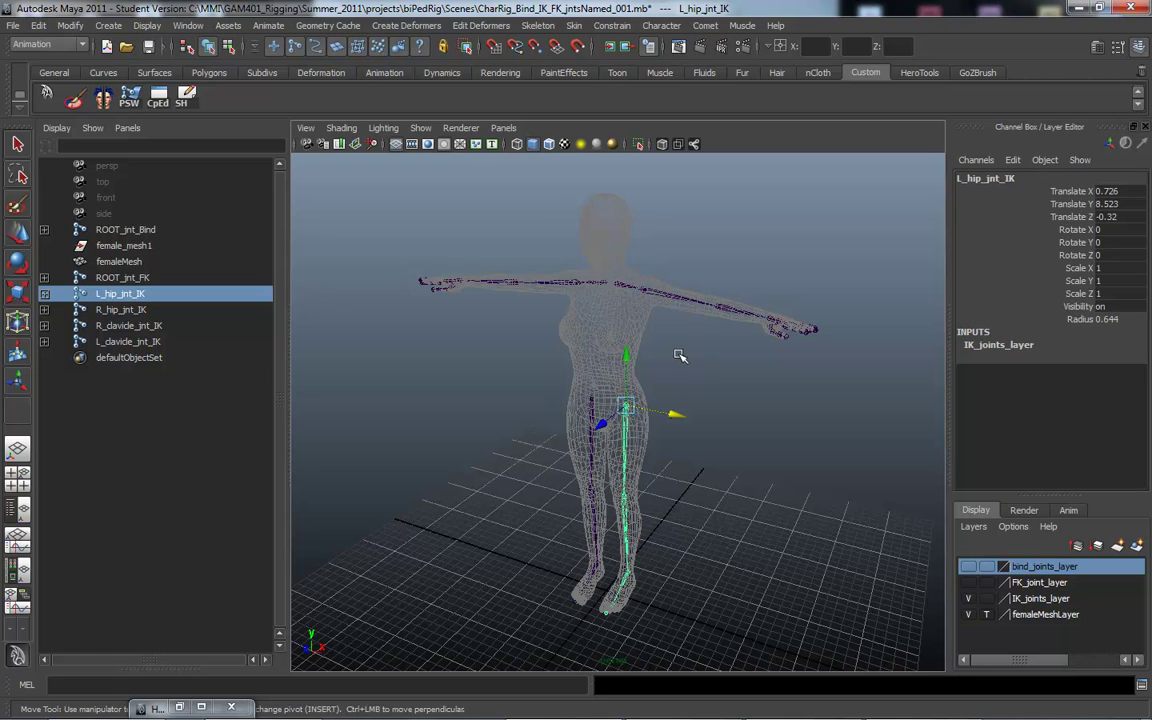
pyautogui.keyDown('alt'); pyautogui.moveTo(673, 383); pyautogui.dragTo(560, 300); pyautogui.keyUp('alt')
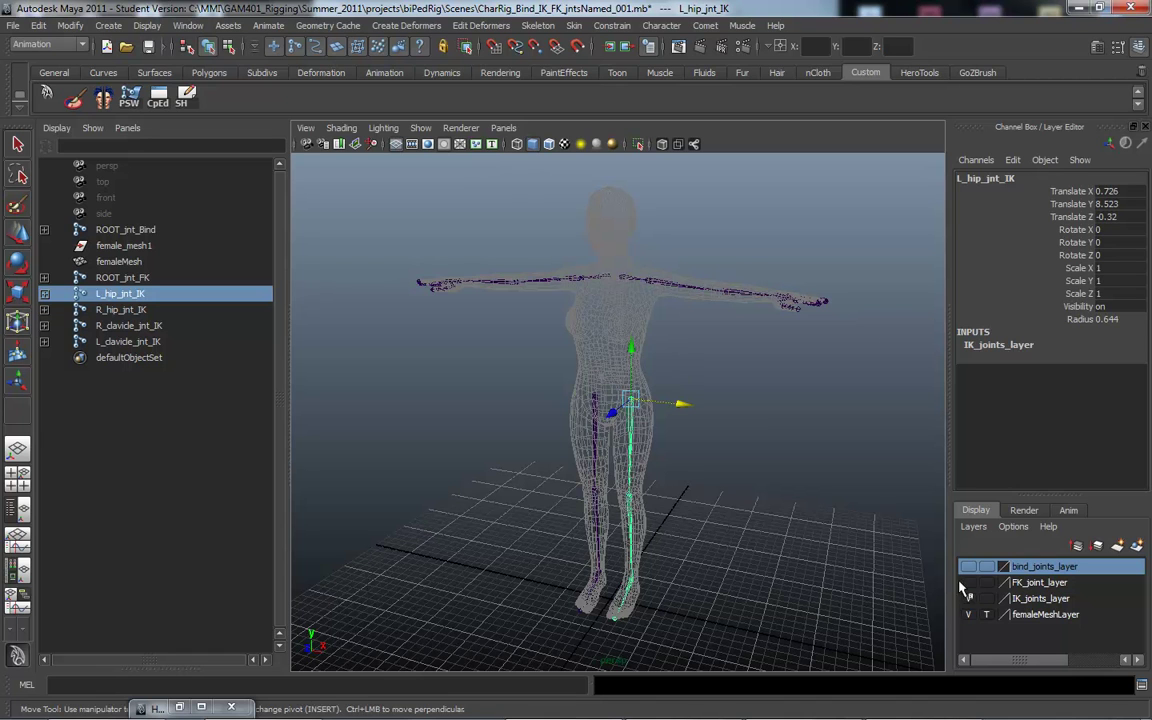
# Select all the objects in IK_joints_layer and delete the IK joint chains.
pyautogui.click(1042, 598)
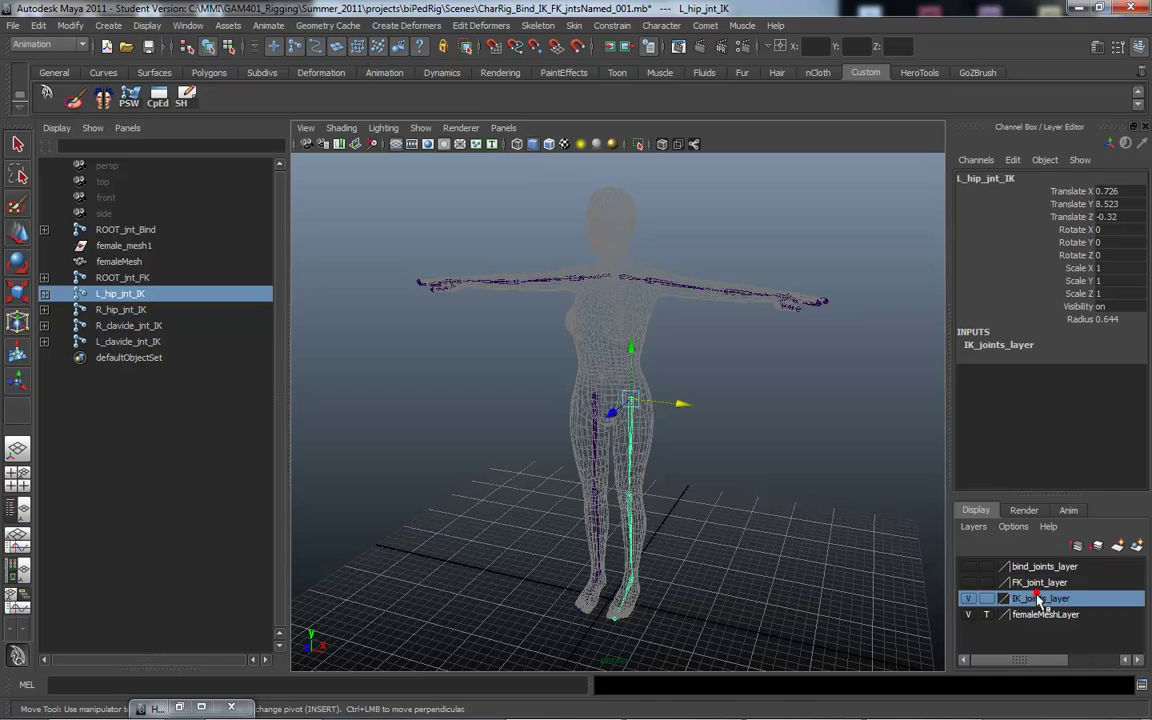
pyautogui.rightClick(1038, 600)
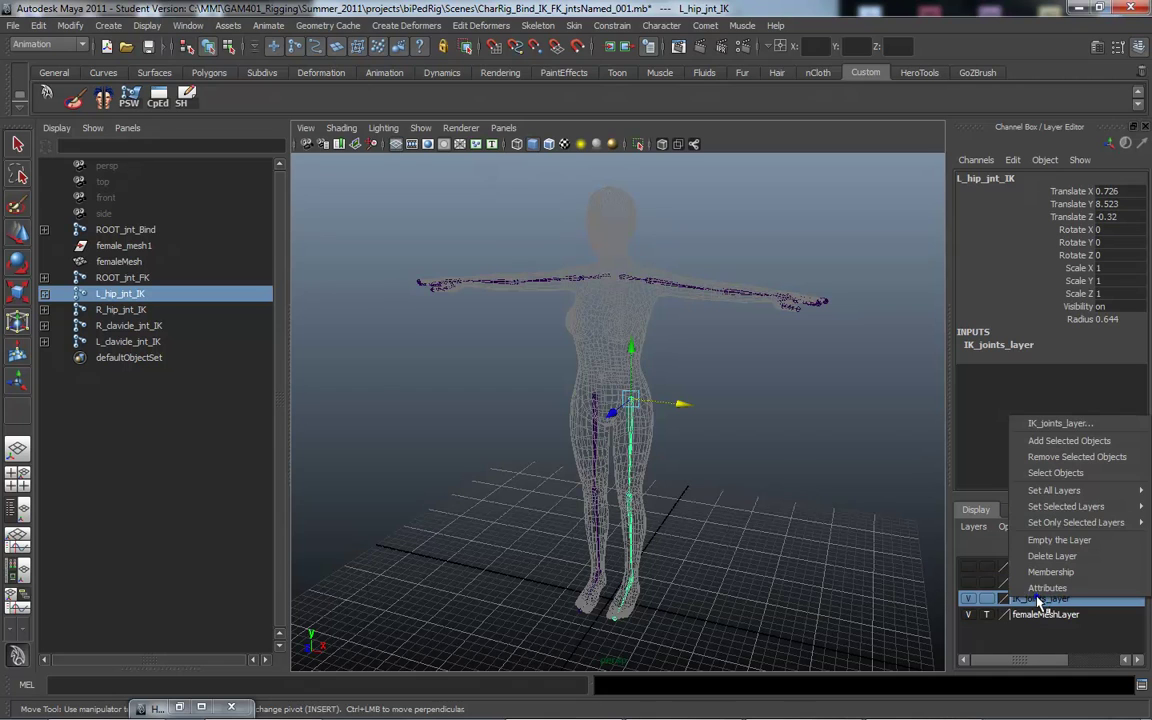
pyautogui.click(1058, 473)
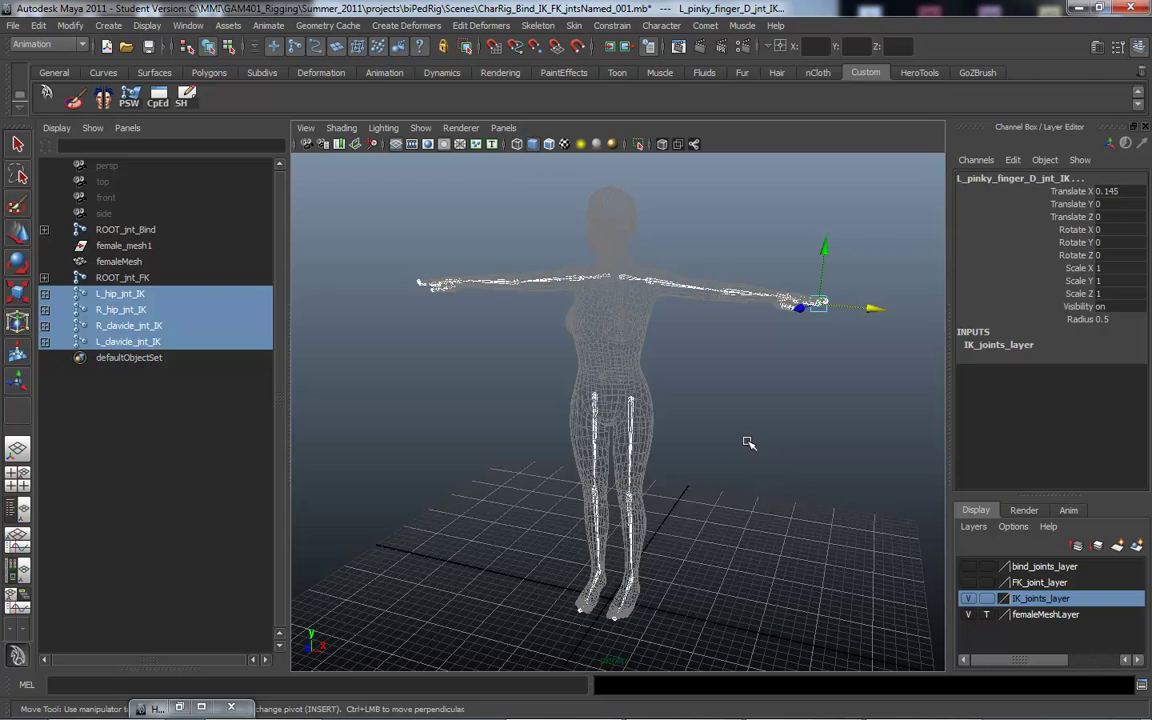
pyautogui.press('Delete')
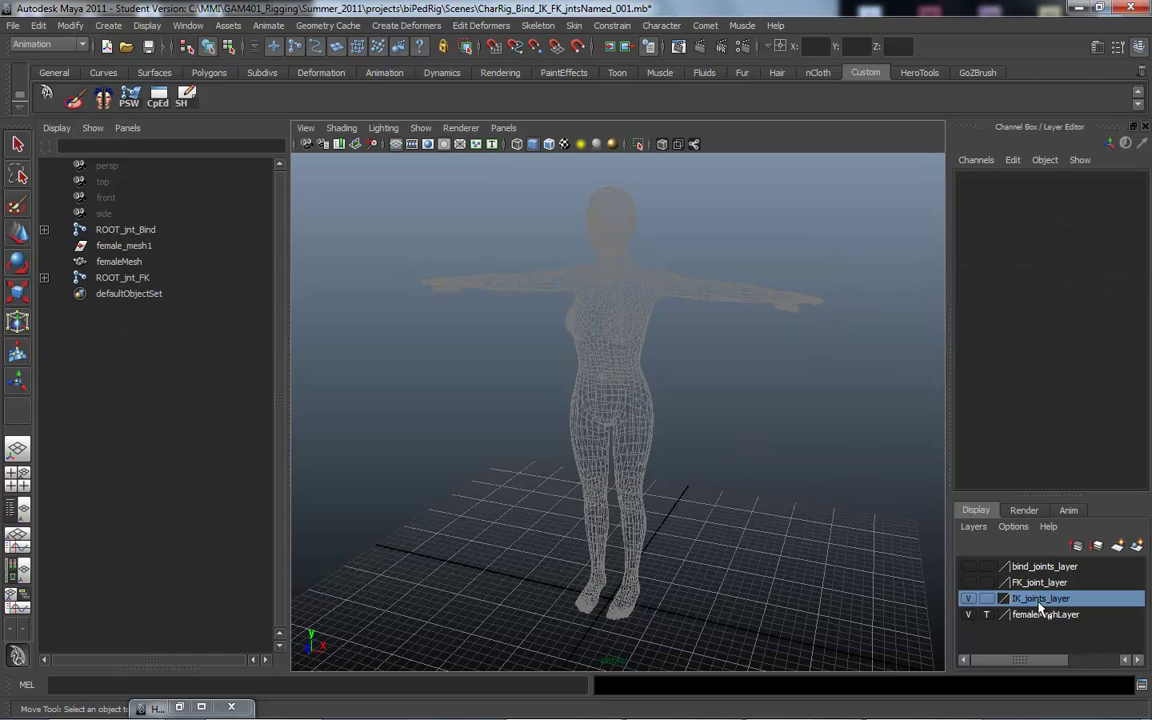
# Hide IK_joints_layer, show FK_joint_layer, and delete the entire ROOT_jnt_FK joint hierarchy.
pyautogui.moveTo(597, 368)
pyautogui.keyDown('alt'); pyautogui.mouseDown()
pyautogui.moveTo(617, 379)
pyautogui.moveTo(605, 372)
pyautogui.mouseUp(); pyautogui.keyUp('alt')
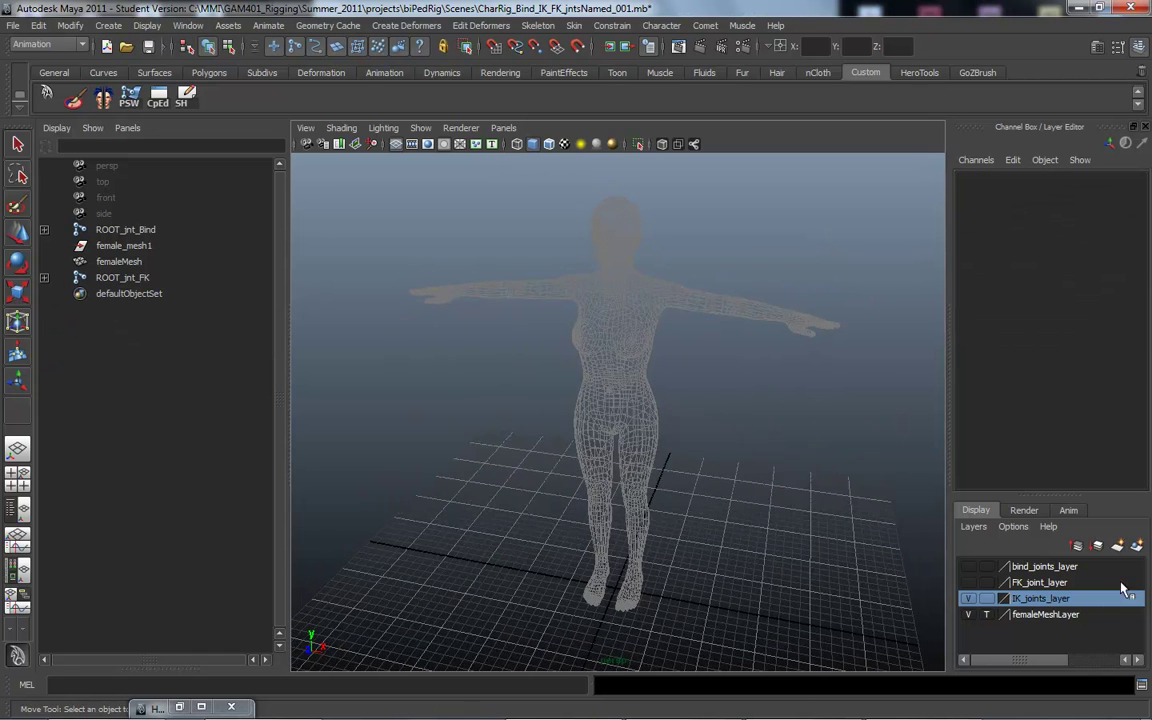
pyautogui.click(967, 598)
pyautogui.click(967, 582)
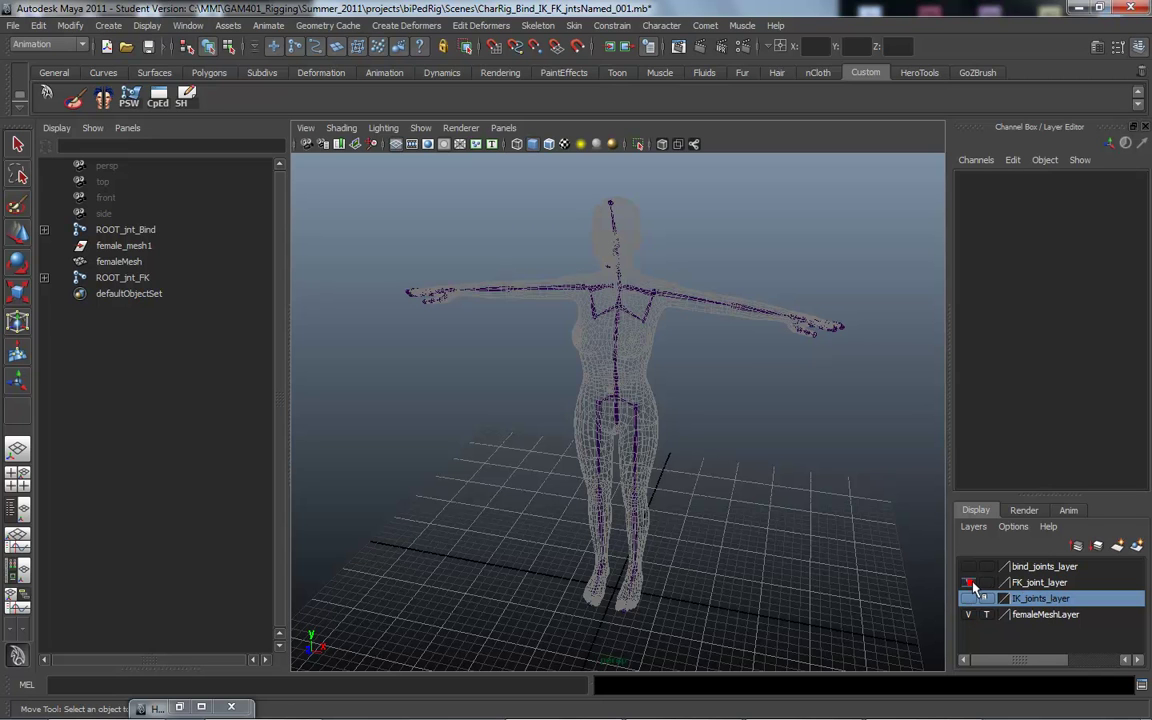
pyautogui.click(617, 432)
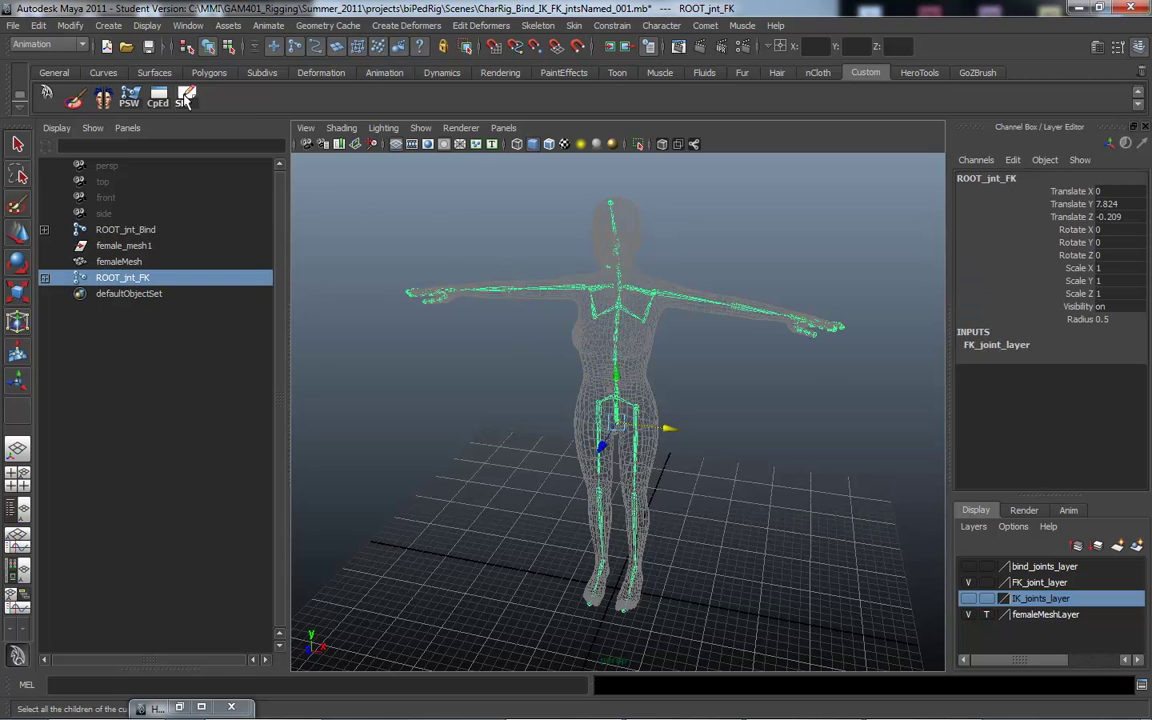
pyautogui.click(182, 96)
pyautogui.press('Delete')
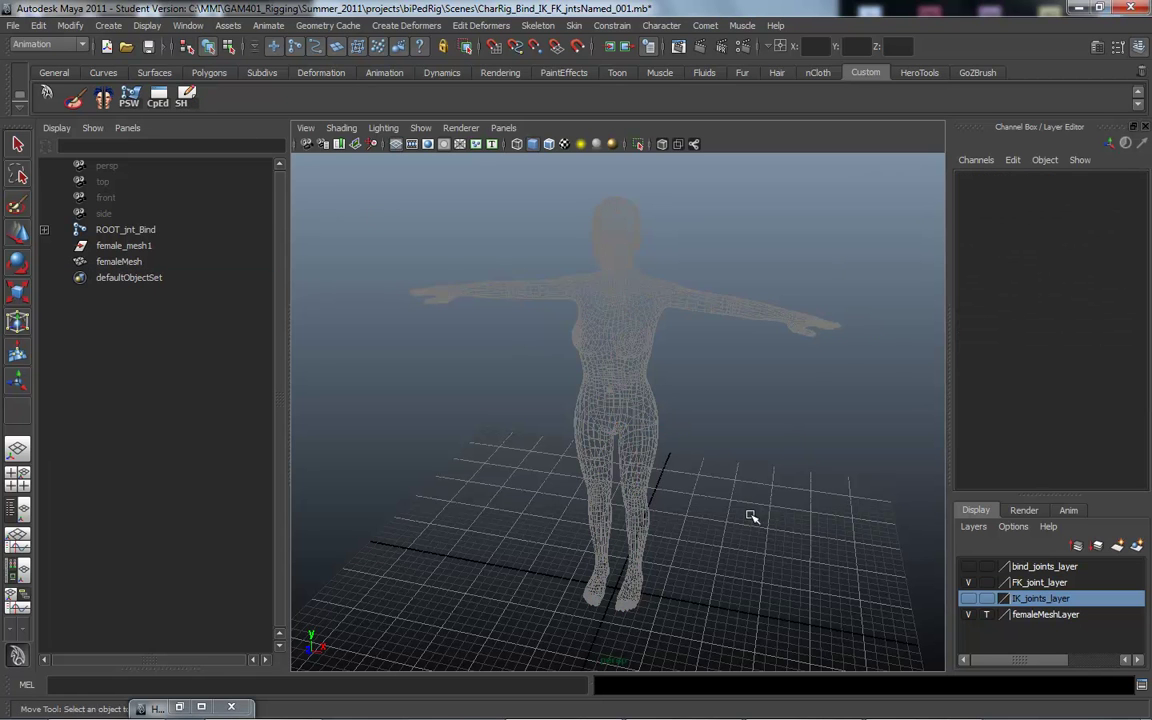
# Hide FK_joint_layer and show bind_joints_layer so only the bind skeleton remains displayed inside the mesh.
pyautogui.keyDown('alt'); pyautogui.moveTo(515, 415); pyautogui.dragTo(581, 452); pyautogui.keyUp('alt')
pyautogui.click(968, 583)
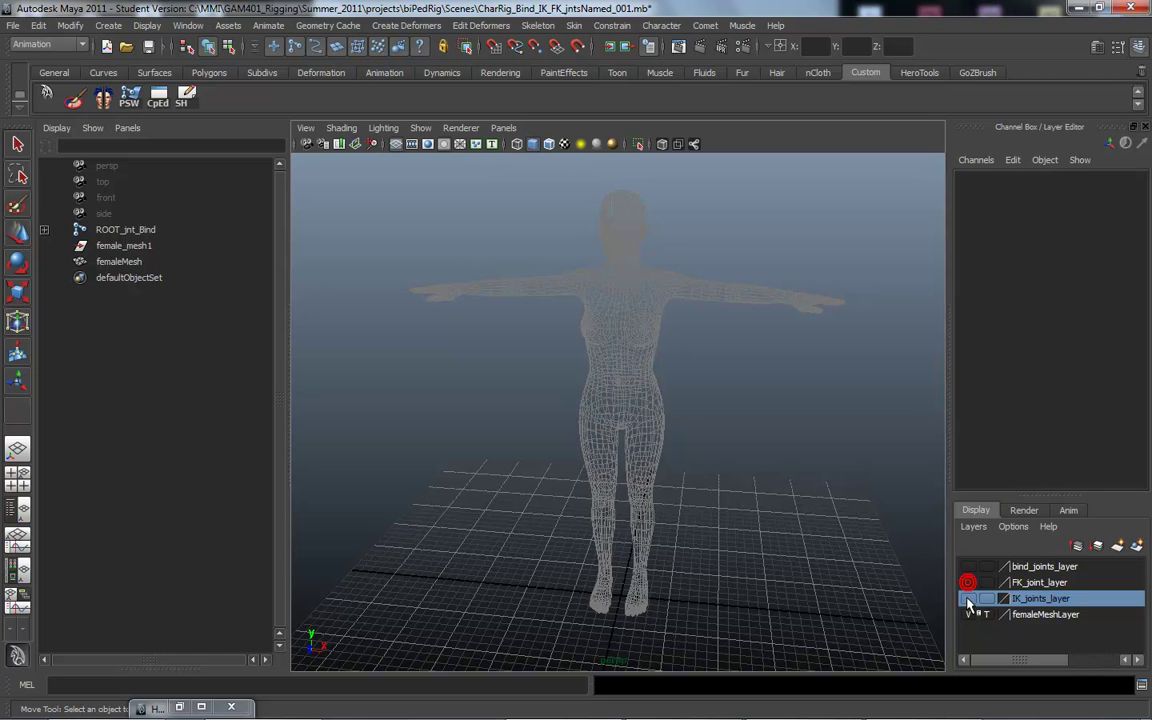
pyautogui.click(968, 566)
pyautogui.keyDown('alt'); pyautogui.moveTo(795, 430); pyautogui.dragTo(743, 430); pyautogui.keyUp('alt')
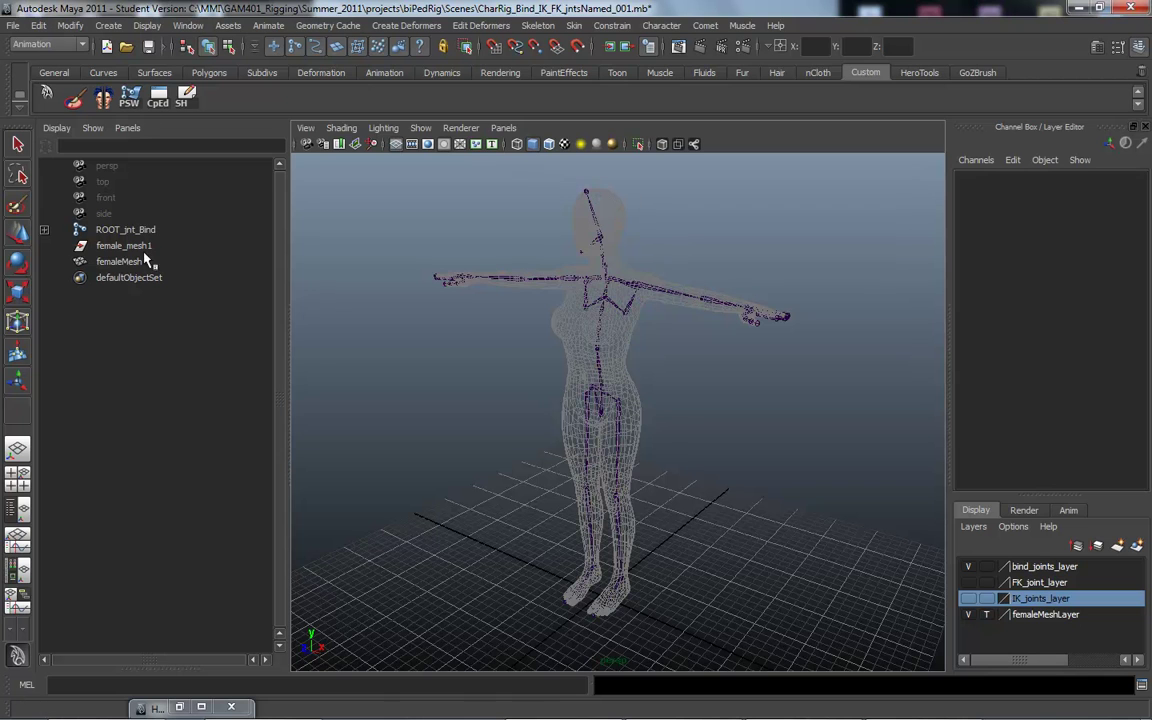
pyautogui.moveTo(543, 354)
pyautogui.keyDown('alt'); pyautogui.mouseDown(button='right')
pyautogui.moveTo(619, 362)
pyautogui.moveTo(517, 368)
pyautogui.moveTo(519, 382)
pyautogui.mouseUp(button='right'); pyautogui.keyUp('alt')
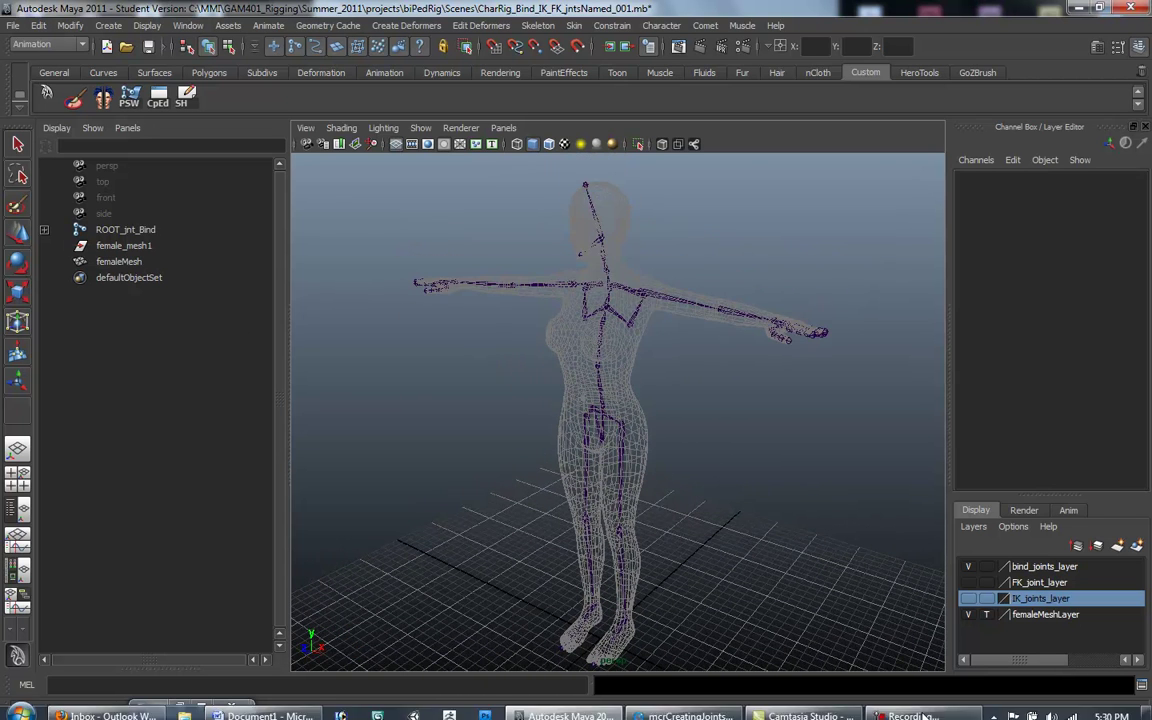
pyautogui.press('F10')
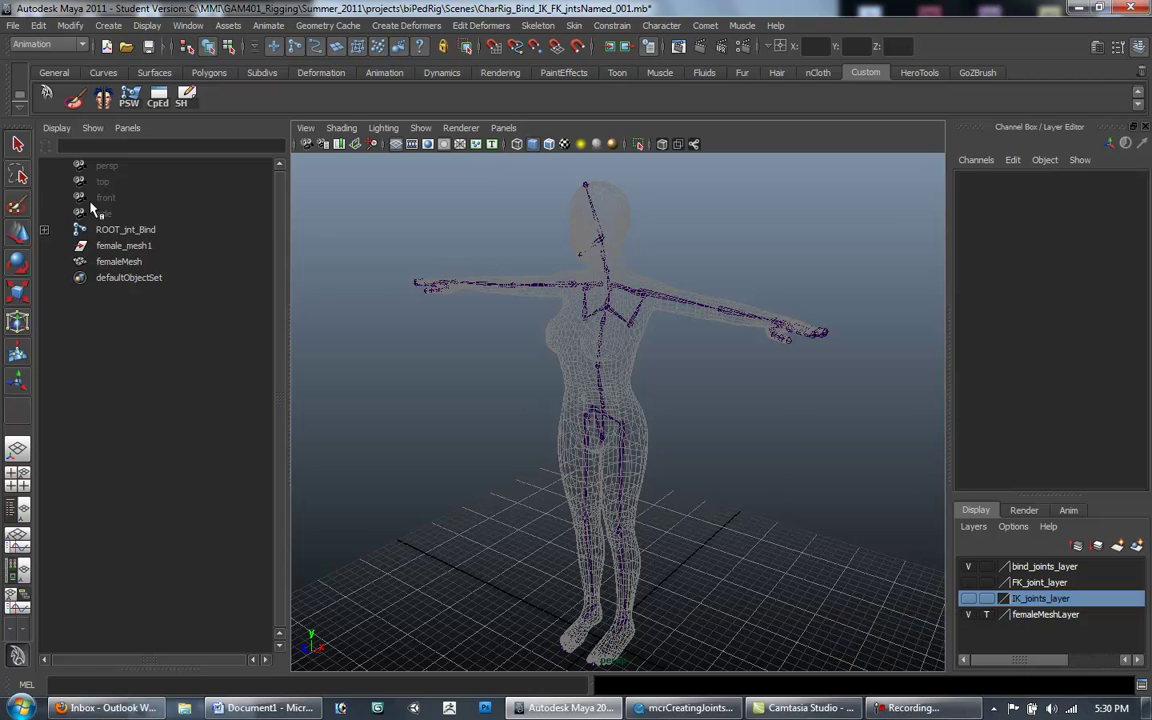
# Select ROOT_jnt_Bind with its whole joint hierarchy and duplicate the skeleton.
pyautogui.keyDown('alt'); pyautogui.moveTo(631, 415); pyautogui.dragTo(603, 412); pyautogui.keyUp('alt')
pyautogui.click(592, 412)
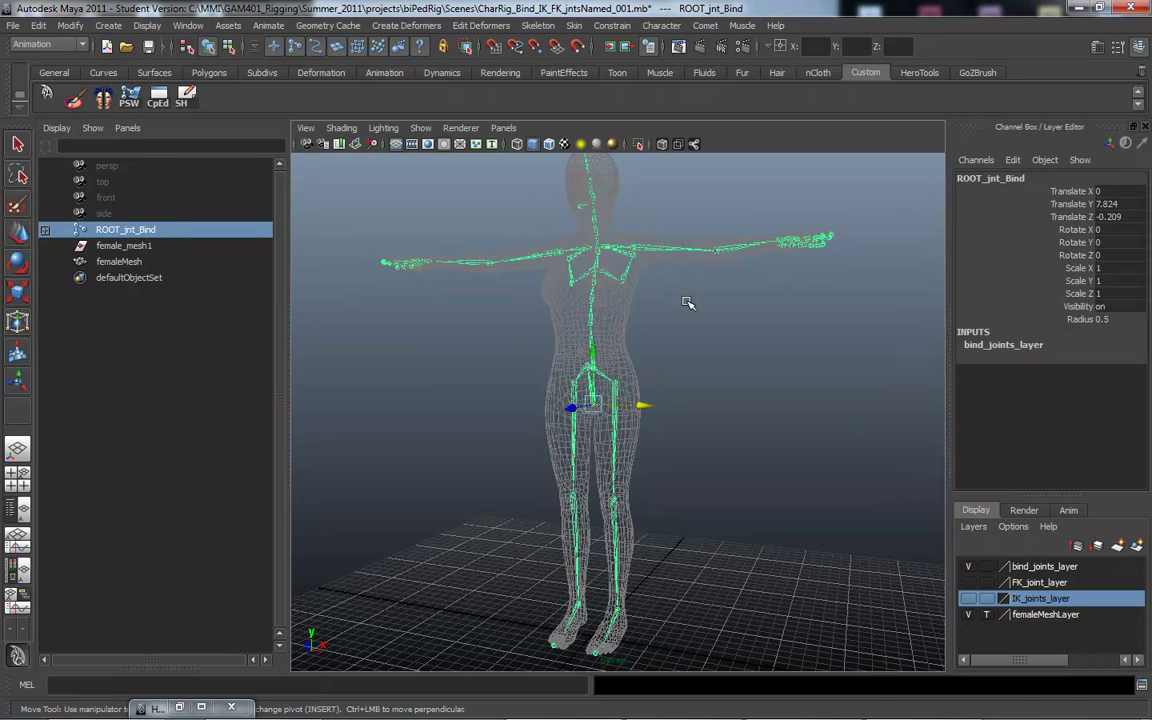
pyautogui.click(179, 93)
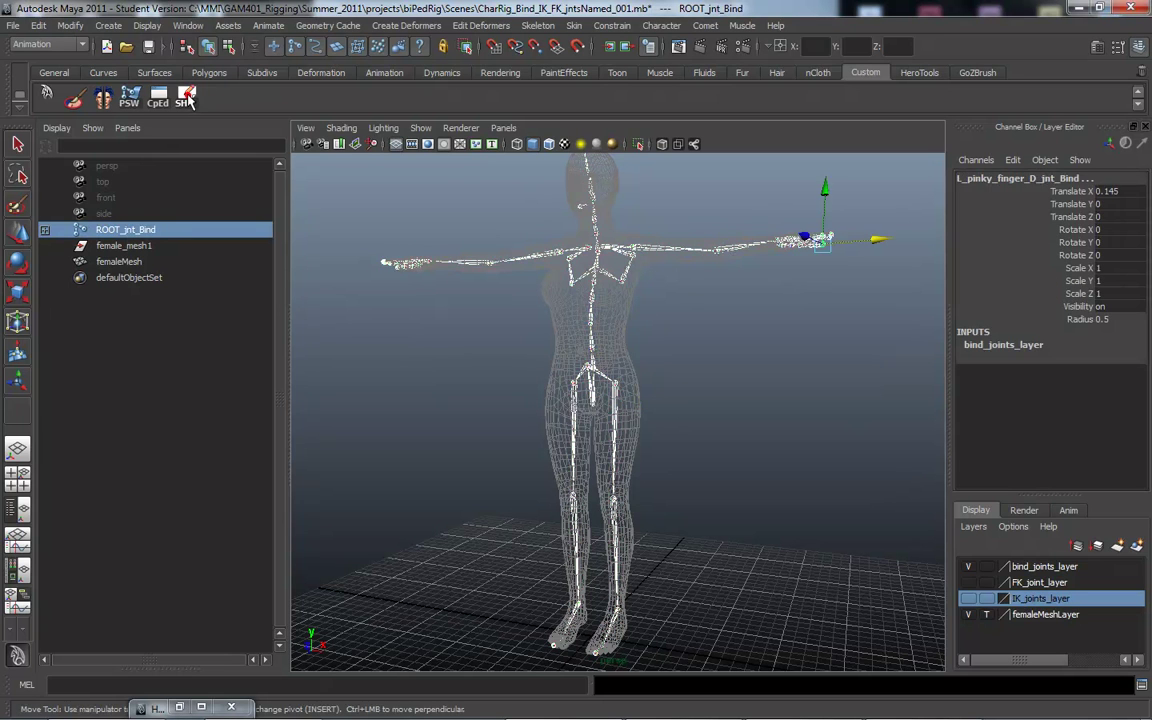
pyautogui.keyDown('alt'); pyautogui.moveTo(764, 309); pyautogui.dragTo(772, 394); pyautogui.keyUp('alt')
pyautogui.hotkey('ctrl', 'd')
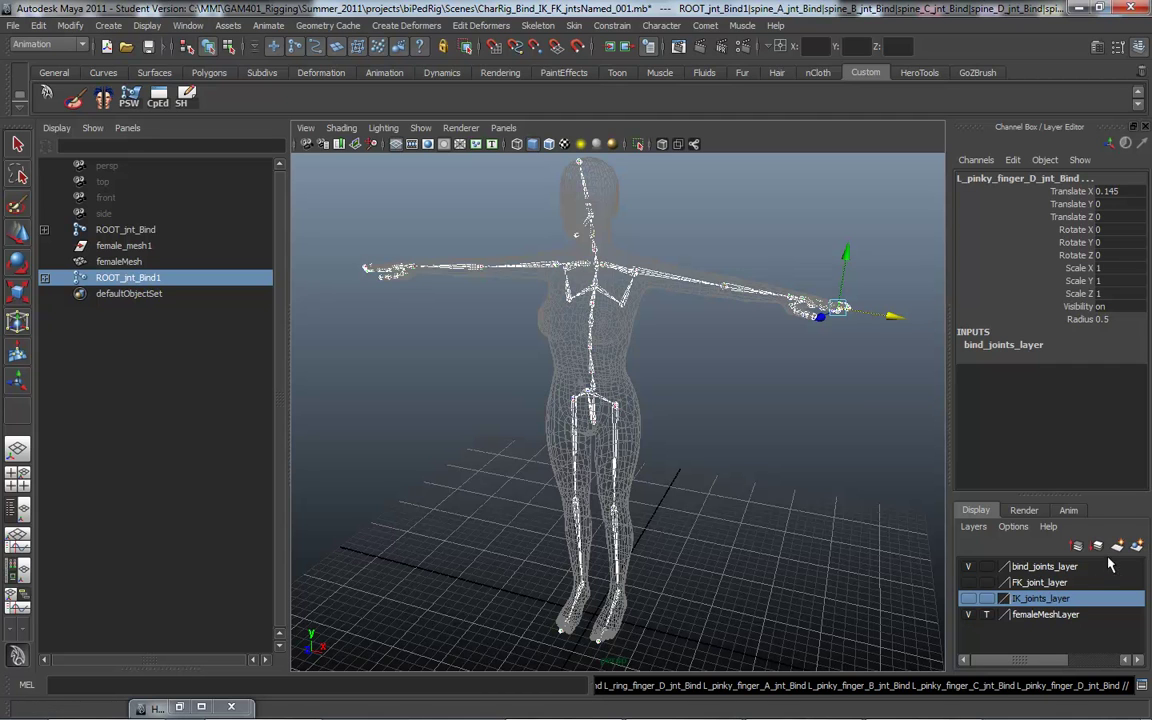
# Add the duplicated skeleton to FK_joint_layer, hide bind_joints_layer and show FK_joint_layer.
pyautogui.click(1043, 583)
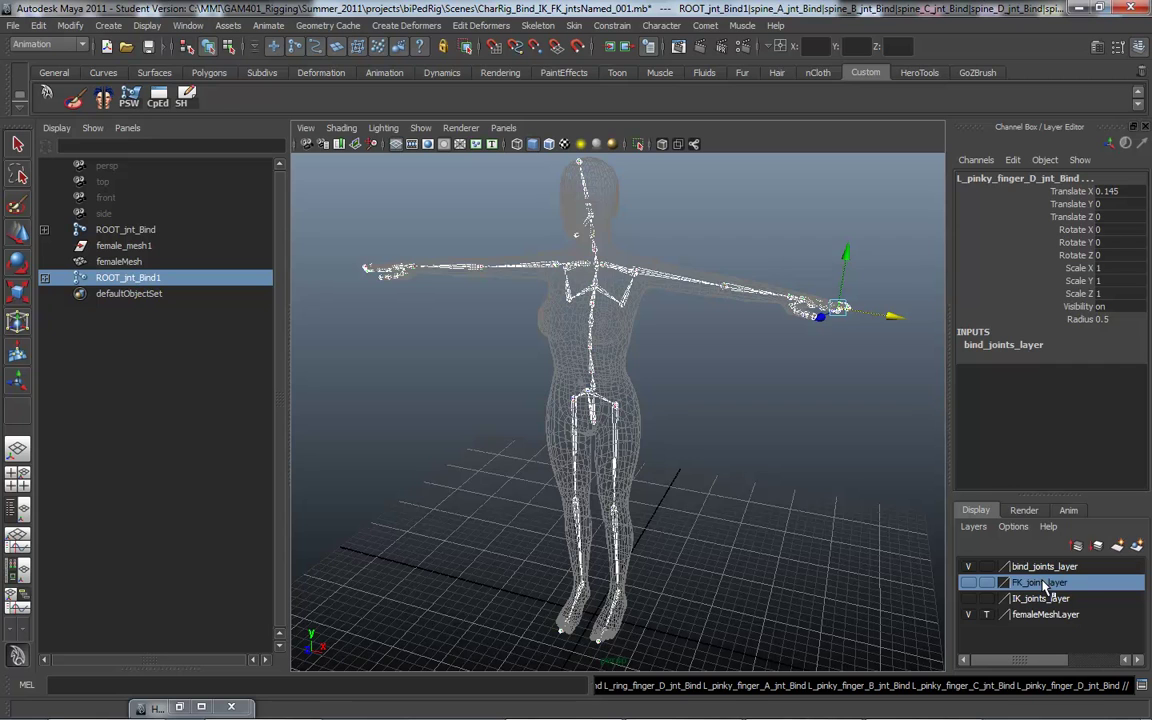
pyautogui.rightClick(1043, 585)
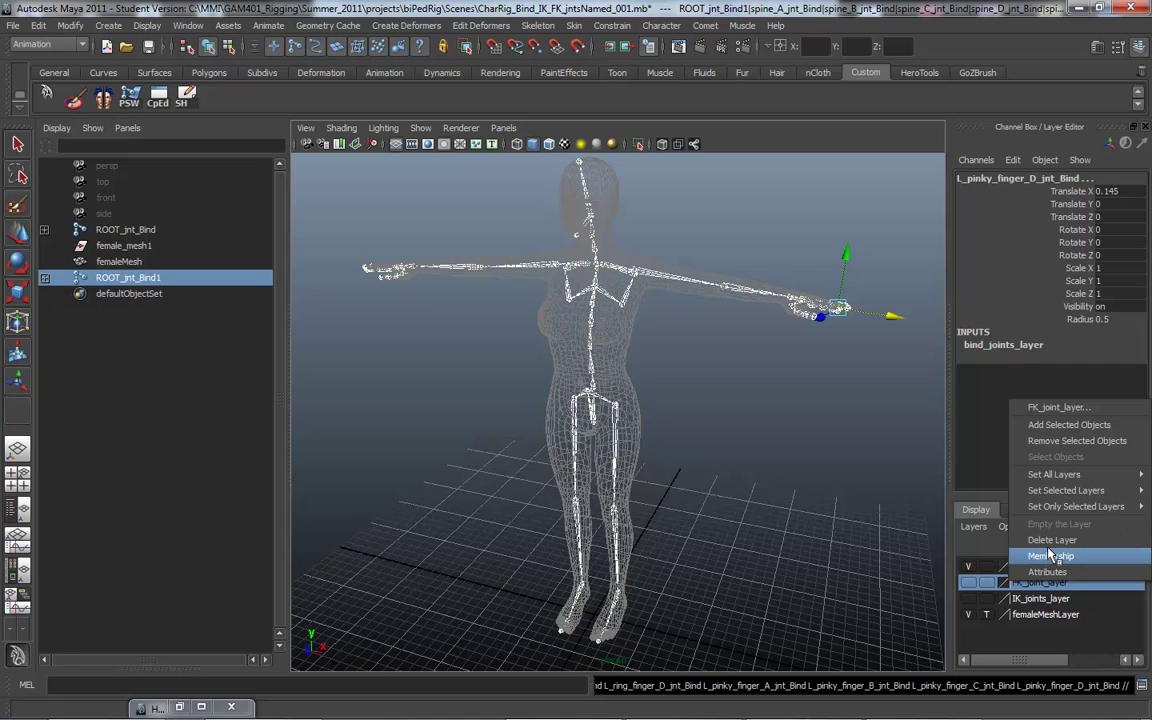
pyautogui.click(1055, 425)
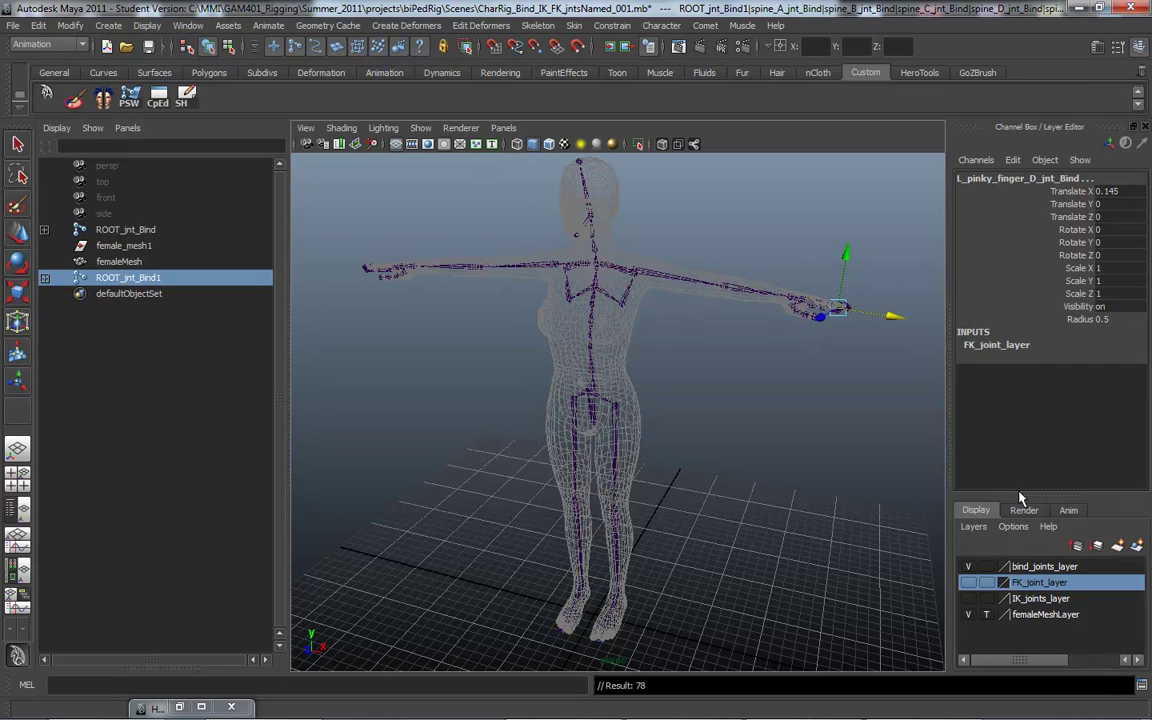
pyautogui.click(968, 581)
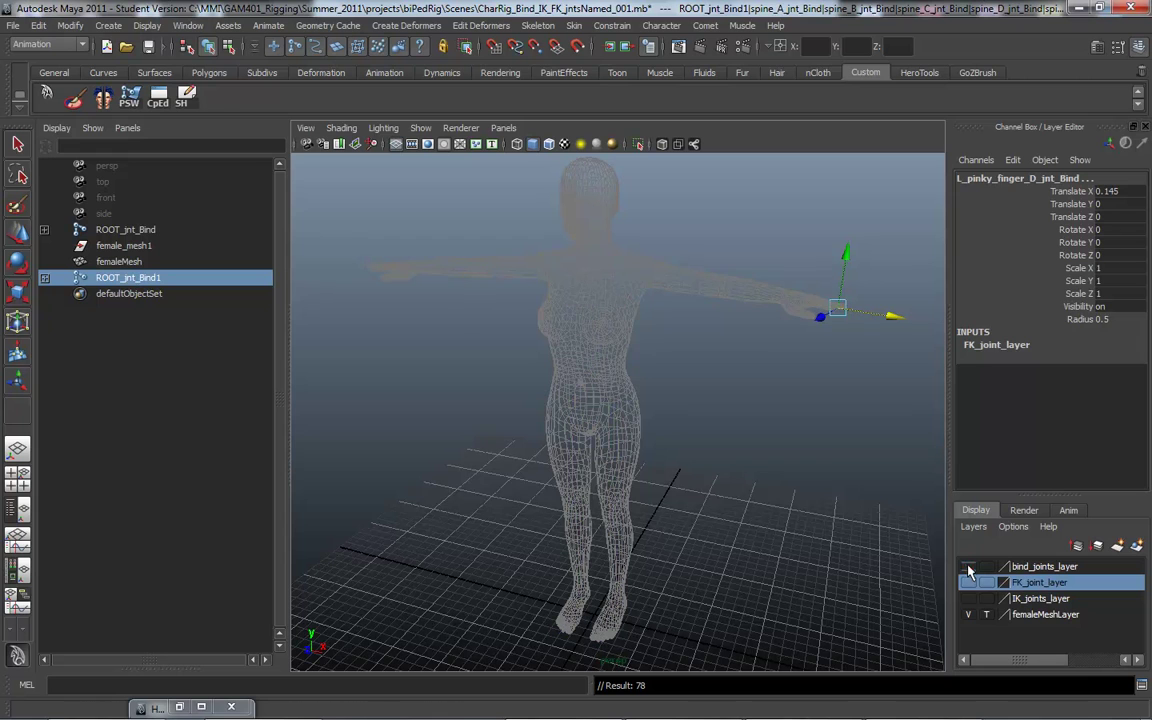
pyautogui.click(968, 583)
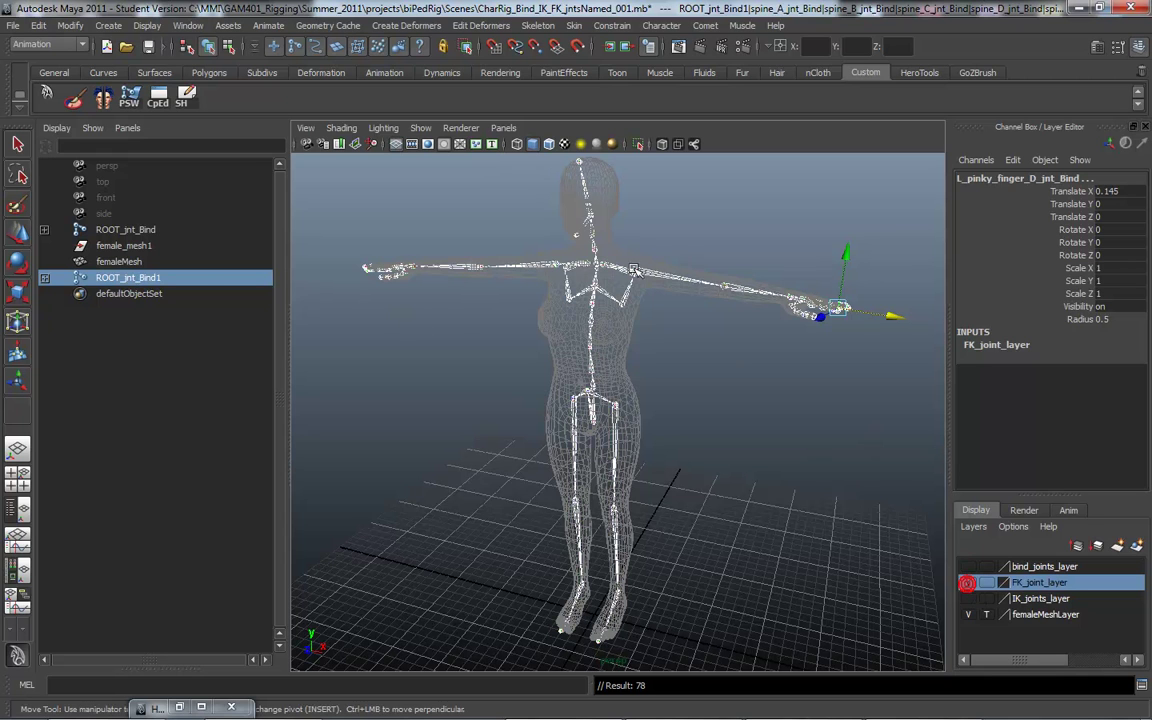
# Expand the full ROOT_jnt_Bind1 hierarchy in the Outliner and open cometRename with its joints selected.
pyautogui.keyDown('shift'); pyautogui.click(44, 278); pyautogui.keyUp('shift')
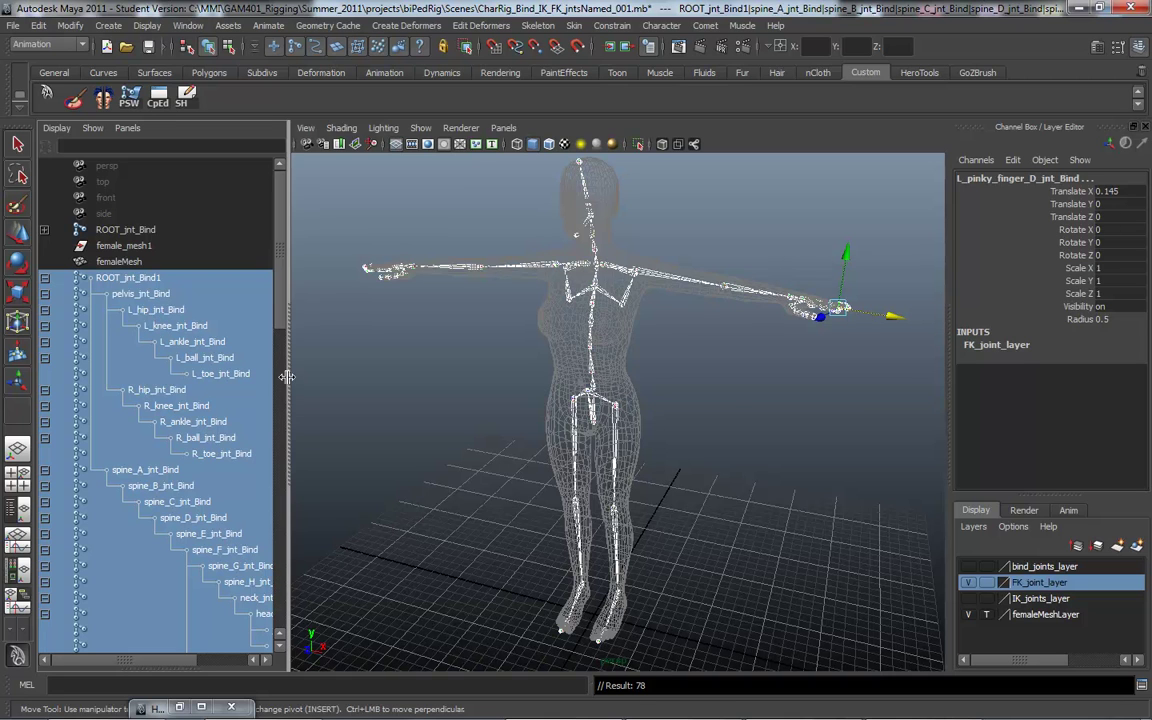
pyautogui.moveTo(275, 332)
pyautogui.mouseDown()
pyautogui.moveTo(283, 380)
pyautogui.moveTo(288, 320)
pyautogui.mouseUp()
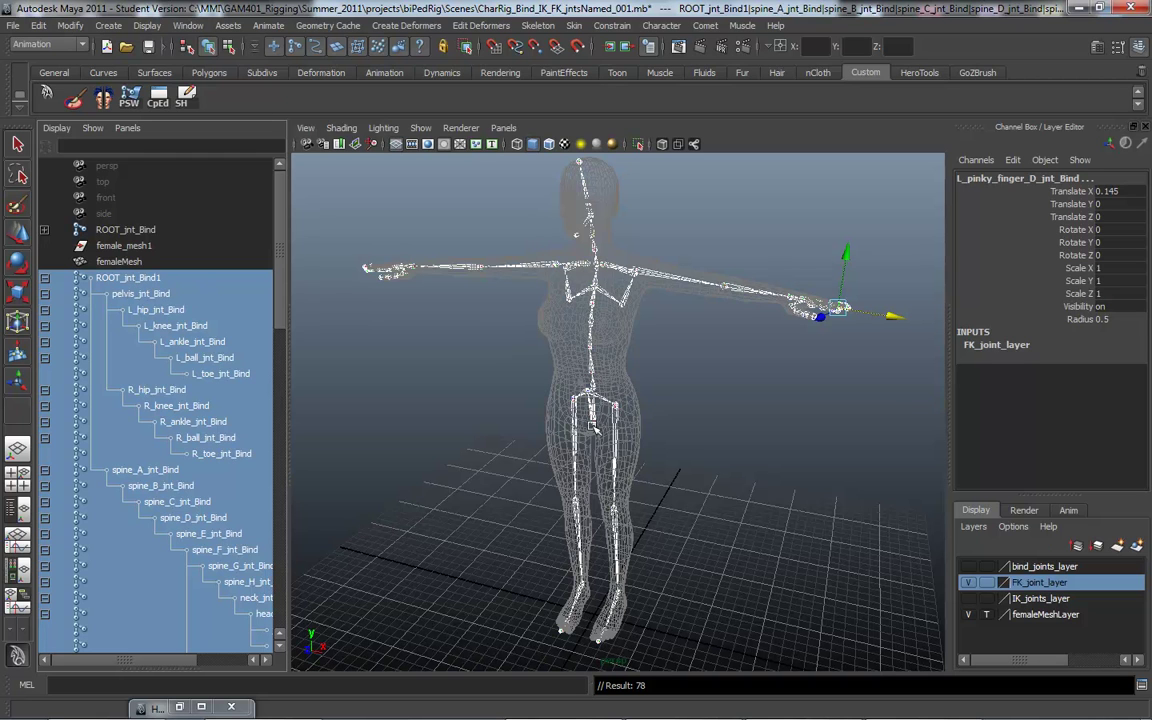
pyautogui.click(709, 26)
pyautogui.moveTo(727, 55)
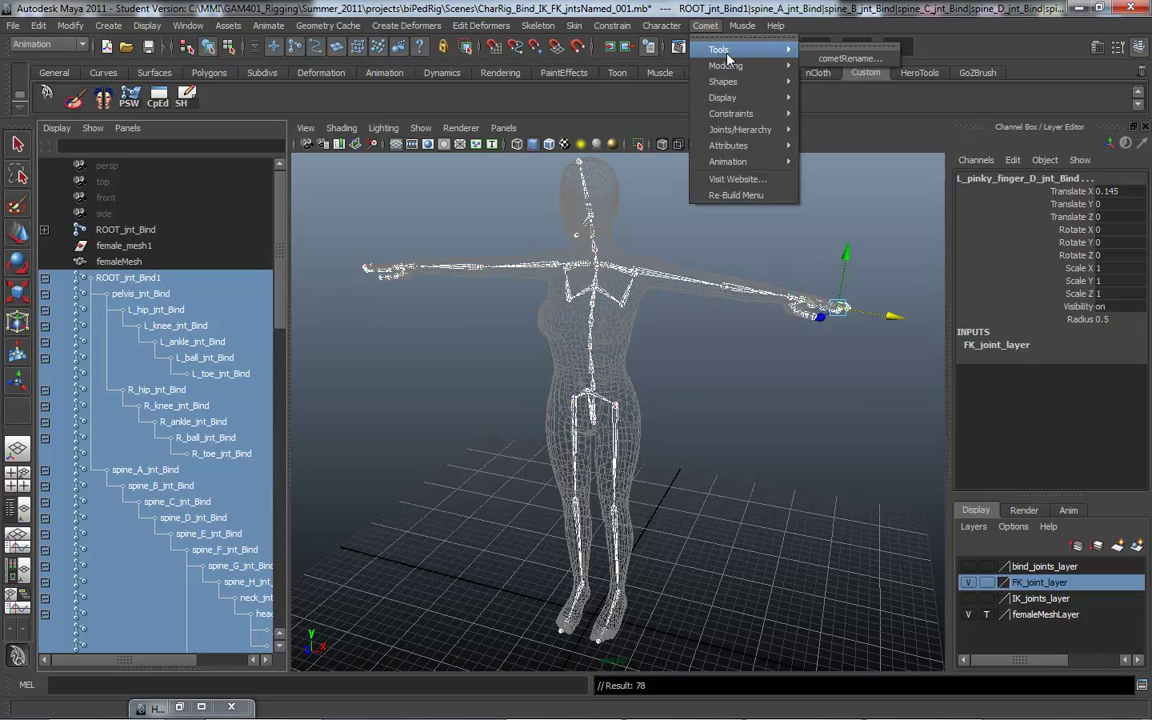
pyautogui.click(830, 58)
pyautogui.moveTo(815, 205); pyautogui.dragTo(801, 252)
pyautogui.click(761, 393)
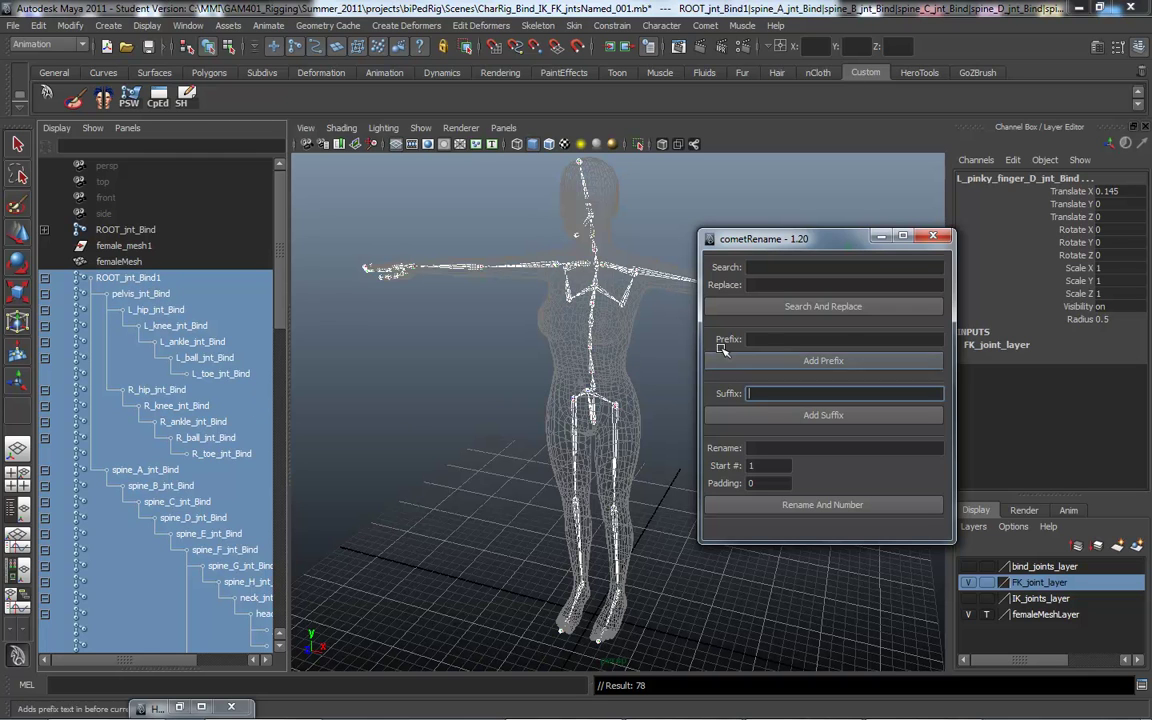
# Search and replace "Bind" with "FK" in the names of all the duplicated joints.
pyautogui.click(767, 266)
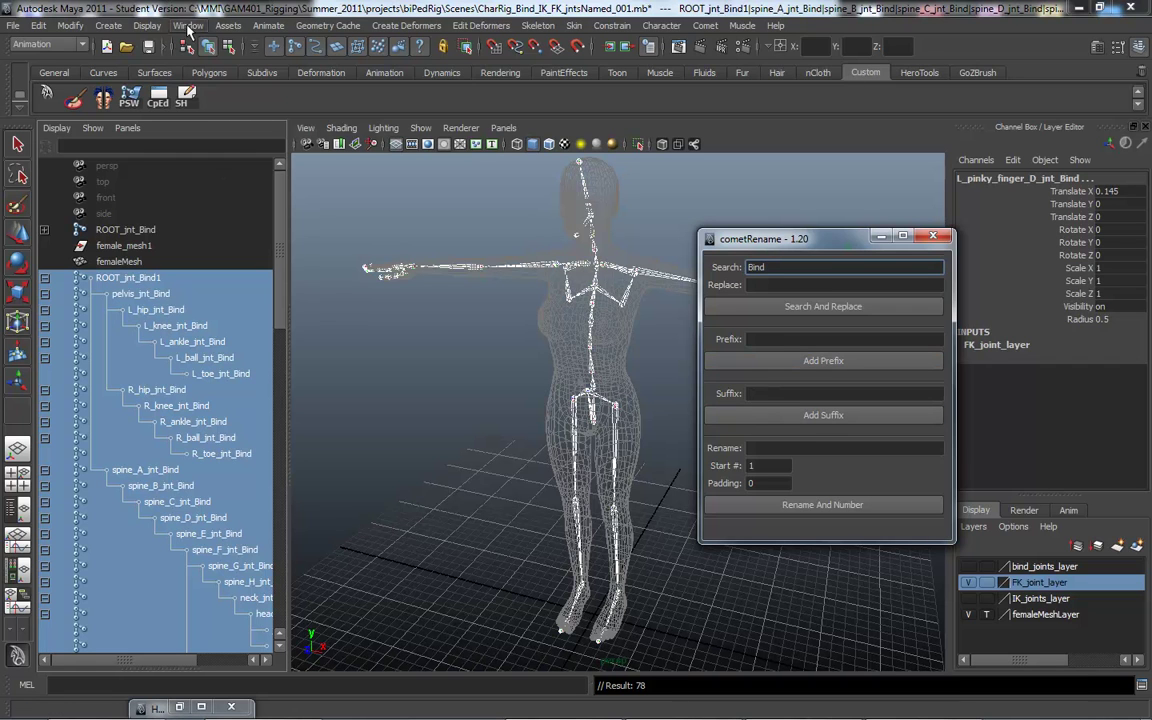
pyautogui.click(764, 287)
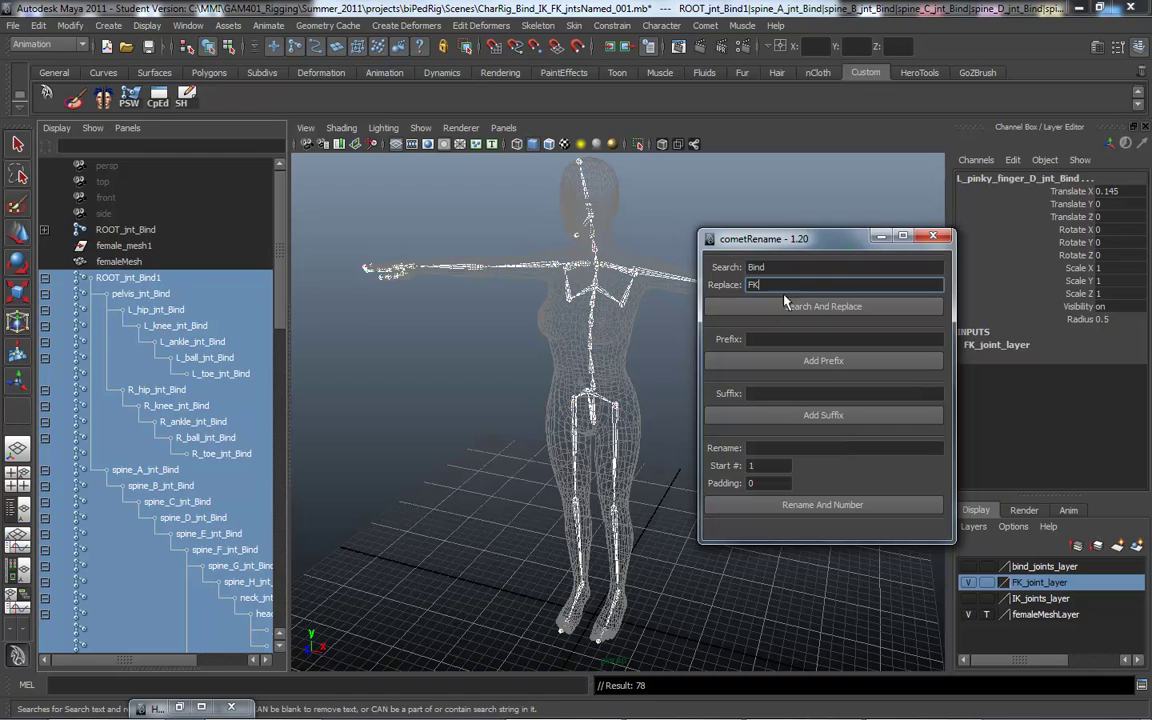
pyautogui.click(771, 309)
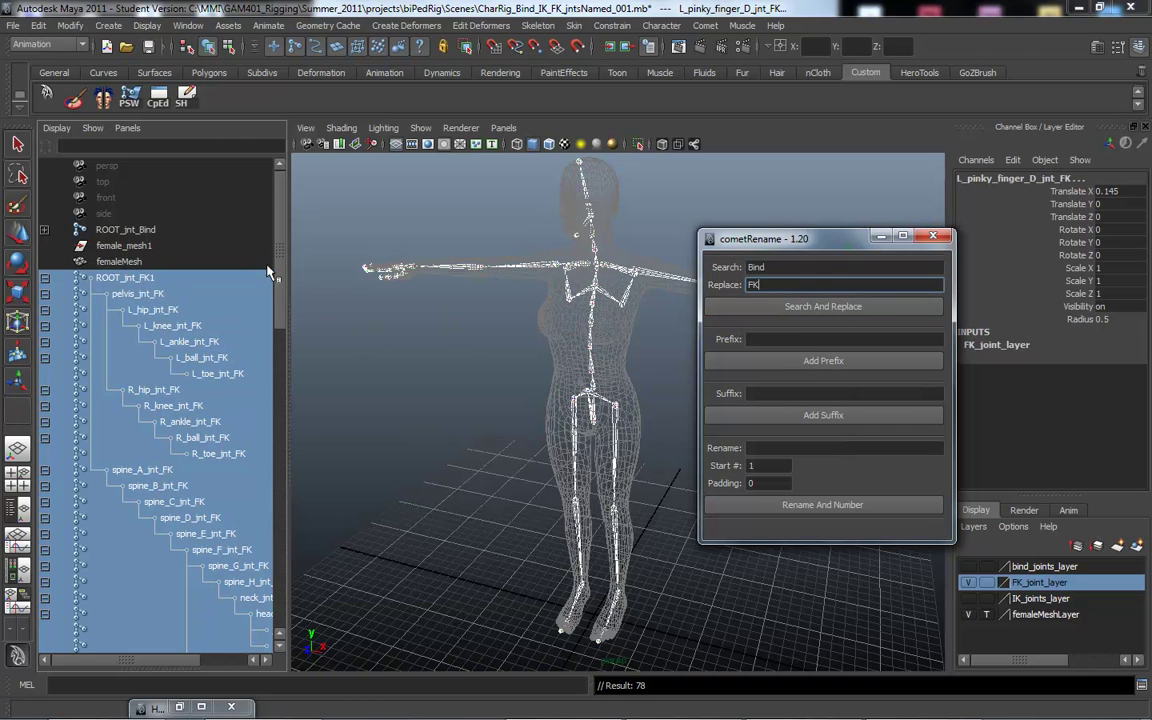
# Rename the duplicated root joint ROOT_jnt_FK1 to ROOT_jnt_FK.
pyautogui.click(127, 279)
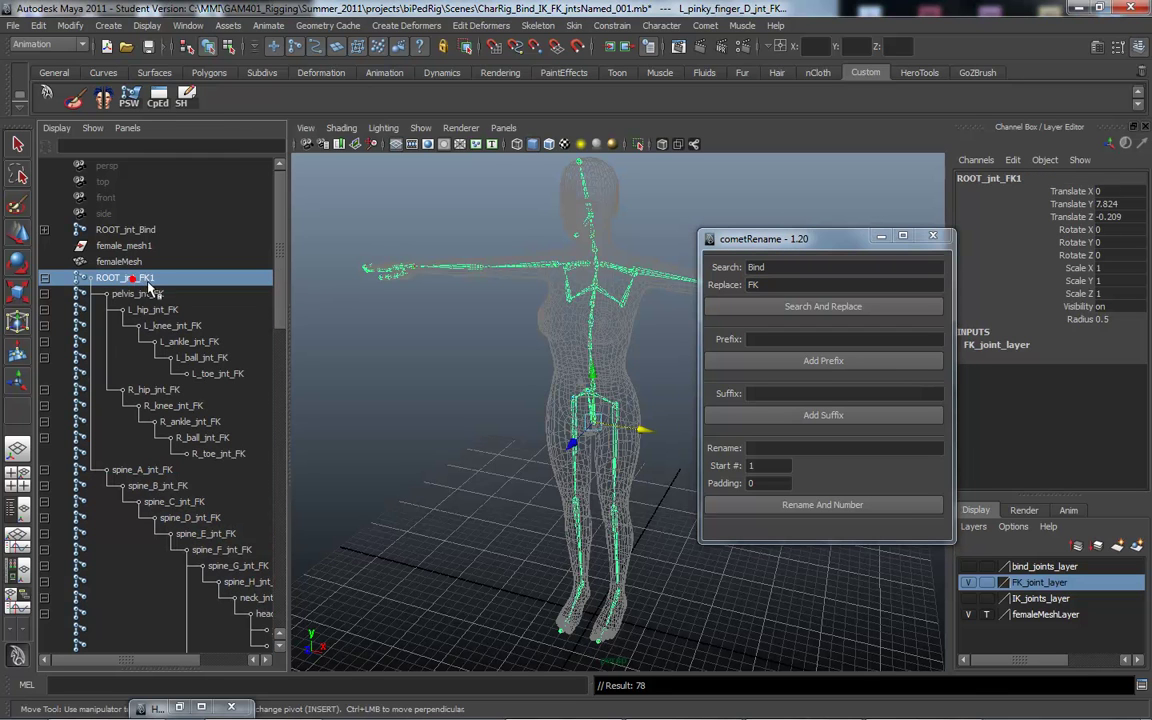
pyautogui.click(153, 280)
pyautogui.click(157, 277)
pyautogui.doubleClick(157, 280)
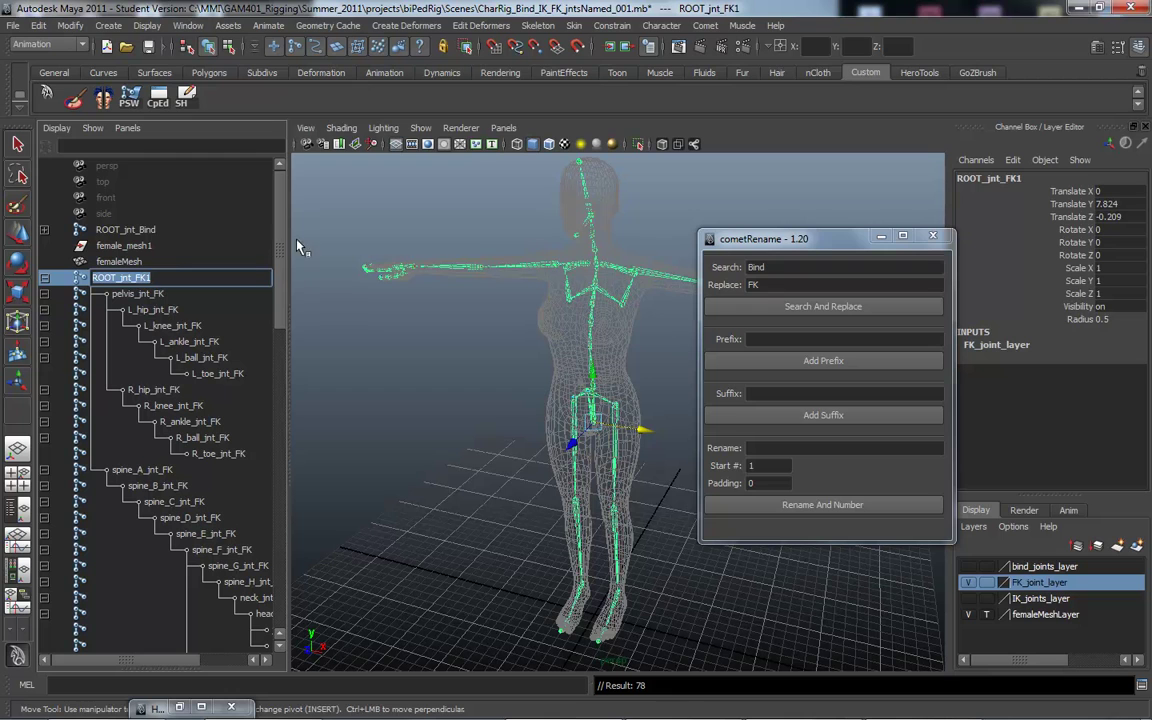
pyautogui.click(159, 278)
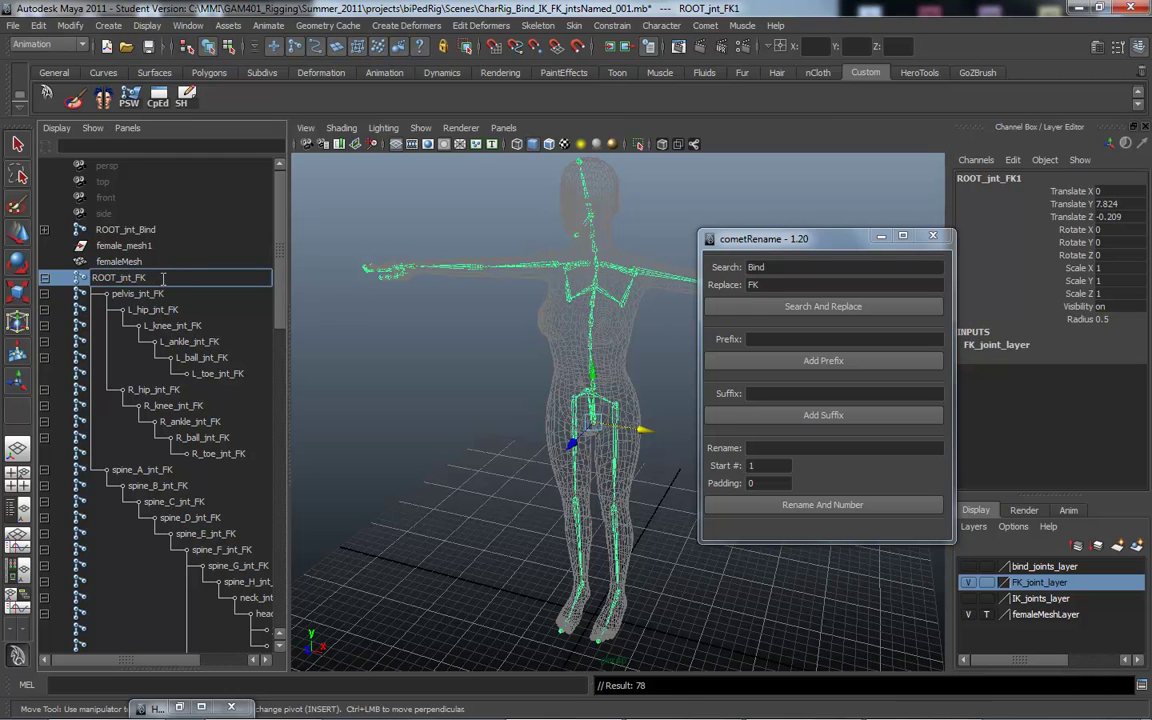
pyautogui.press('Return')
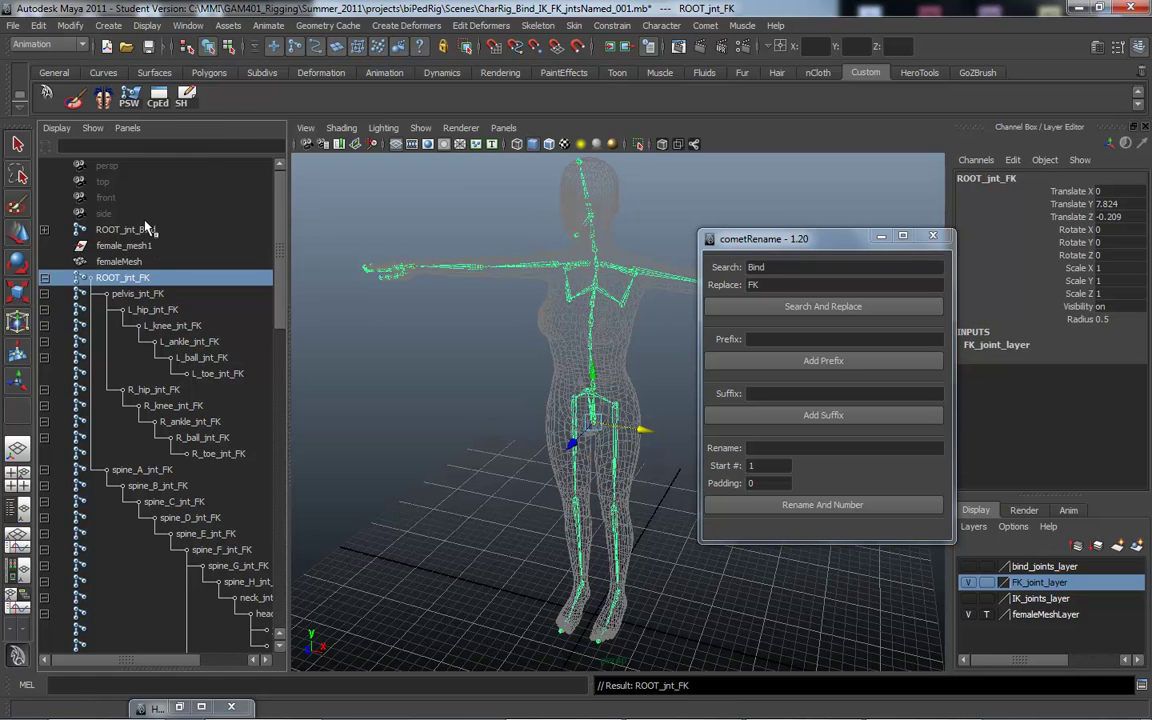
# Examine the FK joint names and structure beside the bind hierarchy in the Hypergraph Hierarchy.
pyautogui.scroll(-4, 265, 295)
pyautogui.scroll(4, 258, 292)
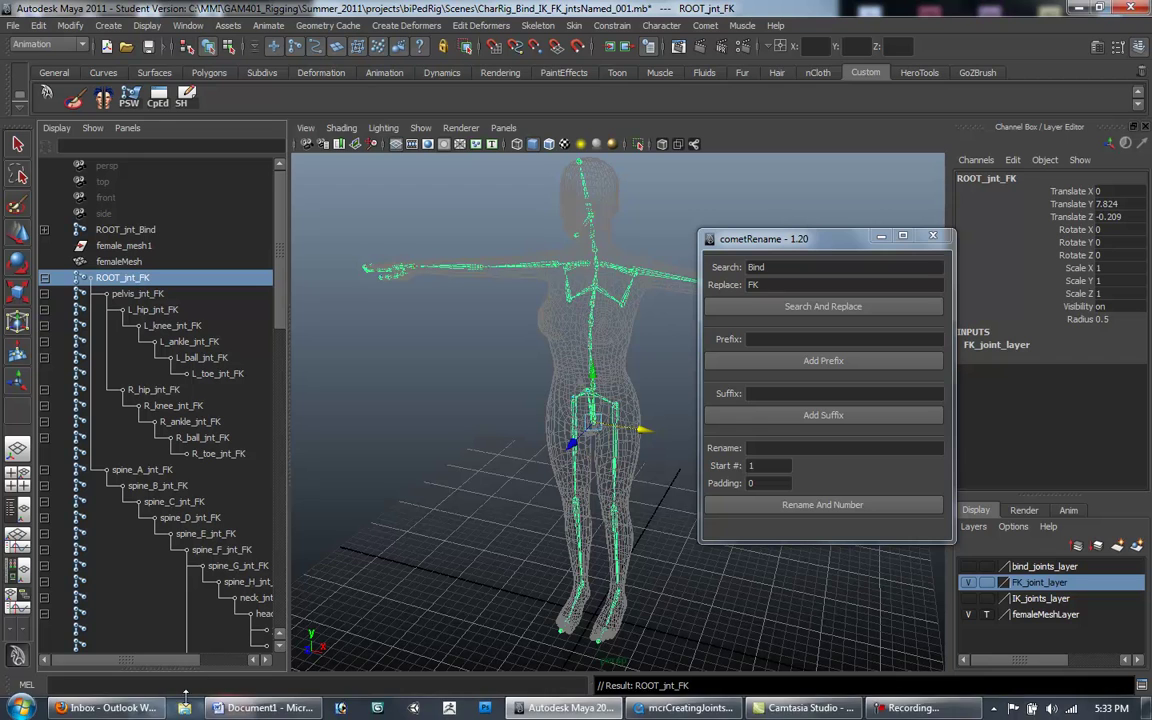
pyautogui.click(180, 707)
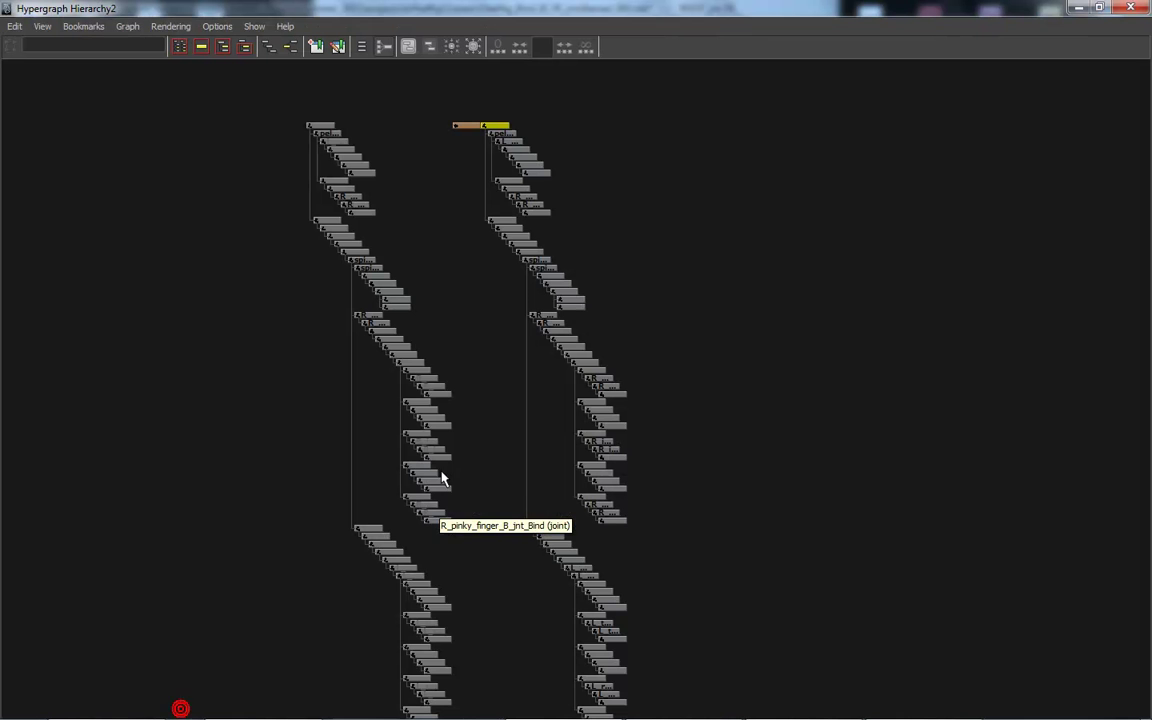
pyautogui.keyDown('alt'); pyautogui.moveTo(689, 442); pyautogui.dragTo(1140, 565, button='right'); pyautogui.keyUp('alt')
pyautogui.keyDown('alt'); pyautogui.moveTo(80, 409); pyautogui.dragTo(535, 427, button='right'); pyautogui.keyUp('alt')
pyautogui.keyDown('alt'); pyautogui.moveTo(535, 427); pyautogui.dragTo(987, 400, button='middle'); pyautogui.keyUp('alt')
pyautogui.keyDown('alt'); pyautogui.moveTo(309, 439); pyautogui.dragTo(620, 455, button='right'); pyautogui.keyUp('alt')
pyautogui.keyDown('alt'); pyautogui.moveTo(772, 440); pyautogui.dragTo(20, 402, button='right'); pyautogui.keyUp('alt')
pyautogui.keyDown('alt'); pyautogui.moveTo(507, 325); pyautogui.dragTo(471, 607, button='middle'); pyautogui.keyUp('alt')
pyautogui.keyDown('alt'); pyautogui.moveTo(522, 165); pyautogui.dragTo(469, 413, button='middle'); pyautogui.keyUp('alt')
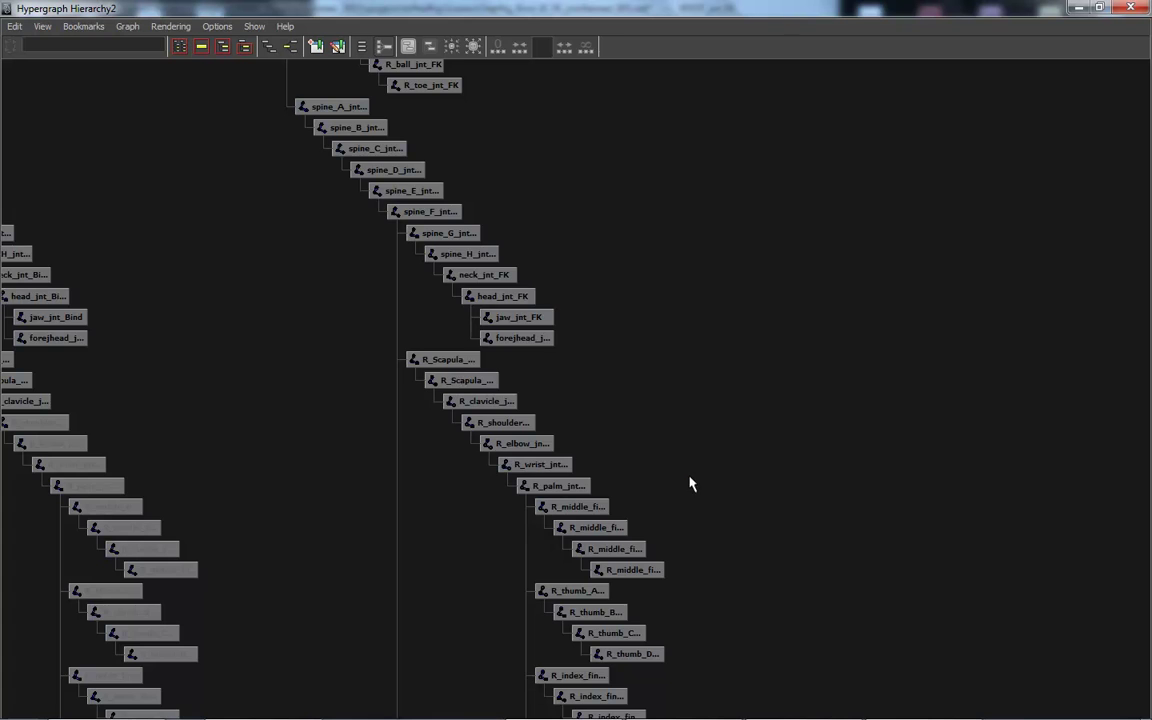
pyautogui.keyDown('alt'); pyautogui.moveTo(689, 483); pyautogui.dragTo(291, 415, button='right'); pyautogui.keyUp('alt')
pyautogui.keyDown('alt'); pyautogui.moveTo(369, 231); pyautogui.dragTo(379, 325, button='middle'); pyautogui.keyUp('alt')
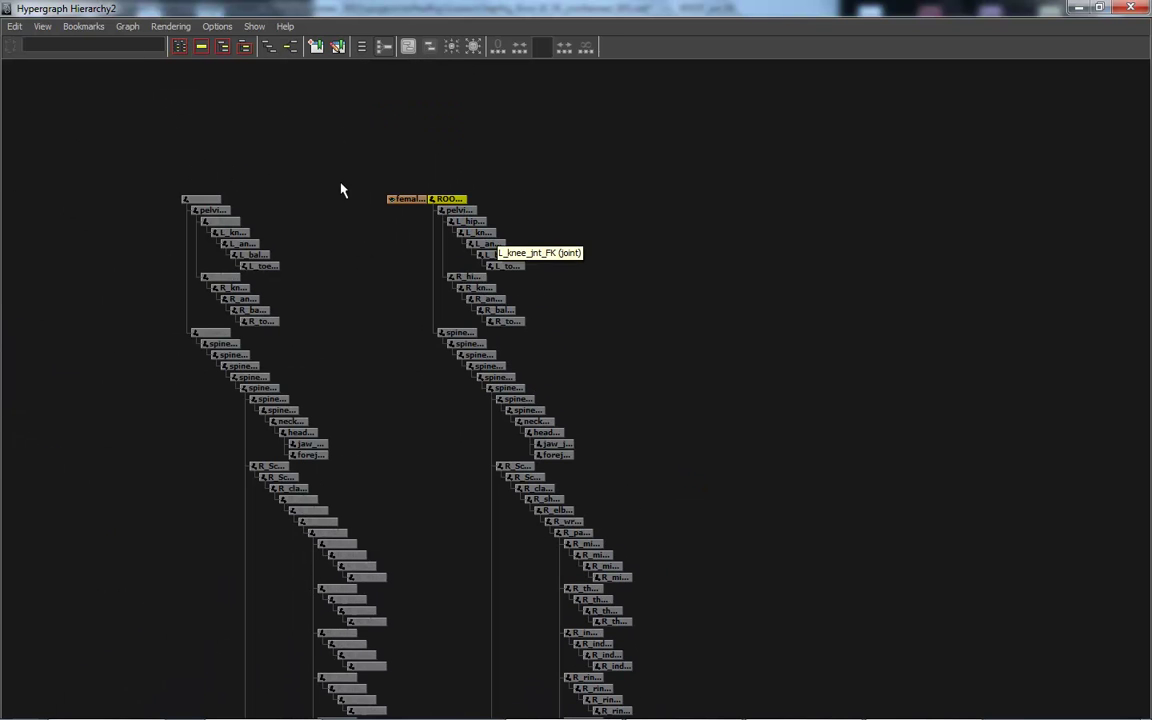
# Put away the Hypergraph Hierarchy window and close cometRename.
pyautogui.click(1078, 8)
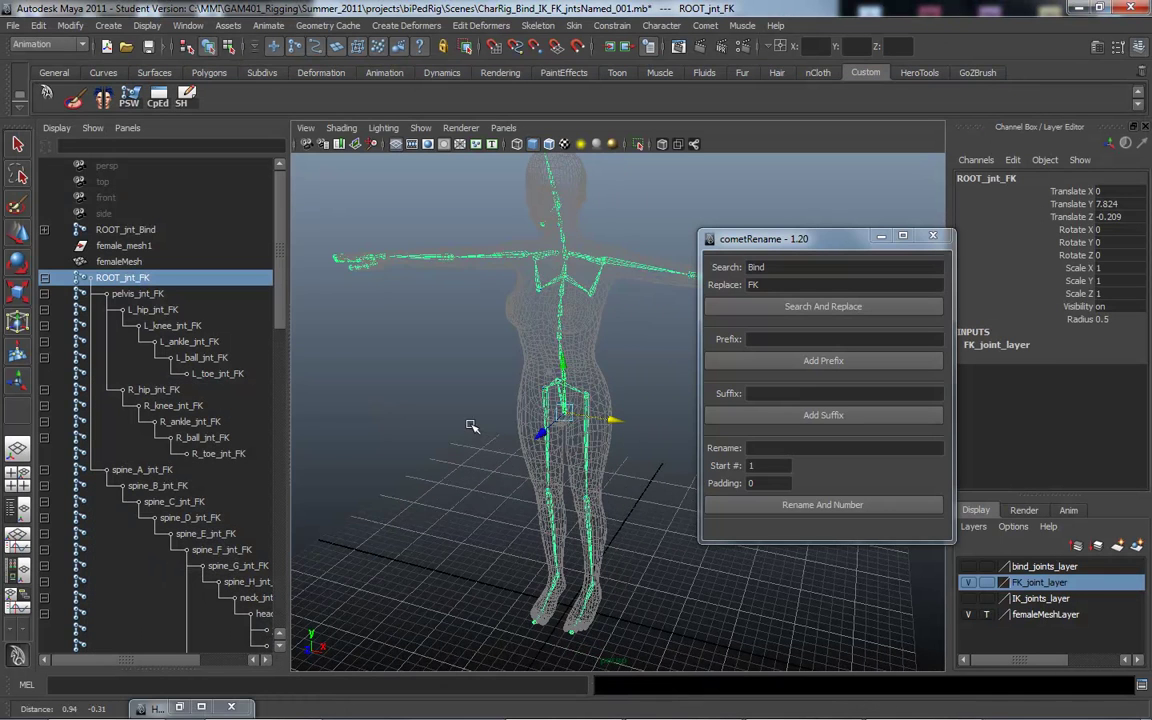
pyautogui.moveTo(858, 232); pyautogui.dragTo(922, 78)
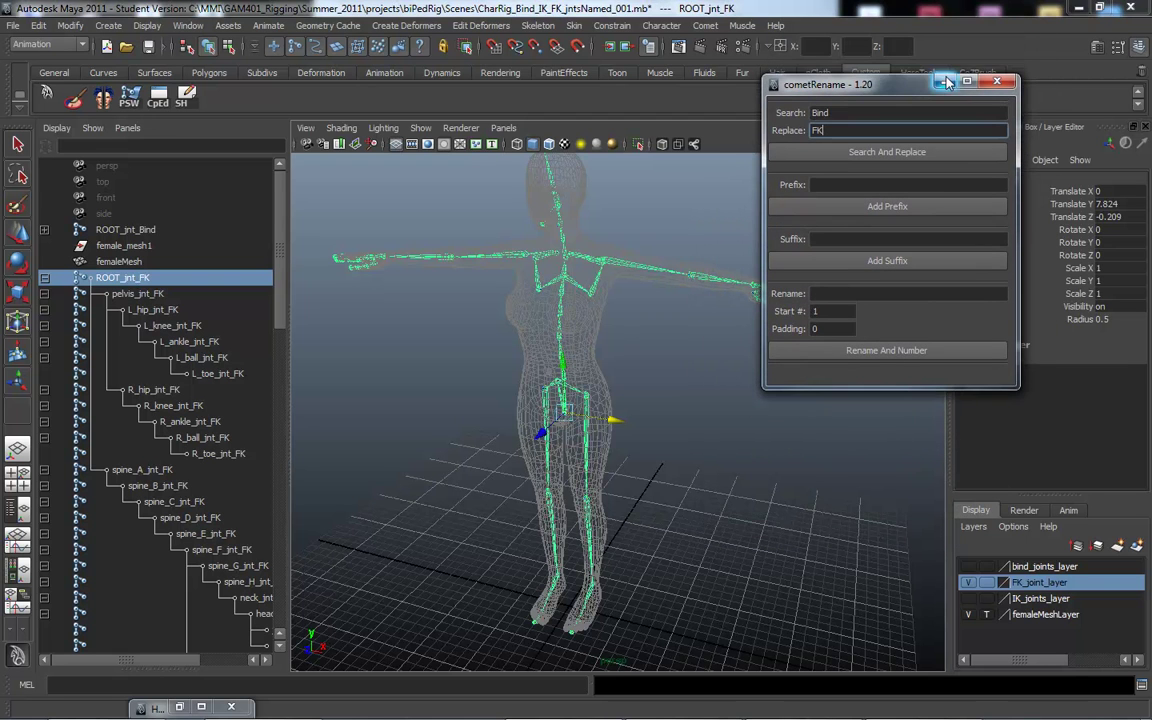
pyautogui.click(993, 83)
# Hide FK_joint_layer and show bind_joints_layer.
pyautogui.keyDown('alt'); pyautogui.moveTo(532, 437); pyautogui.dragTo(605, 458, button='middle'); pyautogui.keyUp('alt')
pyautogui.keyDown('alt'); pyautogui.moveTo(605, 458); pyautogui.dragTo(640, 374); pyautogui.keyUp('alt')
pyautogui.moveTo(527, 405)
pyautogui.keyDown('alt'); pyautogui.mouseDown()
pyautogui.moveTo(558, 406)
pyautogui.moveTo(535, 404)
pyautogui.mouseUp(); pyautogui.keyUp('alt')
pyautogui.keyDown('alt'); pyautogui.moveTo(535, 404); pyautogui.dragTo(773, 432, button='right'); pyautogui.keyUp('alt')
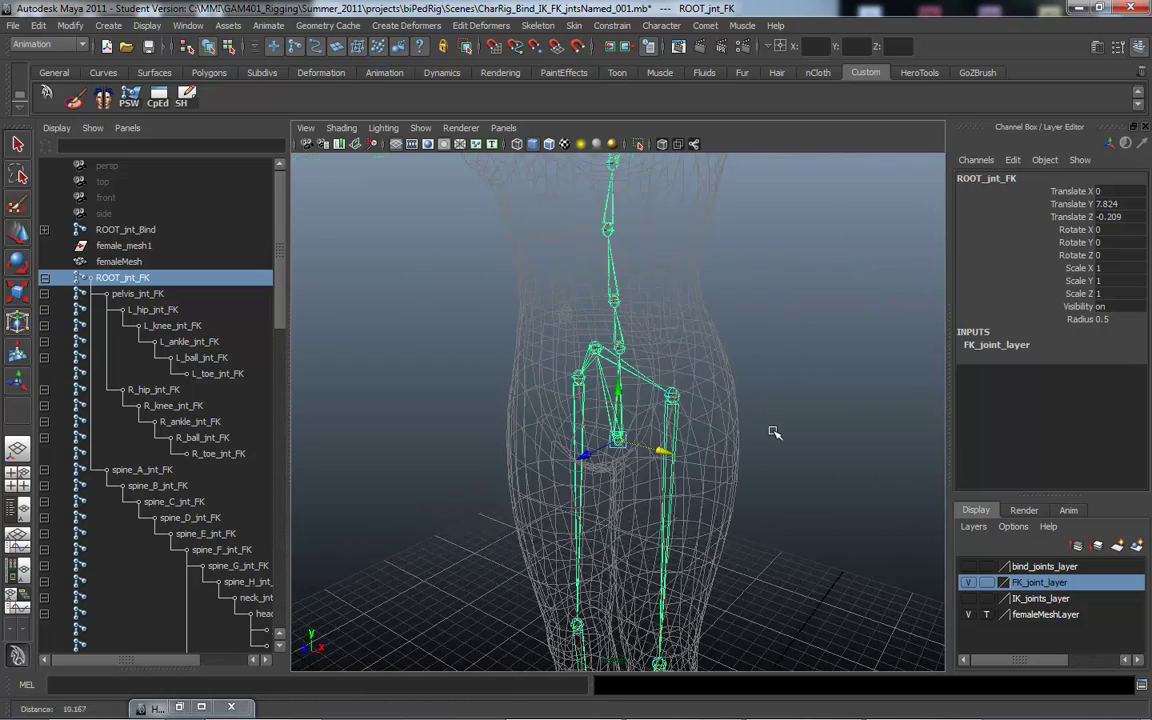
pyautogui.press('f')
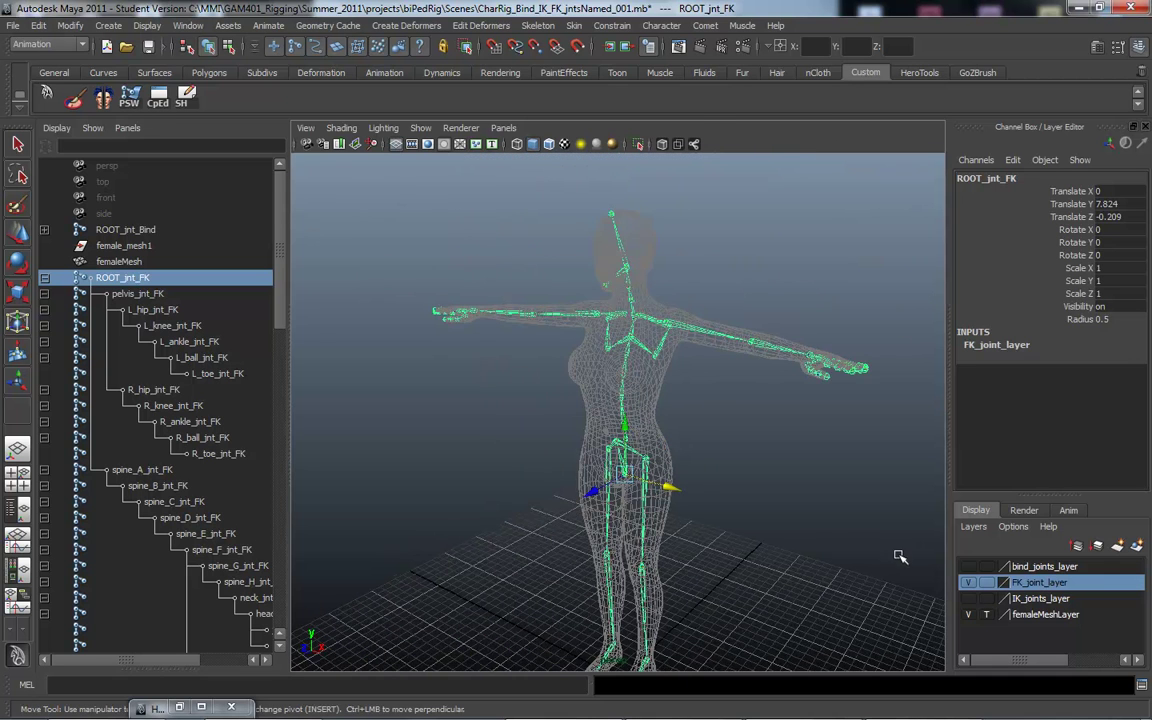
pyautogui.click(968, 583)
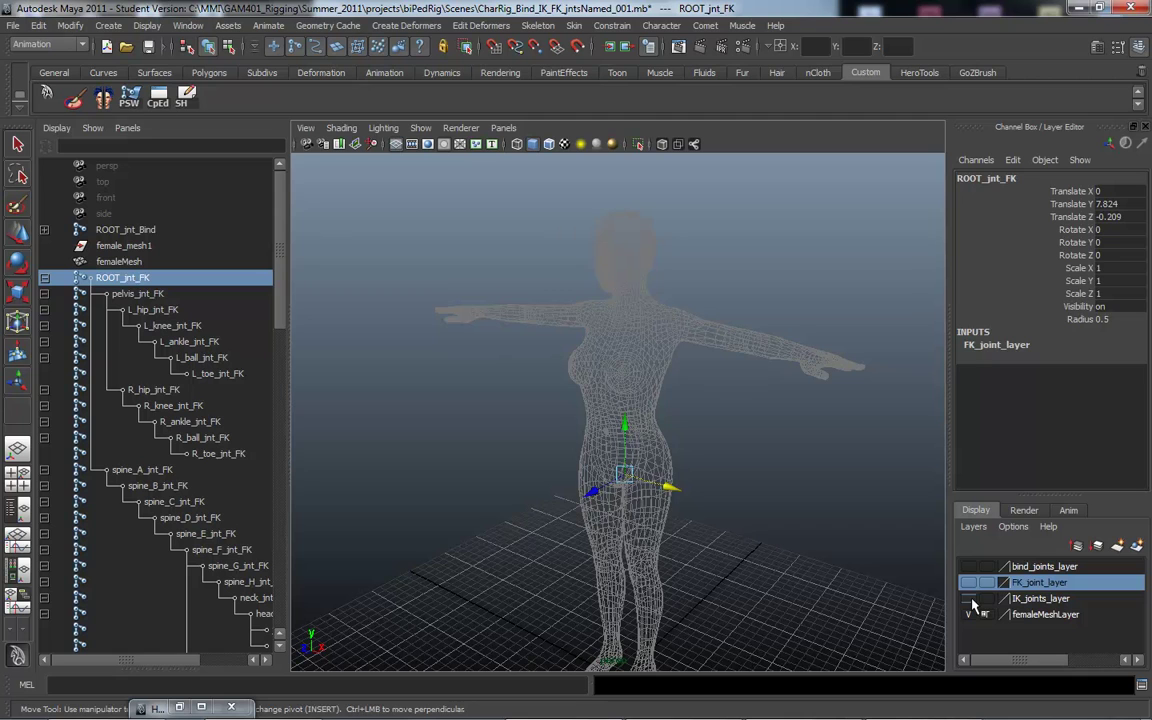
pyautogui.click(968, 566)
# Select the left and right clavicle joints of the bind skeleton.
pyautogui.keyDown('alt'); pyautogui.moveTo(522, 418); pyautogui.dragTo(632, 418, button='right'); pyautogui.keyUp('alt')
pyautogui.keyDown('alt'); pyautogui.moveTo(599, 398); pyautogui.dragTo(581, 401, button='middle'); pyautogui.keyUp('alt')
pyautogui.keyDown('alt'); pyautogui.moveTo(581, 401); pyautogui.dragTo(661, 443); pyautogui.keyUp('alt')
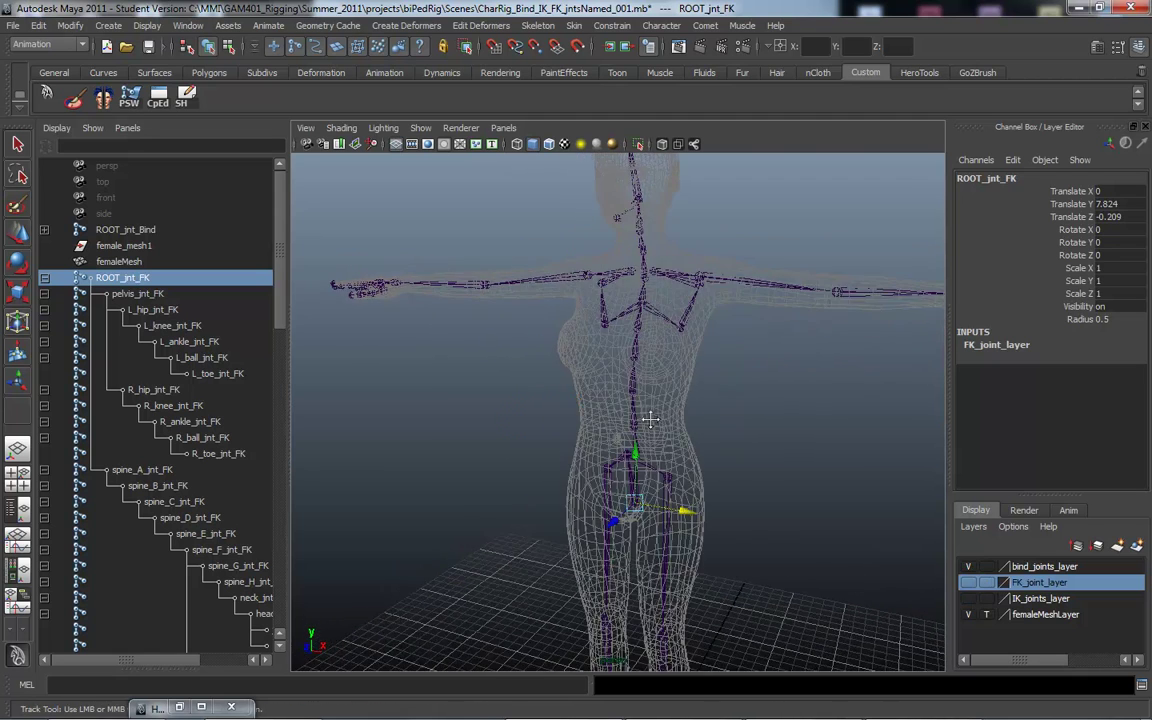
pyautogui.keyDown('alt'); pyautogui.moveTo(661, 443); pyautogui.dragTo(645, 375, button='middle'); pyautogui.keyUp('alt')
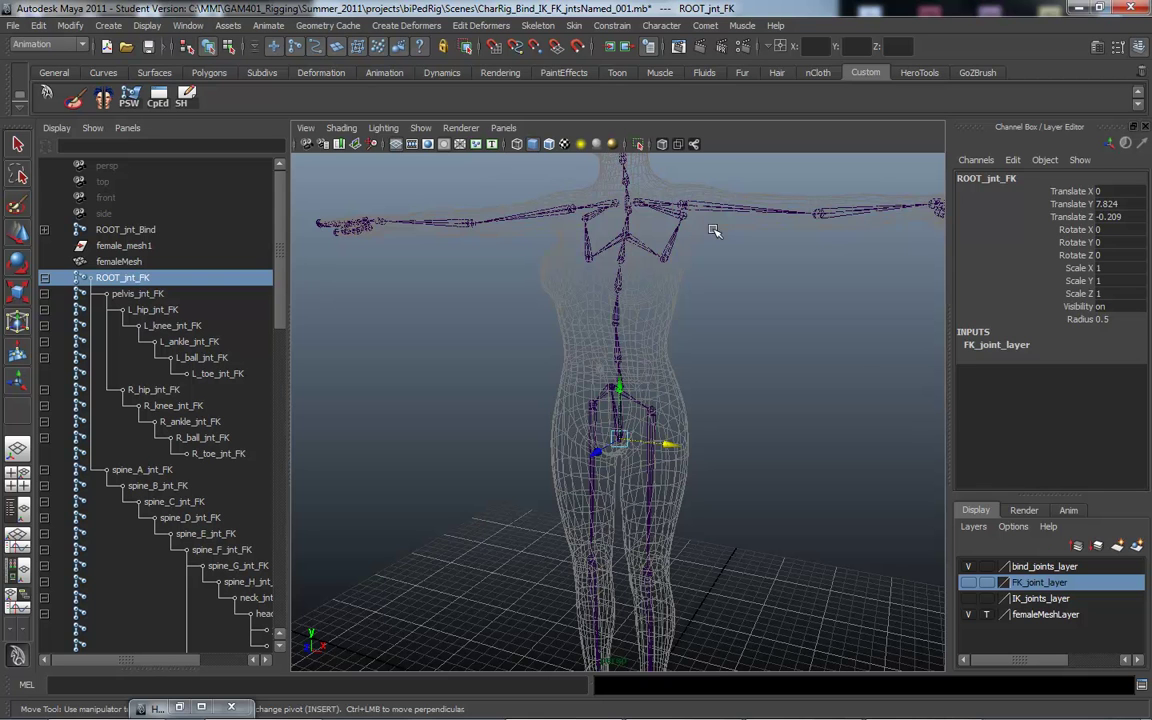
pyautogui.moveTo(716, 189); pyautogui.dragTo(722, 240)
pyautogui.keyDown('alt'); pyautogui.moveTo(670, 272); pyautogui.dragTo(666, 392, button='middle'); pyautogui.keyUp('alt')
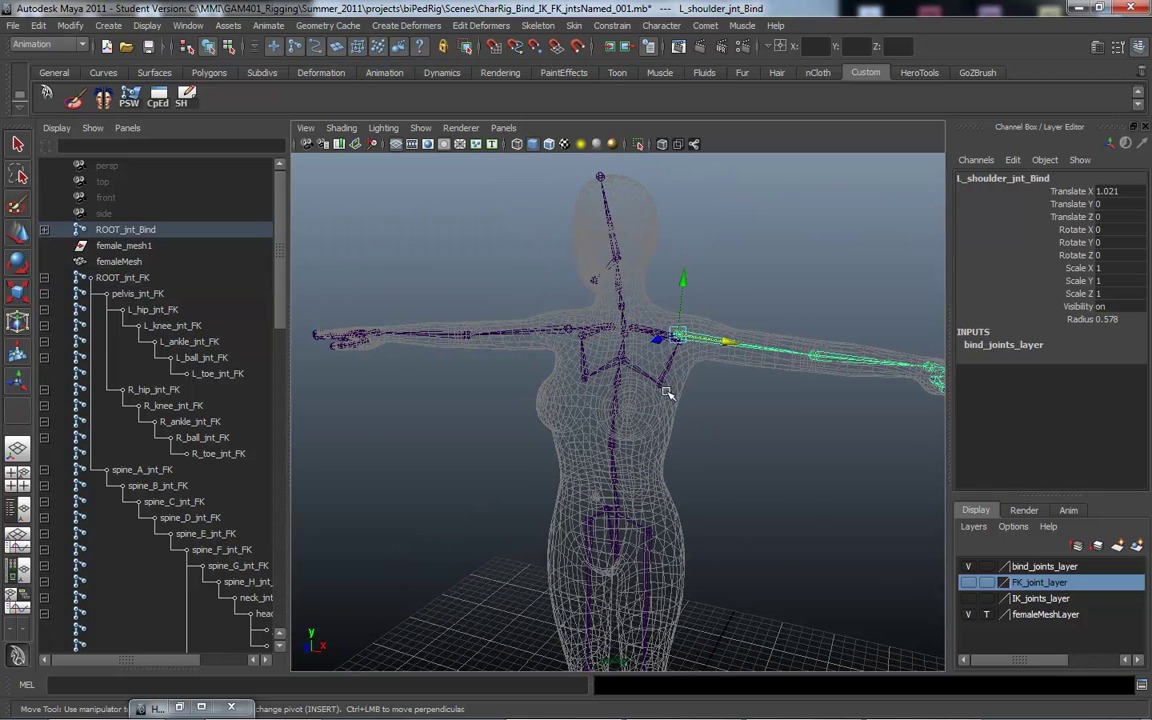
pyautogui.click(502, 325)
pyautogui.keyDown('alt'); pyautogui.moveTo(550, 418); pyautogui.dragTo(617, 390); pyautogui.keyUp('alt')
pyautogui.press('Up')
pyautogui.keyDown('alt'); pyautogui.moveTo(607, 391); pyautogui.dragTo(620, 286, button='middle'); pyautogui.keyUp('alt')
pyautogui.keyDown('alt'); pyautogui.moveTo(742, 408); pyautogui.dragTo(665, 425); pyautogui.keyUp('alt')
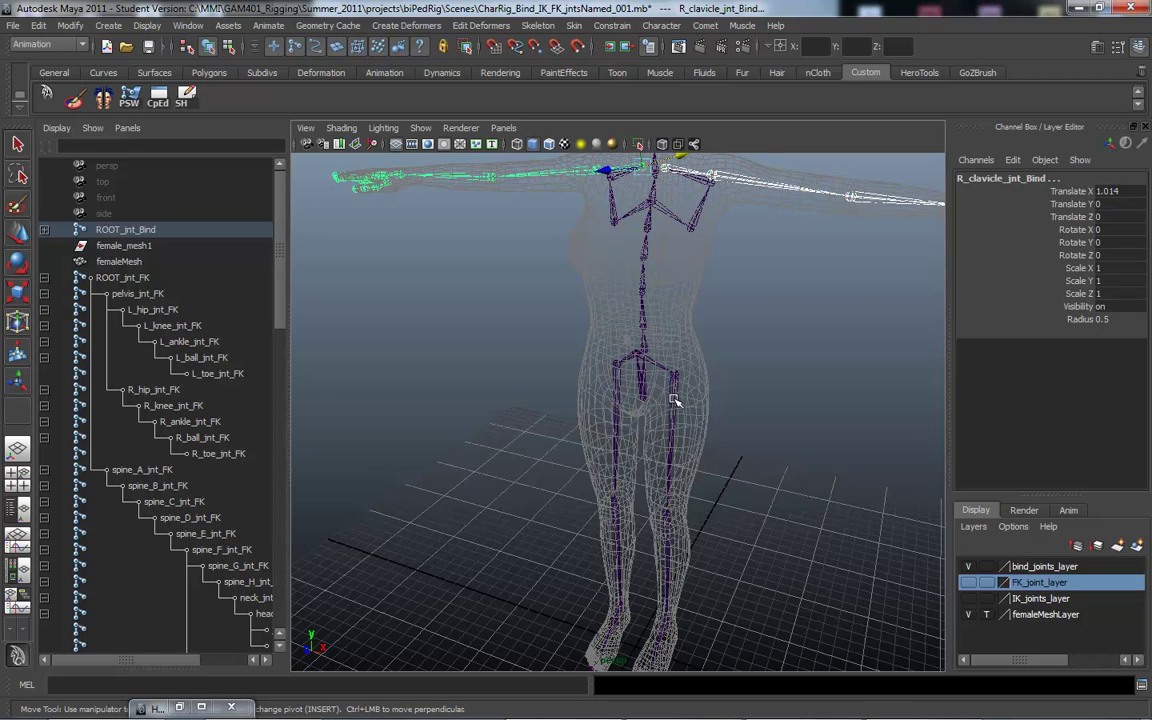
# Add the left and right bind hip joints to the selection and duplicate the selected arm and leg chains.
pyautogui.click(679, 400)
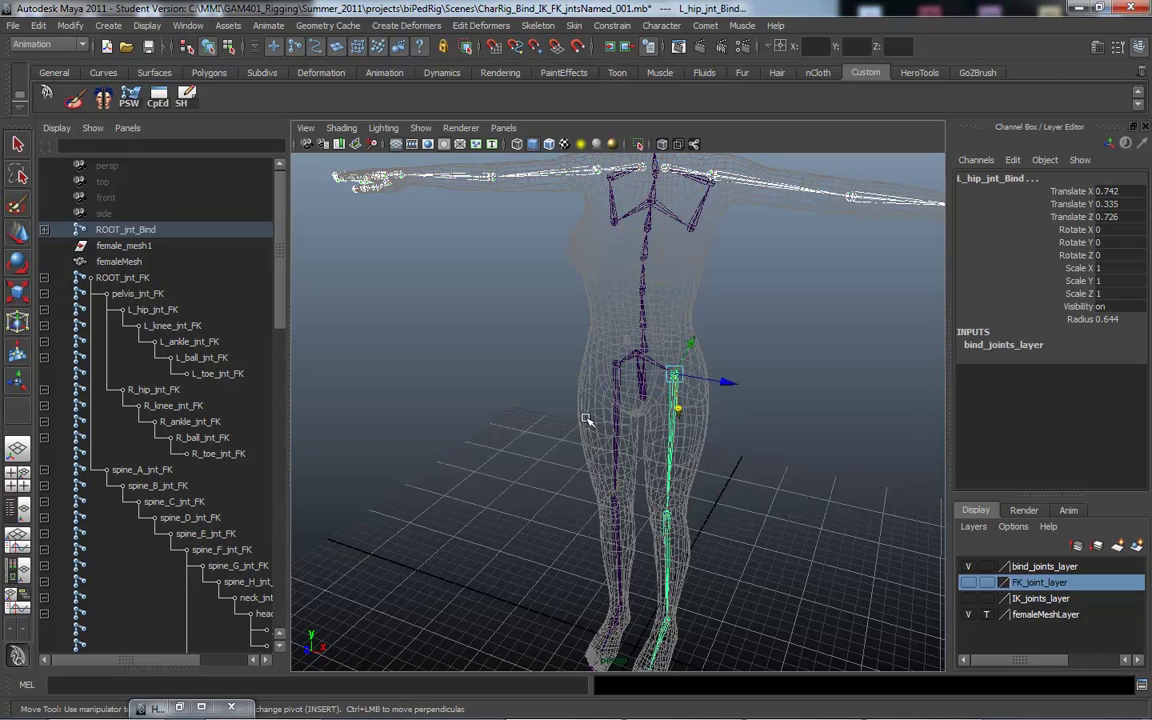
pyautogui.click(592, 413)
pyautogui.keyDown('alt'); pyautogui.moveTo(592, 413); pyautogui.dragTo(630, 338); pyautogui.keyUp('alt')
pyautogui.keyDown('alt'); pyautogui.moveTo(630, 338); pyautogui.dragTo(631, 439, button='right'); pyautogui.keyUp('alt')
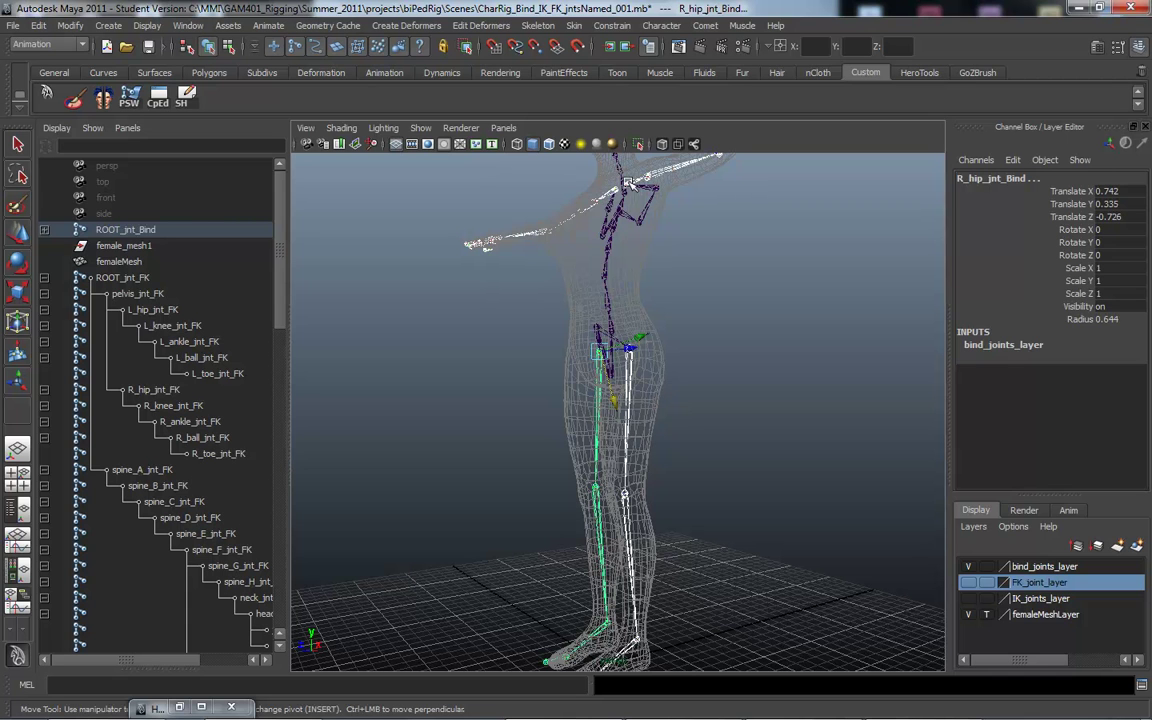
pyautogui.keyDown('alt'); pyautogui.moveTo(680, 330); pyautogui.dragTo(586, 346); pyautogui.keyUp('alt')
pyautogui.keyDown('alt'); pyautogui.moveTo(587, 346); pyautogui.dragTo(652, 351, button='right'); pyautogui.keyUp('alt')
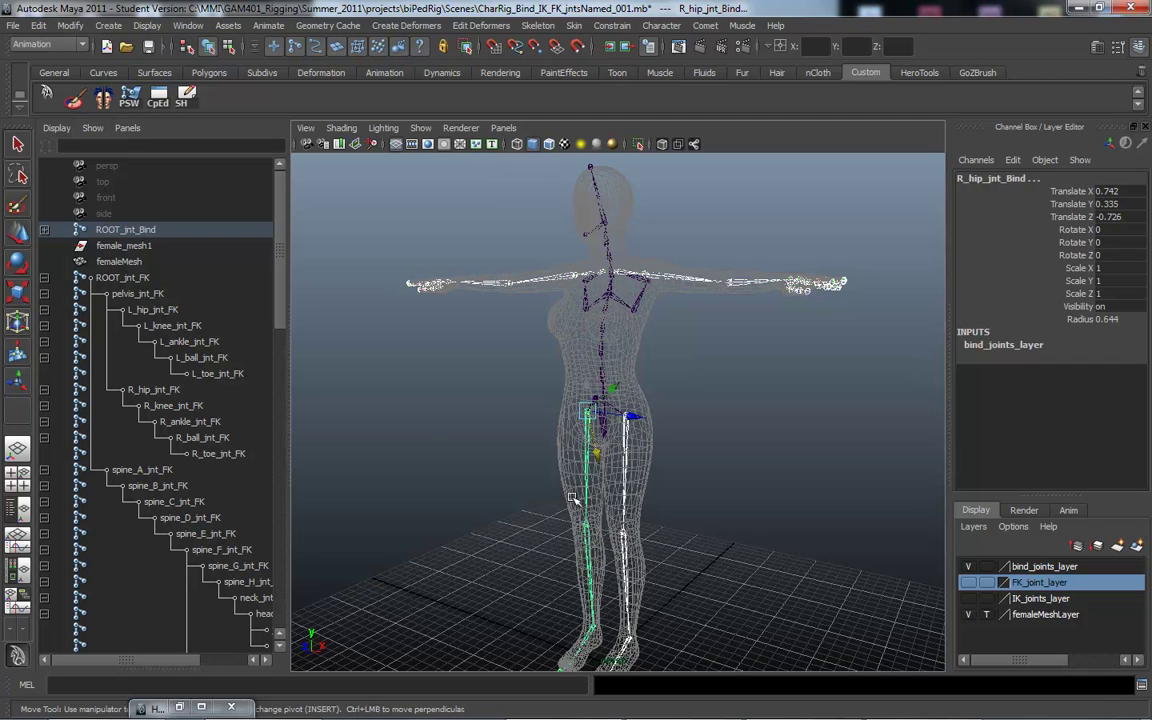
pyautogui.hotkey('ctrl', 'd')
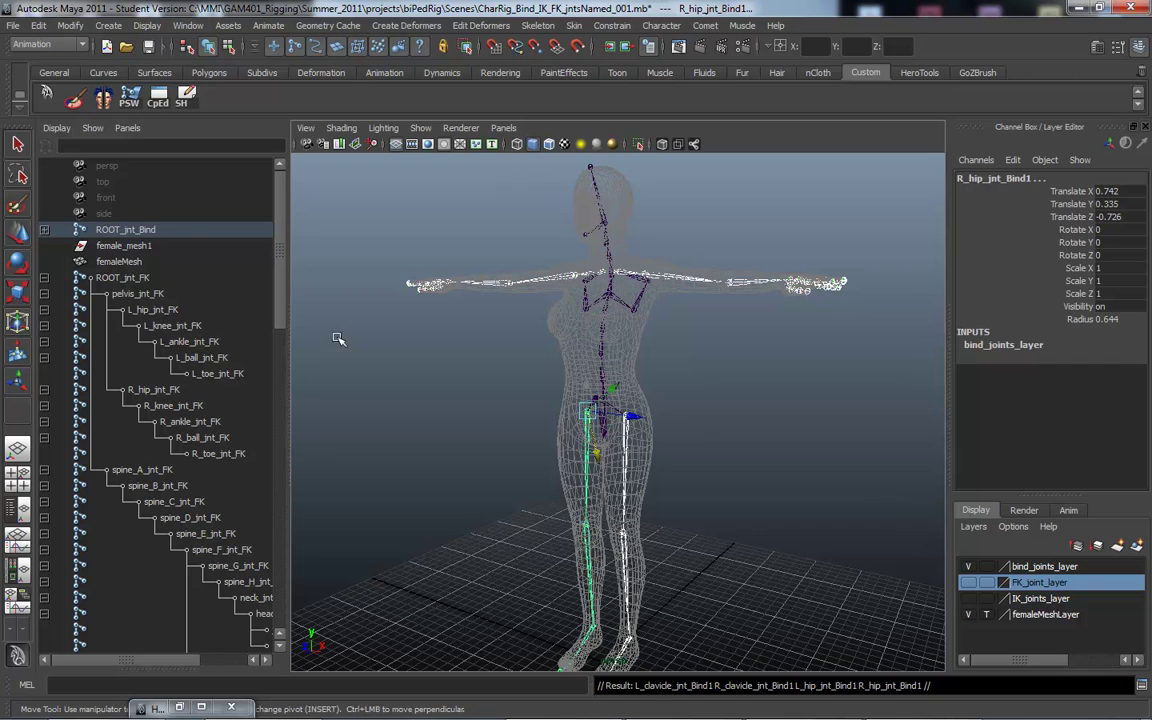
# Add the duplicated arm and leg chains to IK_joints_layer, then show that layer and hide bind_joints_layer.
pyautogui.click(1045, 598)
pyautogui.rightClick(1054, 598)
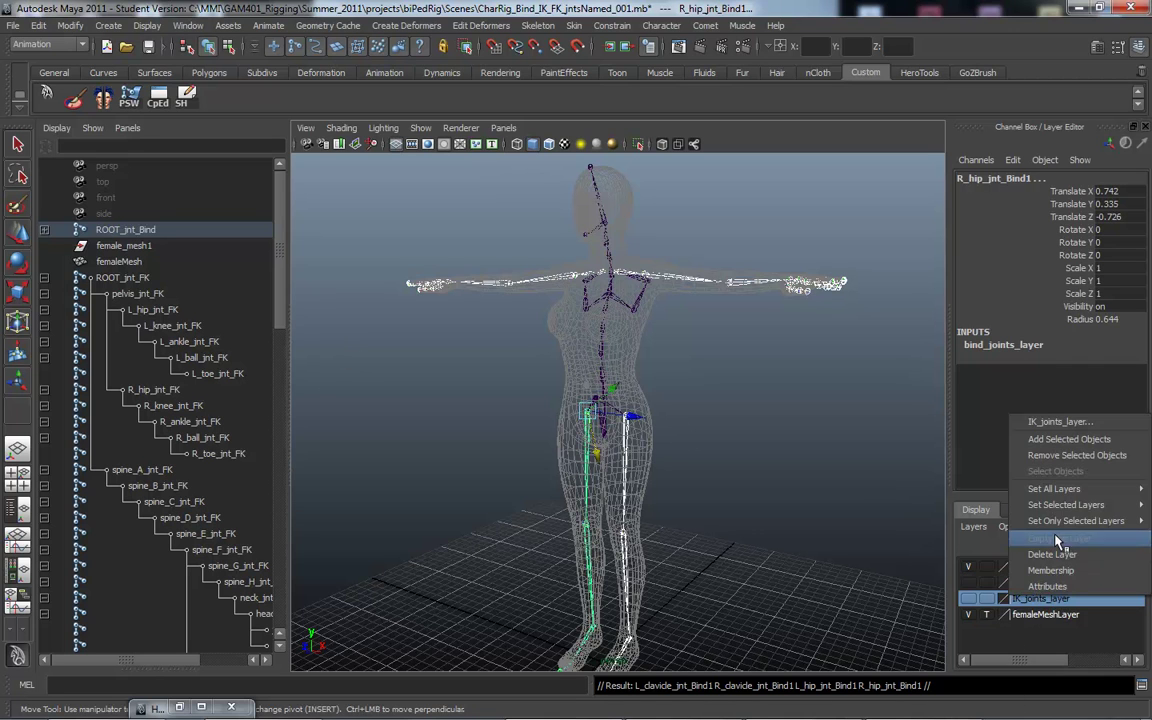
pyautogui.click(1060, 440)
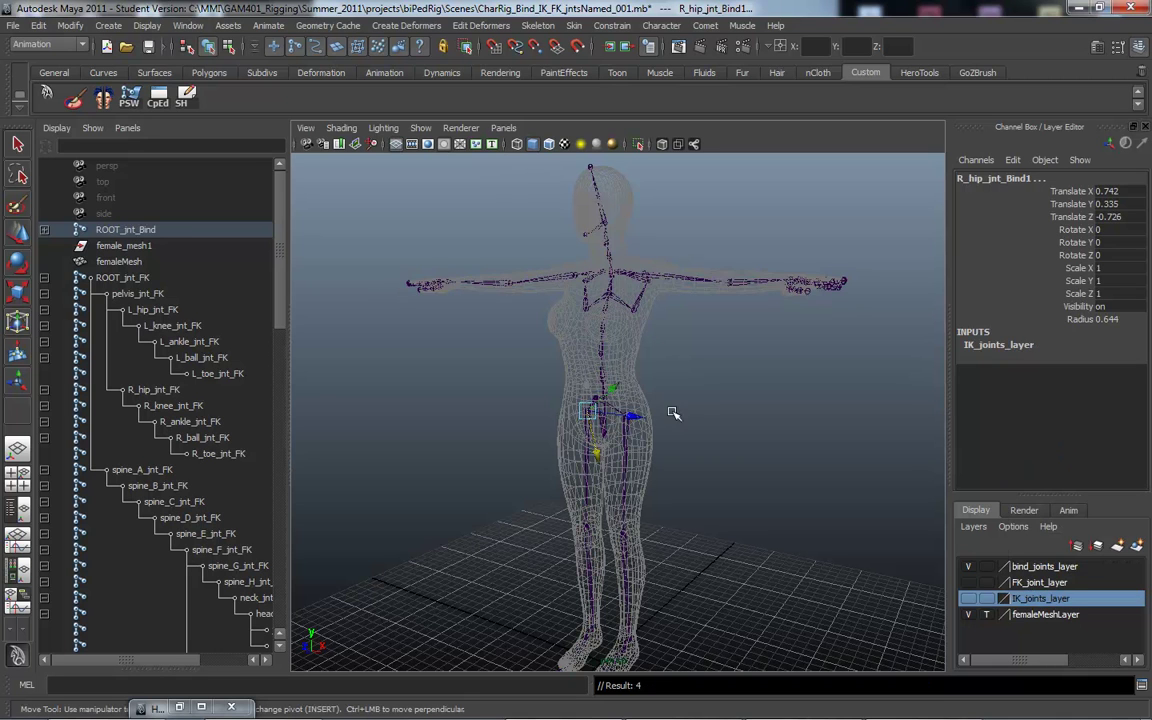
pyautogui.click(968, 567)
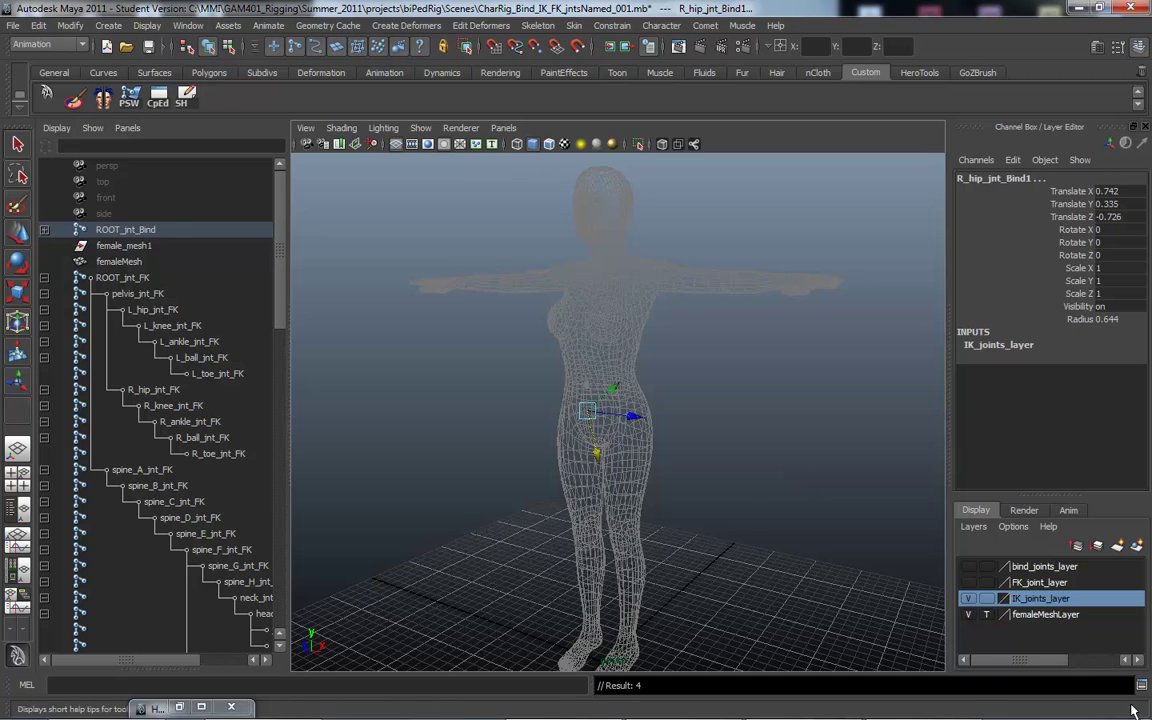
# Examine where the duplicated hip and clavicle chains sit within the bind hierarchy in the Hypergraph Hierarchy.
pyautogui.keyDown('alt'); pyautogui.moveTo(797, 540); pyautogui.dragTo(1004, 600); pyautogui.keyUp('alt')
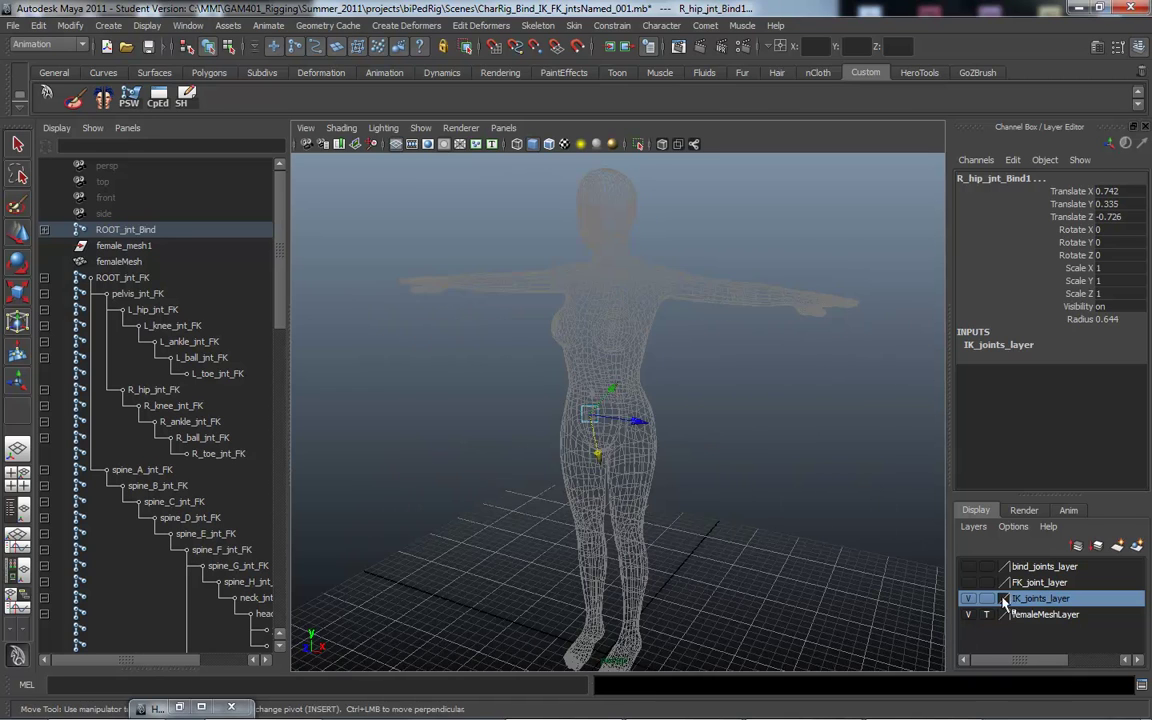
pyautogui.keyDown('alt'); pyautogui.moveTo(753, 447); pyautogui.dragTo(759, 455, button='middle'); pyautogui.keyUp('alt')
pyautogui.keyDown('alt'); pyautogui.moveTo(759, 455); pyautogui.dragTo(640, 445, button='right'); pyautogui.keyUp('alt')
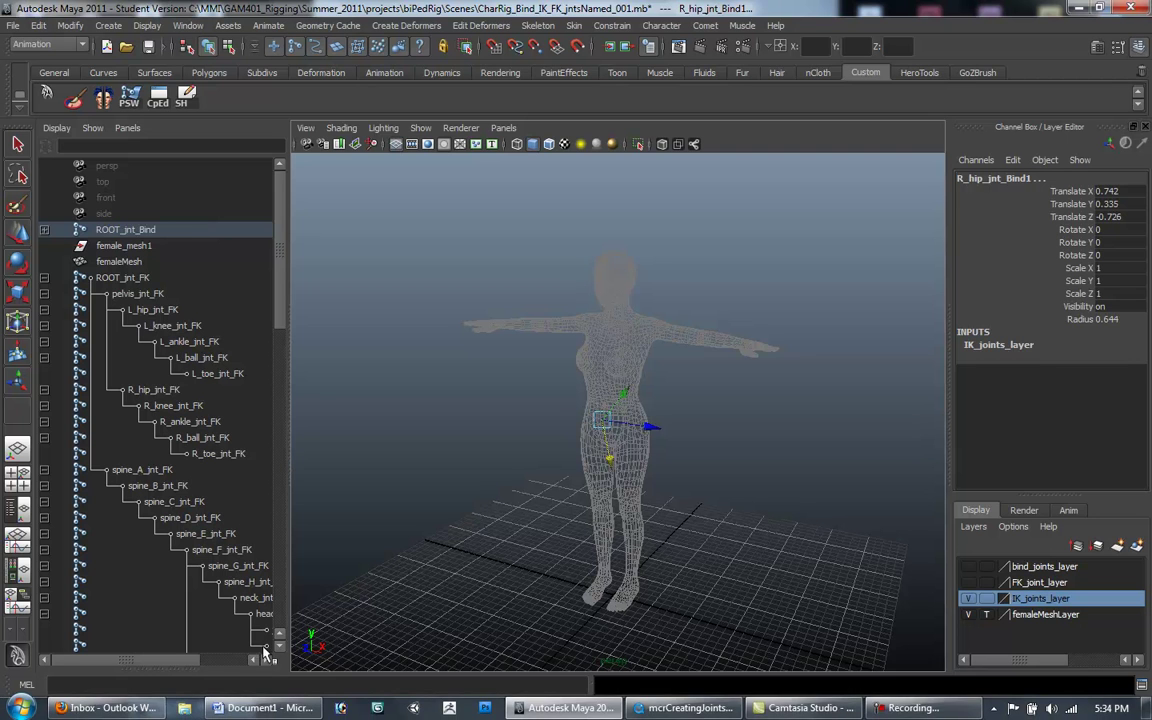
pyautogui.click(185, 706)
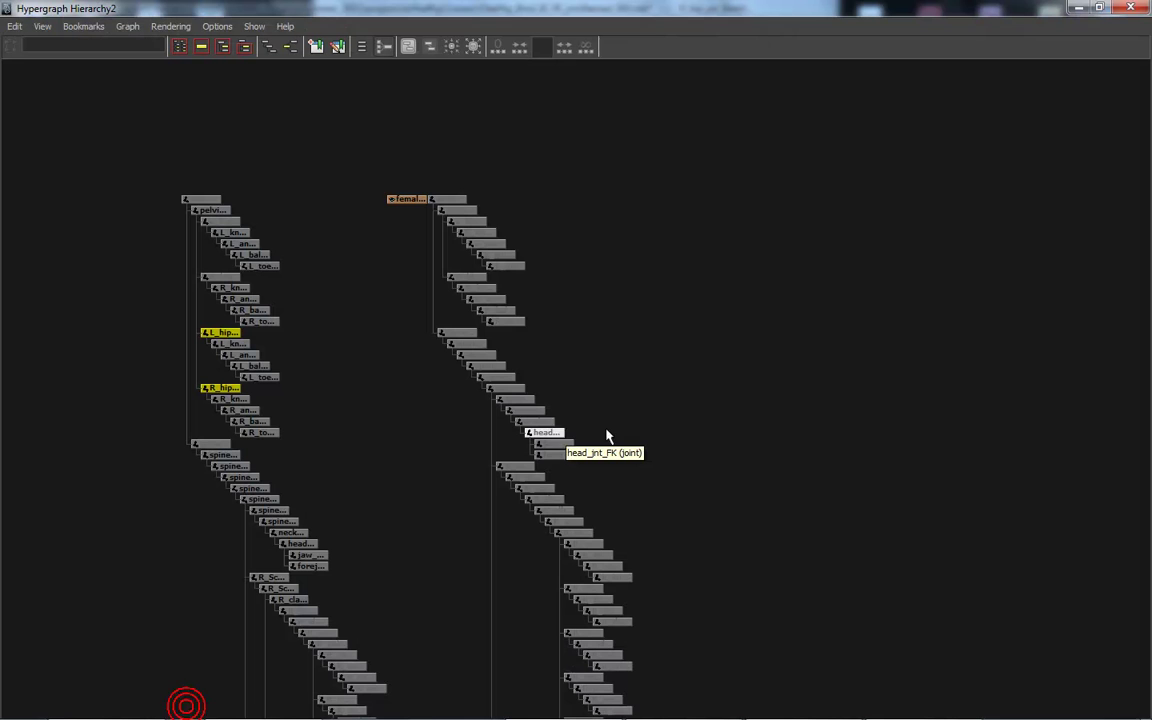
pyautogui.keyDown('alt'); pyautogui.moveTo(787, 423); pyautogui.dragTo(397, 396, button='right'); pyautogui.keyUp('alt')
pyautogui.keyDown('alt'); pyautogui.moveTo(423, 545); pyautogui.dragTo(477, 232, button='middle'); pyautogui.keyUp('alt')
pyautogui.keyDown('alt'); pyautogui.moveTo(543, 625); pyautogui.dragTo(560, 472, button='middle'); pyautogui.keyUp('alt')
pyautogui.keyDown('alt'); pyautogui.moveTo(556, 222); pyautogui.dragTo(556, 382, button='middle'); pyautogui.keyUp('alt')
pyautogui.keyDown('alt'); pyautogui.moveTo(556, 382); pyautogui.dragTo(835, 408, button='right'); pyautogui.keyUp('alt')
pyautogui.keyDown('alt'); pyautogui.moveTo(378, 162); pyautogui.dragTo(434, 351, button='middle'); pyautogui.keyUp('alt')
pyautogui.keyDown('alt'); pyautogui.moveTo(577, 386); pyautogui.dragTo(882, 424, button='right'); pyautogui.keyUp('alt')
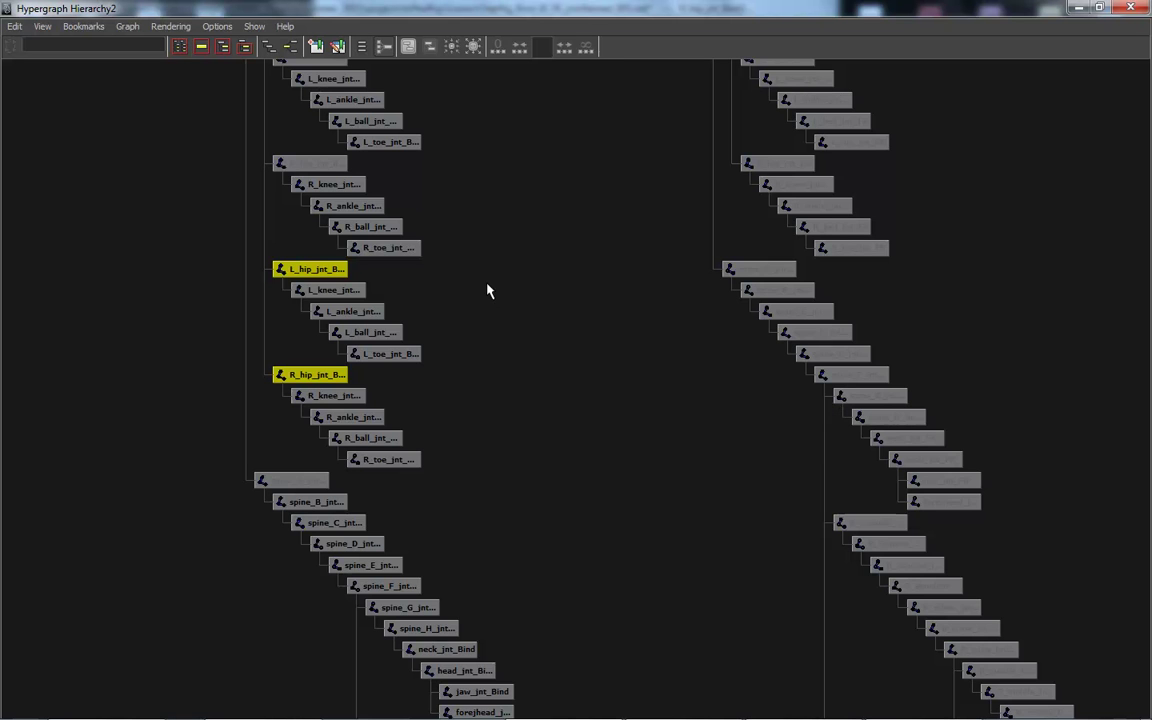
pyautogui.keyDown('alt'); pyautogui.moveTo(336, 266); pyautogui.dragTo(377, 369, button='middle'); pyautogui.keyUp('alt')
pyautogui.keyDown('alt'); pyautogui.moveTo(445, 388); pyautogui.dragTo(707, 414, button='right'); pyautogui.keyUp('alt')
pyautogui.keyDown('alt'); pyautogui.moveTo(577, 388); pyautogui.dragTo(330, 400, button='right'); pyautogui.keyUp('alt')
pyautogui.keyDown('alt'); pyautogui.moveTo(723, 616); pyautogui.dragTo(702, 237, button='middle'); pyautogui.keyUp('alt')
pyautogui.keyDown('alt'); pyautogui.moveTo(702, 237); pyautogui.dragTo(684, 406, button='right'); pyautogui.keyUp('alt')
pyautogui.keyDown('alt'); pyautogui.moveTo(669, 591); pyautogui.dragTo(659, 345, button='middle'); pyautogui.keyUp('alt')
pyautogui.keyDown('alt'); pyautogui.moveTo(685, 318); pyautogui.dragTo(574, 280, button='right'); pyautogui.keyUp('alt')
pyautogui.keyDown('alt'); pyautogui.moveTo(553, 287); pyautogui.dragTo(561, 391, button='middle'); pyautogui.keyUp('alt')
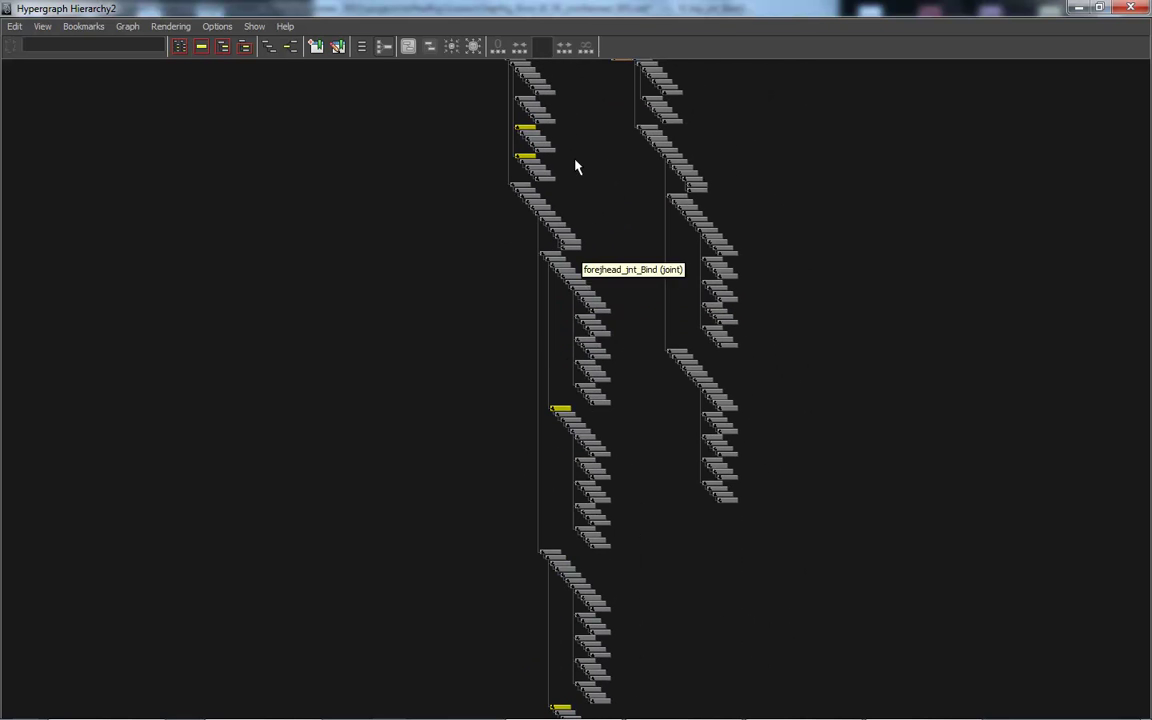
pyautogui.keyDown('alt'); pyautogui.moveTo(704, 229); pyautogui.dragTo(699, 327, button='middle'); pyautogui.keyUp('alt')
pyautogui.keyDown('alt'); pyautogui.moveTo(699, 327); pyautogui.dragTo(627, 304, button='right'); pyautogui.keyUp('alt')
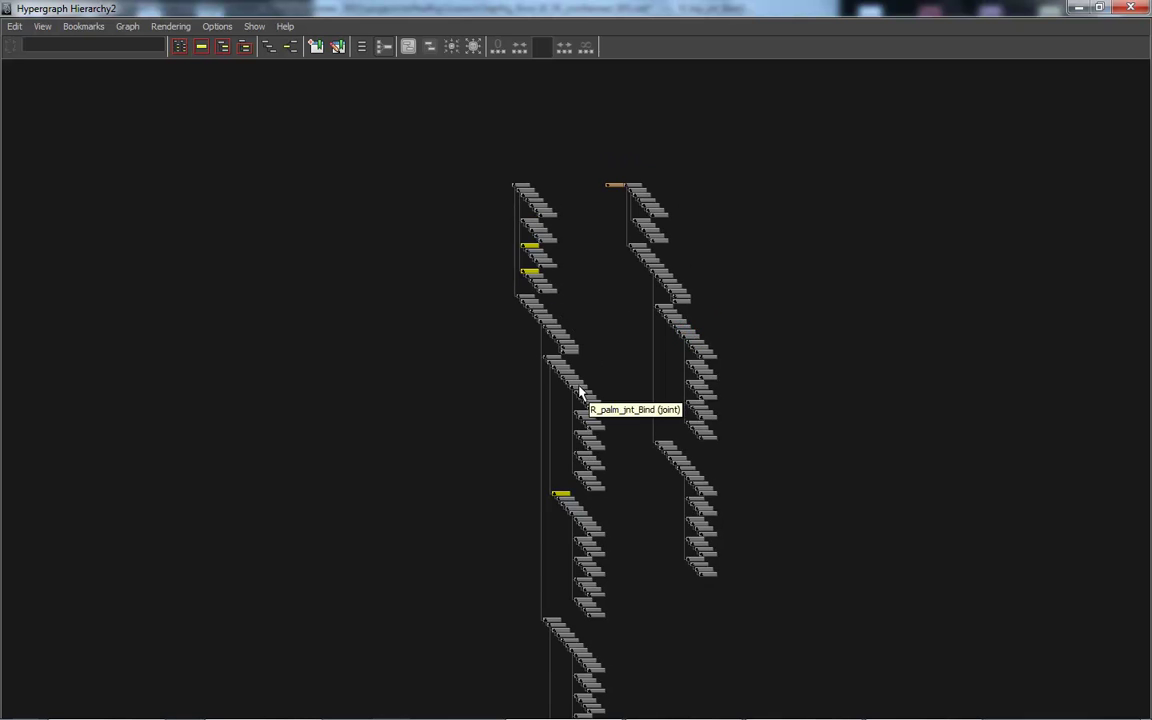
pyautogui.keyDown('alt'); pyautogui.moveTo(497, 277); pyautogui.dragTo(437, 383, button='middle'); pyautogui.keyUp('alt')
pyautogui.keyDown('alt'); pyautogui.moveTo(455, 383); pyautogui.dragTo(1069, 483, button='right'); pyautogui.keyUp('alt')
pyautogui.keyDown('alt'); pyautogui.moveTo(392, 290); pyautogui.dragTo(570, 404, button='middle'); pyautogui.keyUp('alt')
pyautogui.keyDown('alt'); pyautogui.moveTo(665, 324); pyautogui.dragTo(582, 343, button='middle'); pyautogui.keyUp('alt')
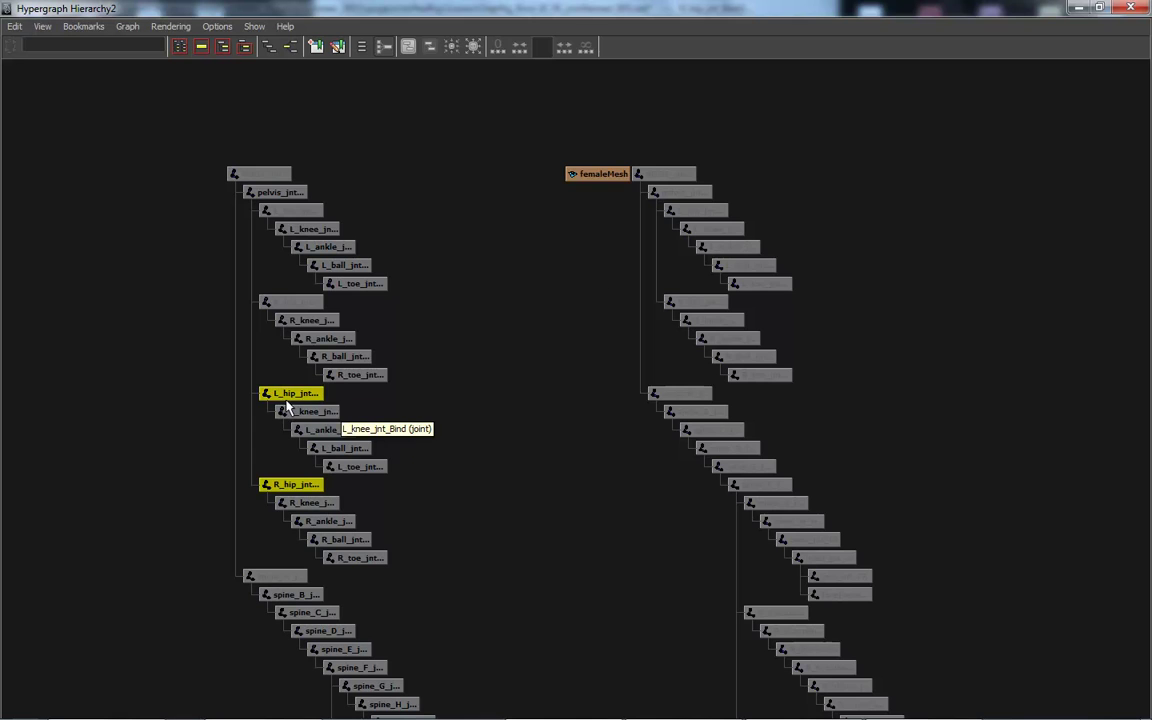
pyautogui.click(1078, 7)
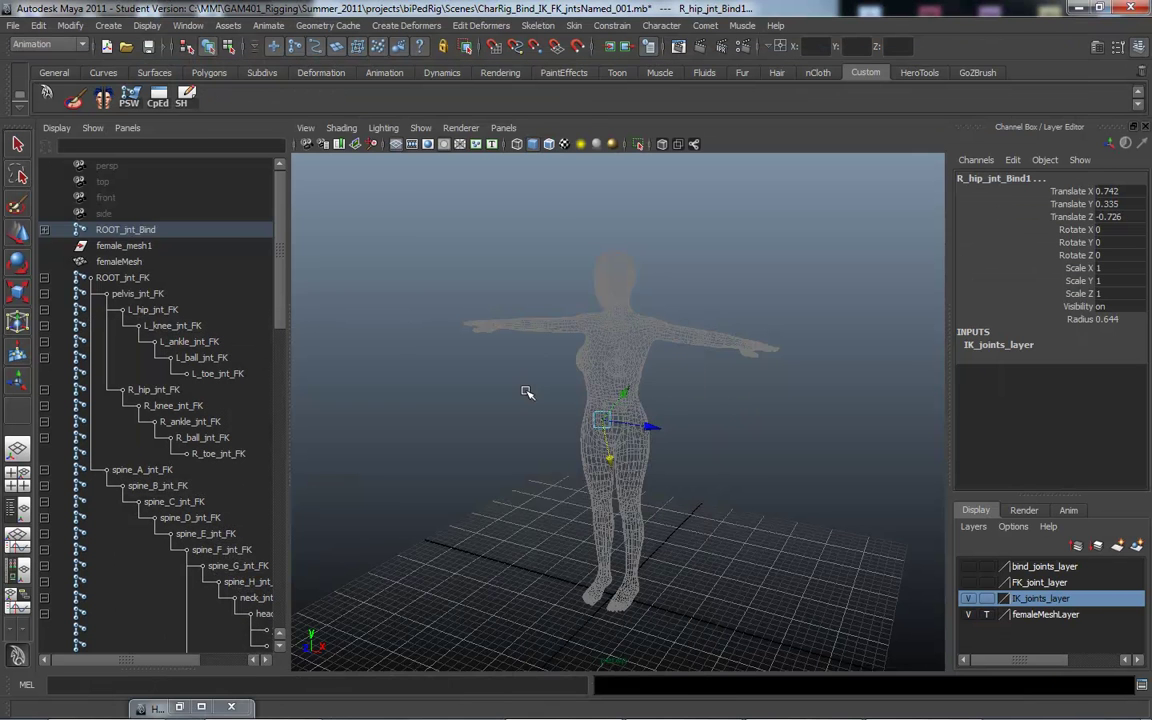
# Clear the selection and compare the viewport with bind_joints_layer shown and hidden.
pyautogui.keyDown('alt'); pyautogui.moveTo(527, 392); pyautogui.dragTo(535, 329, button='middle'); pyautogui.keyUp('alt')
pyautogui.click(792, 399)
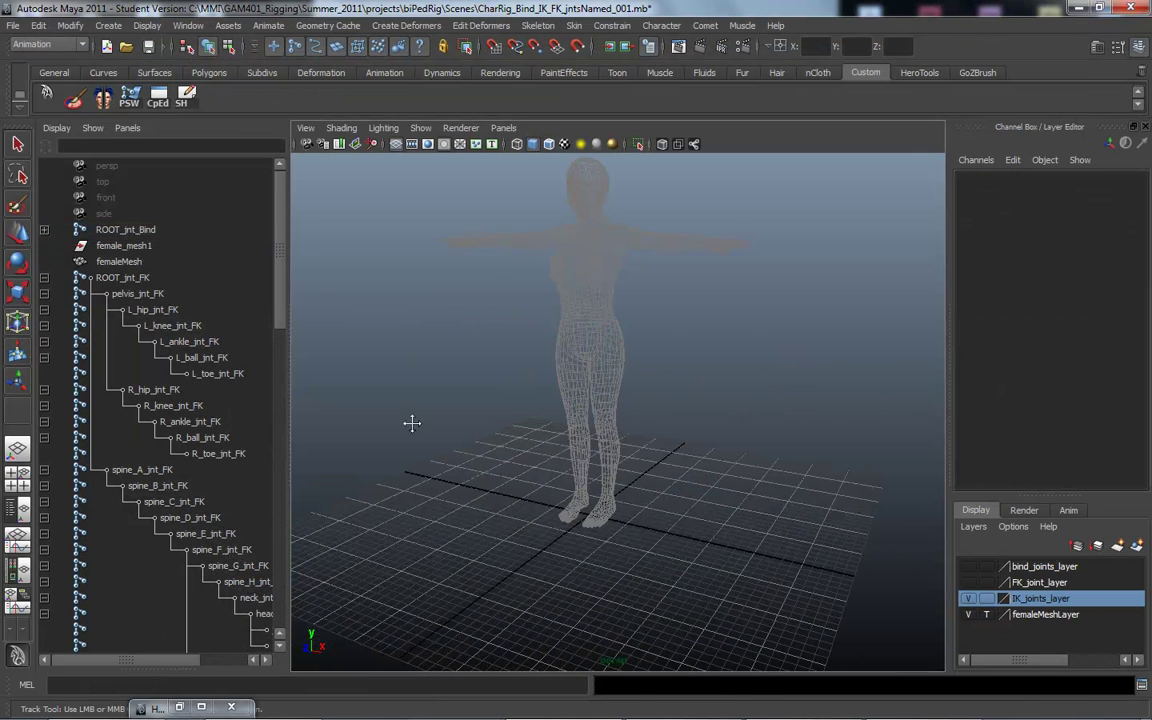
pyautogui.keyDown('alt'); pyautogui.moveTo(412, 423); pyautogui.dragTo(420, 492, button='middle'); pyautogui.keyUp('alt')
pyautogui.keyDown('alt'); pyautogui.moveTo(465, 424); pyautogui.dragTo(510, 420); pyautogui.keyUp('alt')
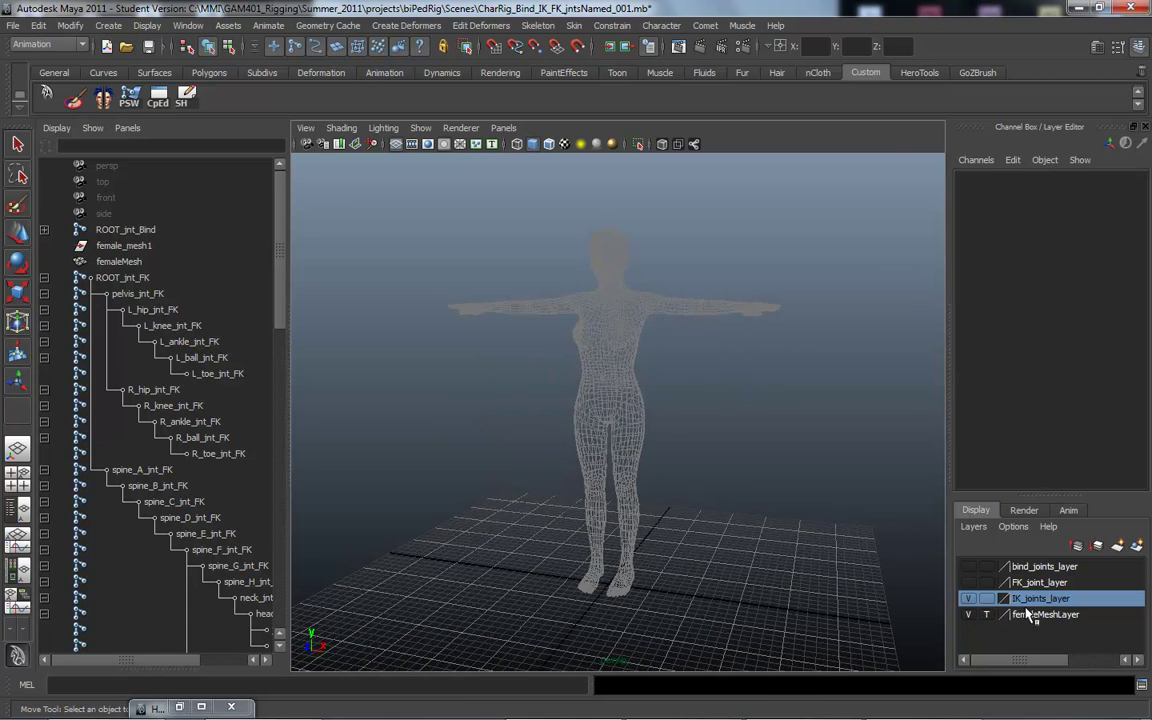
pyautogui.click(969, 566)
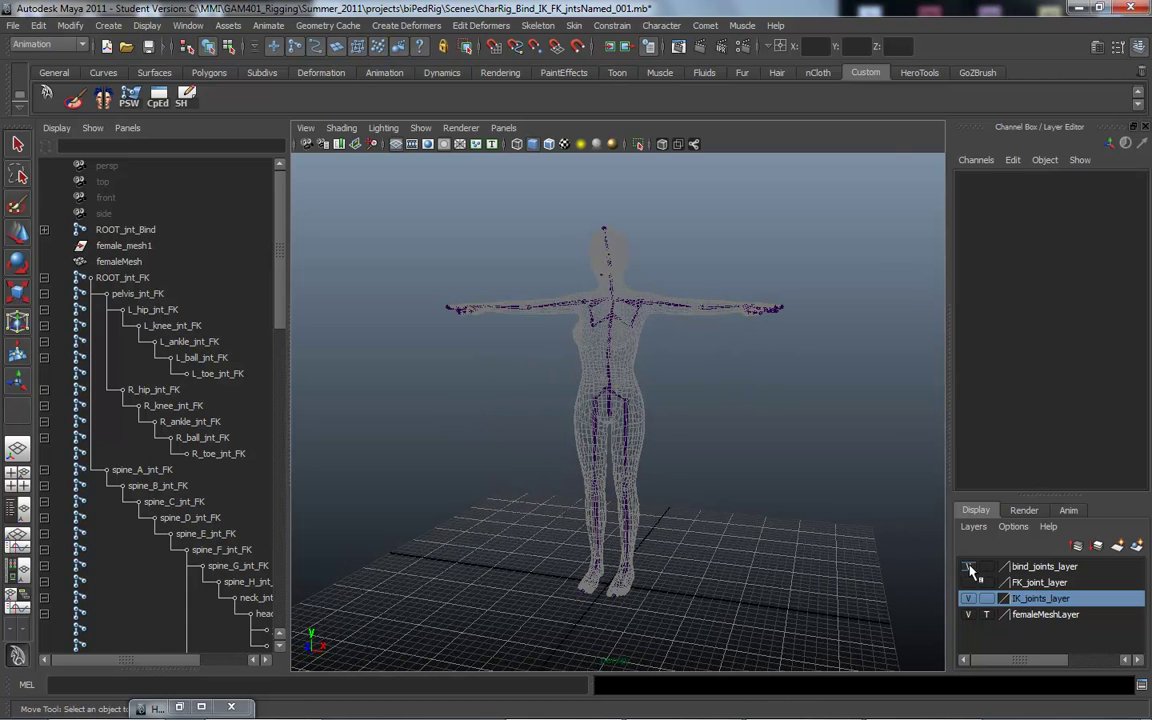
pyautogui.click(969, 566)
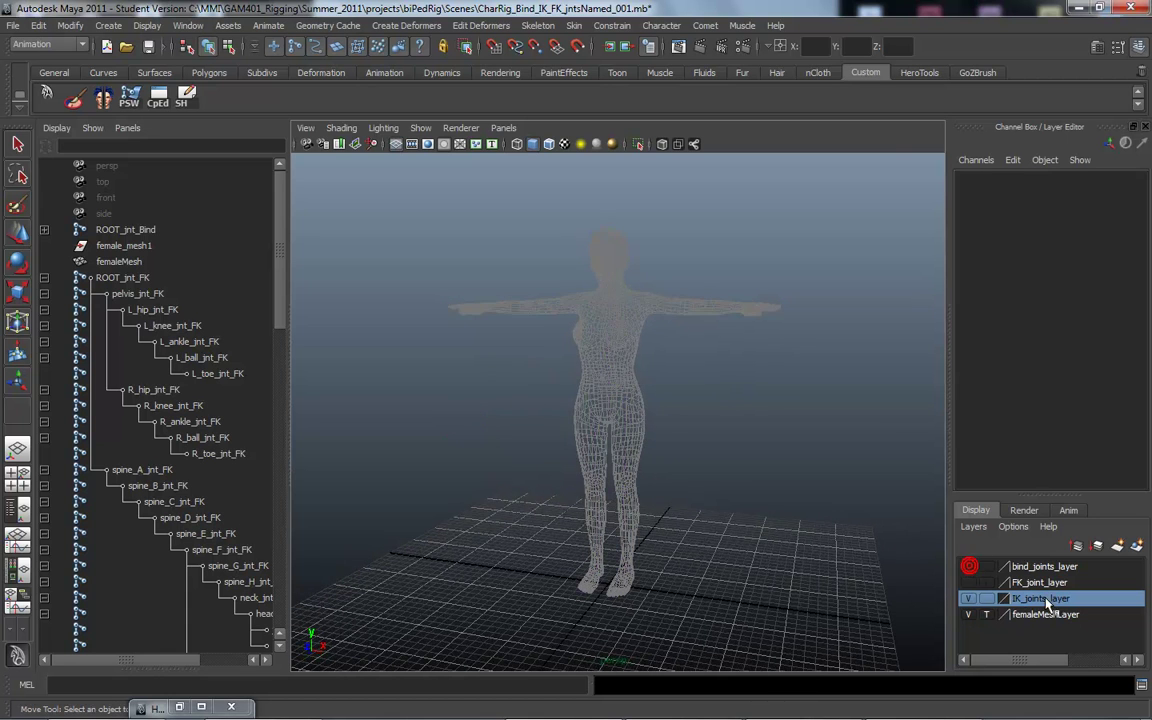
pyautogui.click(969, 566)
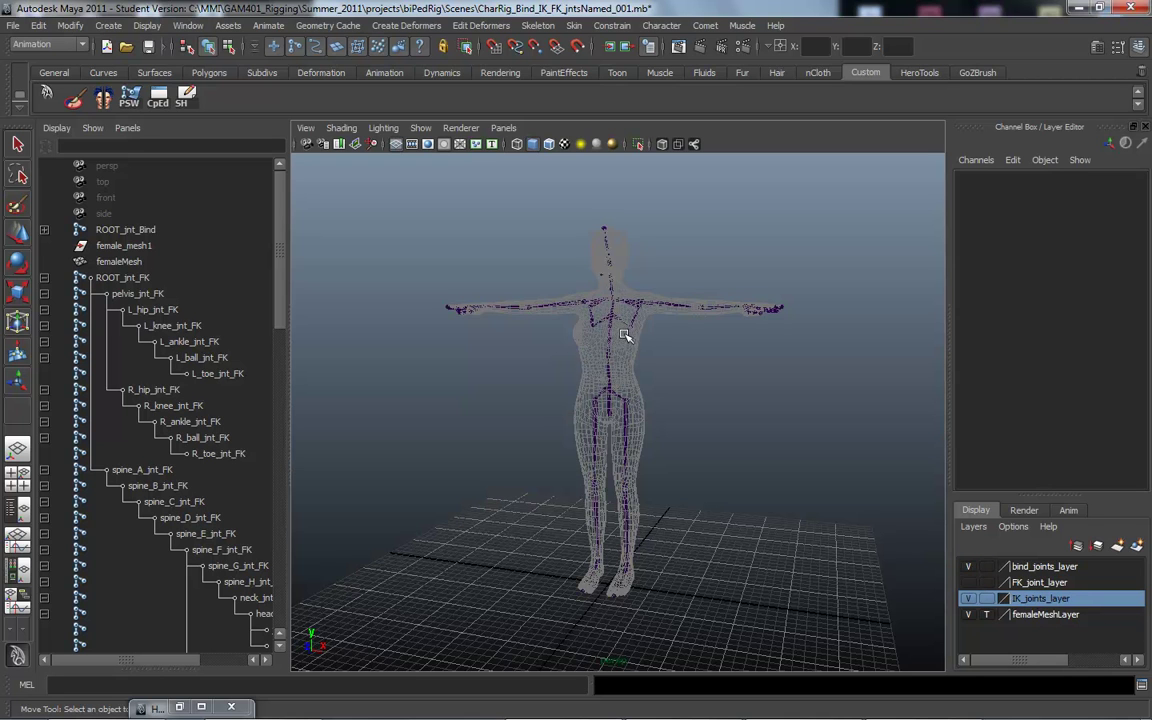
pyautogui.click(969, 566)
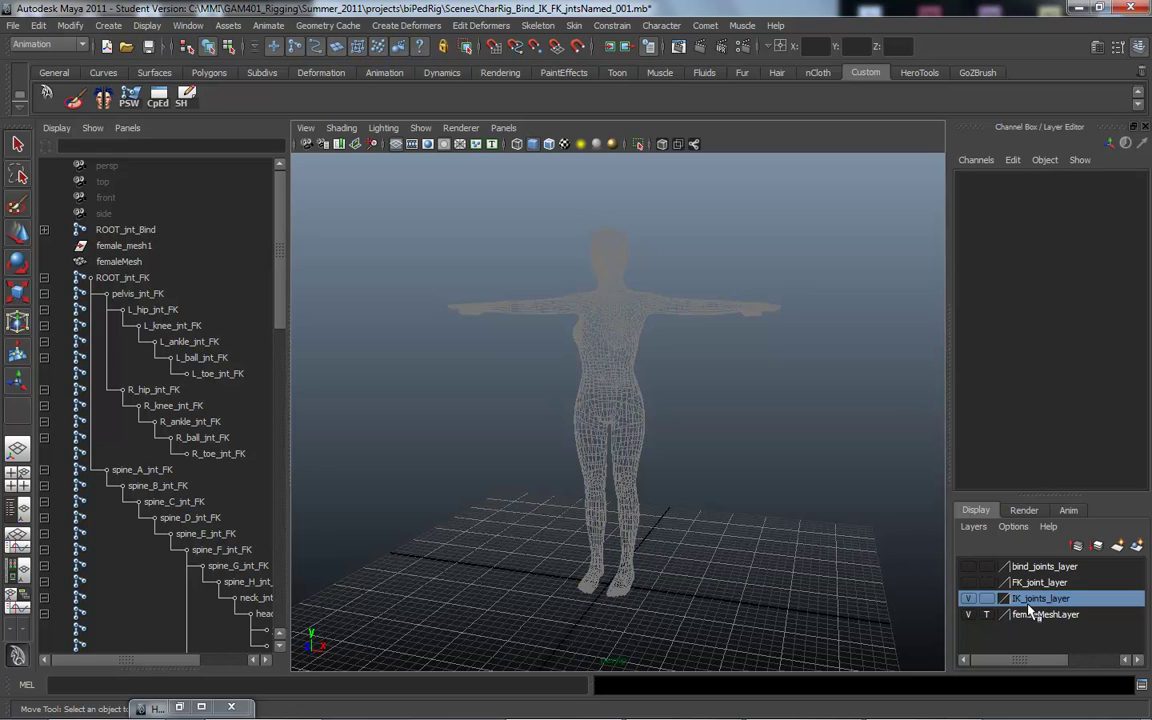
# Select all the objects belonging to IK_joints_layer.
pyautogui.rightClick(970, 598)
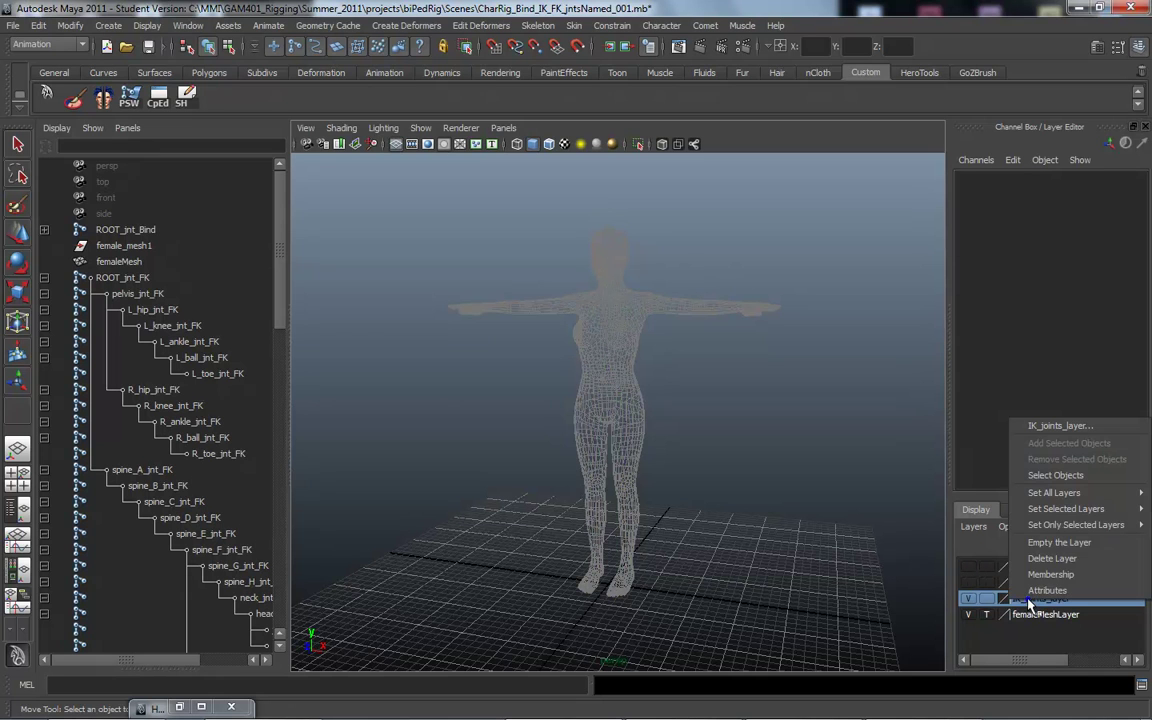
pyautogui.click(1052, 476)
pyautogui.keyDown('alt'); pyautogui.moveTo(678, 374); pyautogui.dragTo(657, 318); pyautogui.keyUp('alt')
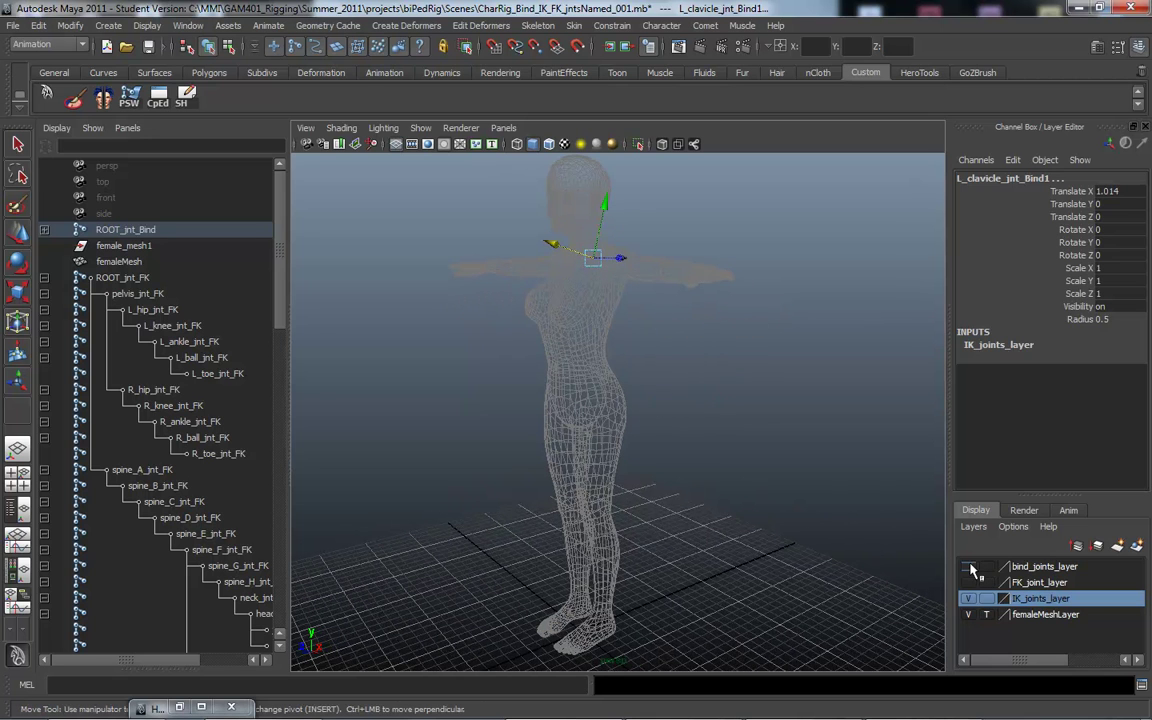
# Unparent the selected duplicate hip and clavicle chains from the bind hierarchy in the Hypergraph Hierarchy and frame them.
pyautogui.click(179, 708)
pyautogui.keyDown('alt'); pyautogui.moveTo(568, 672); pyautogui.dragTo(681, 463, button='middle'); pyautogui.keyUp('alt')
pyautogui.keyDown('alt'); pyautogui.moveTo(683, 459); pyautogui.dragTo(406, 445, button='right'); pyautogui.keyUp('alt')
pyautogui.keyDown('alt'); pyautogui.moveTo(431, 504); pyautogui.dragTo(420, 212, button='middle'); pyautogui.keyUp('alt')
pyautogui.keyDown('alt'); pyautogui.moveTo(540, 618); pyautogui.dragTo(478, 69, button='middle'); pyautogui.keyUp('alt')
pyautogui.moveTo(686, 530)
pyautogui.keyDown('alt'); pyautogui.mouseDown(button='middle')
pyautogui.moveTo(681, 208)
pyautogui.moveTo(700, 536)
pyautogui.mouseUp(button='middle'); pyautogui.keyUp('alt')
pyautogui.keyDown('alt'); pyautogui.moveTo(702, 537); pyautogui.dragTo(260, 340, button='right'); pyautogui.keyUp('alt')
pyautogui.keyDown('alt'); pyautogui.moveTo(593, 208); pyautogui.dragTo(618, 508, button='middle'); pyautogui.keyUp('alt')
pyautogui.keyDown('alt'); pyautogui.moveTo(618, 508); pyautogui.dragTo(1150, 570, button='right'); pyautogui.keyUp('alt')
pyautogui.keyDown('alt'); pyautogui.moveTo(573, 384); pyautogui.dragTo(465, 420, button='middle'); pyautogui.keyUp('alt')
pyautogui.keyDown('alt'); pyautogui.moveTo(465, 420); pyautogui.dragTo(587, 382, button='right'); pyautogui.keyUp('alt')
pyautogui.keyDown('alt'); pyautogui.moveTo(587, 382); pyautogui.dragTo(461, 404, button='middle'); pyautogui.keyUp('alt')
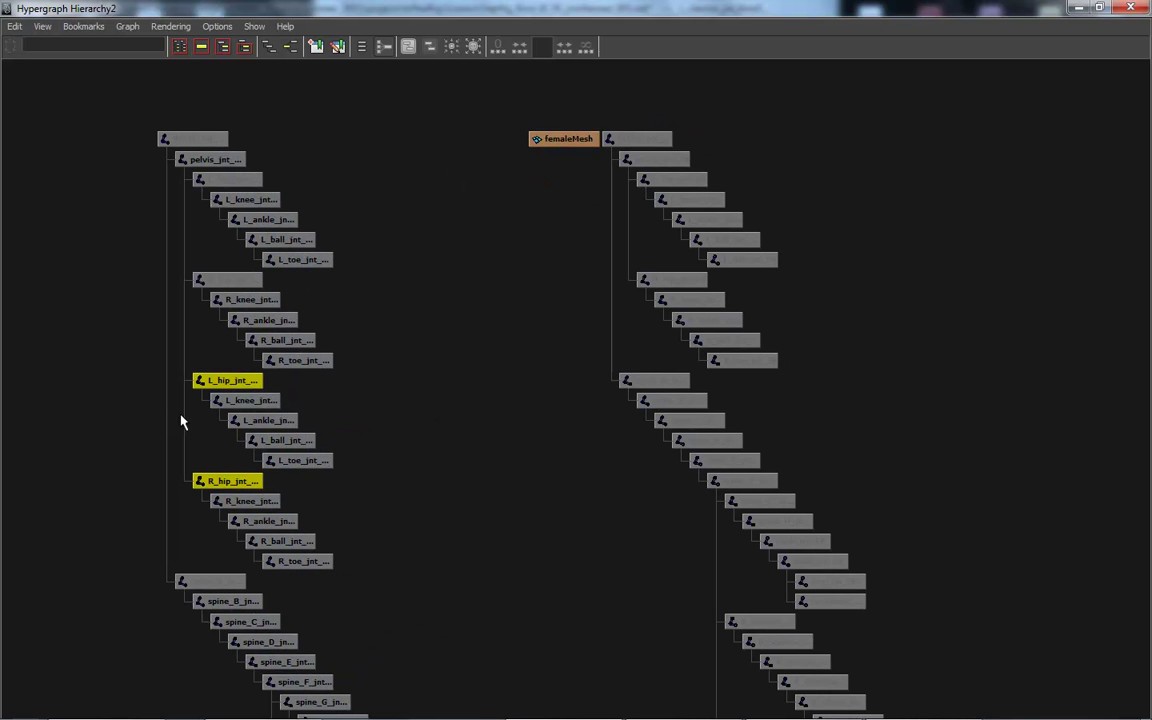
pyautogui.moveTo(235, 380); pyautogui.dragTo(236, 384, button='middle')
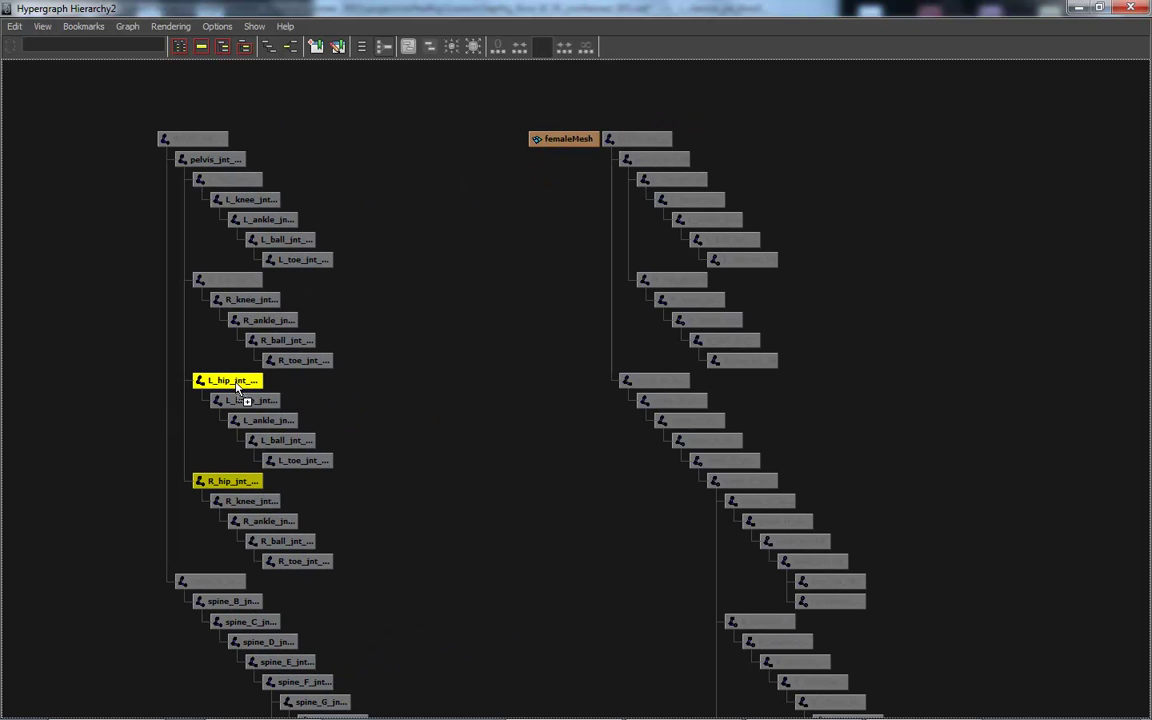
pyautogui.moveTo(988, 160); pyautogui.dragTo(992, 160, button='middle')
pyautogui.keyDown('alt'); pyautogui.moveTo(989, 320); pyautogui.dragTo(698, 267, button='right'); pyautogui.keyUp('alt')
pyautogui.press('f')
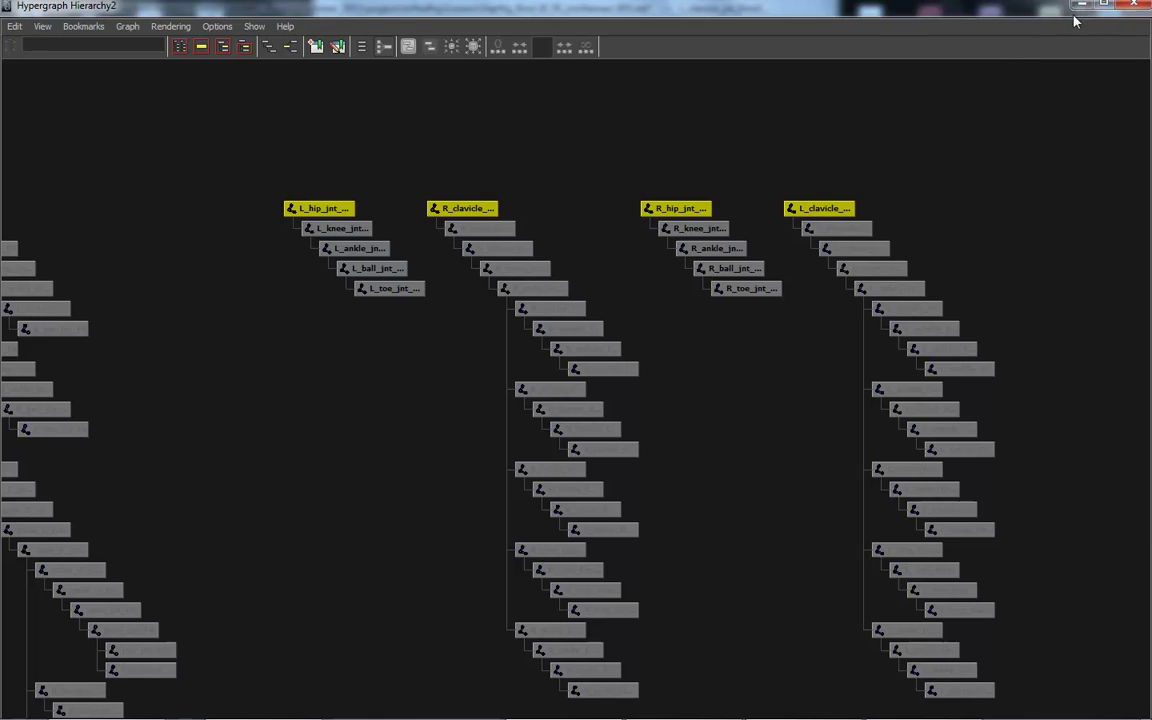
# Inspect the unparented hip and clavicle chains on the figure in the perspective view.
pyautogui.click(1103, 8)
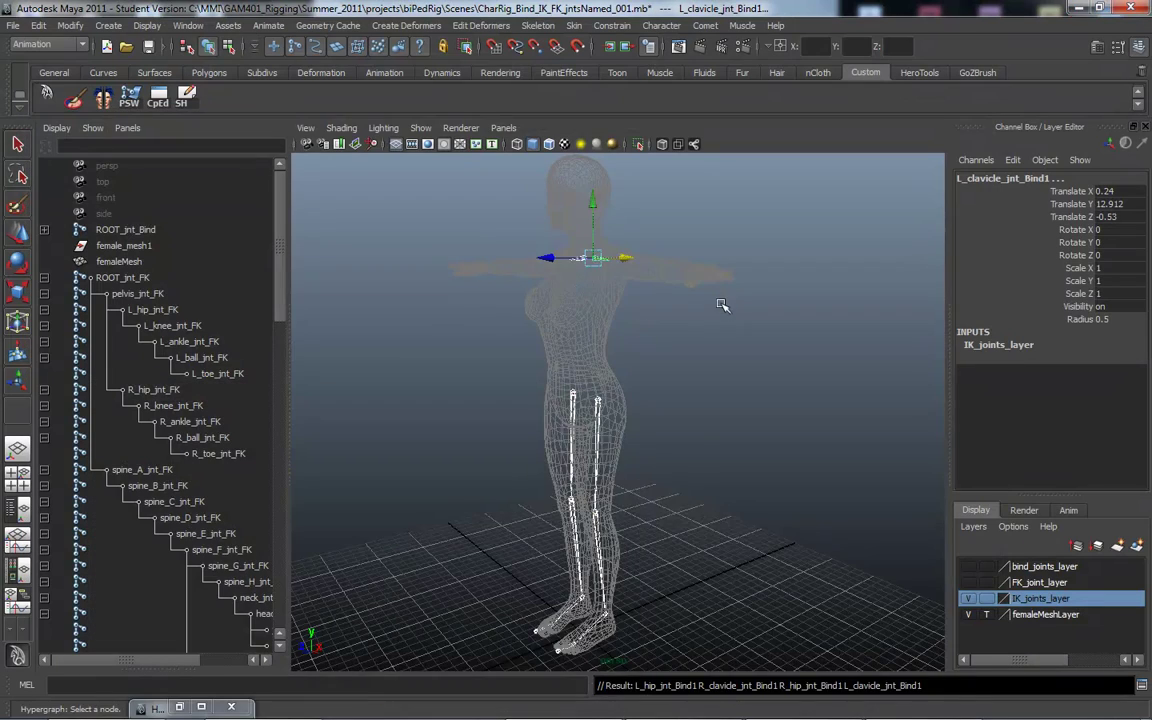
pyautogui.keyDown('alt'); pyautogui.moveTo(699, 453); pyautogui.dragTo(671, 472, button='middle'); pyautogui.keyUp('alt')
pyautogui.keyDown('alt'); pyautogui.moveTo(541, 390); pyautogui.dragTo(627, 407); pyautogui.keyUp('alt')
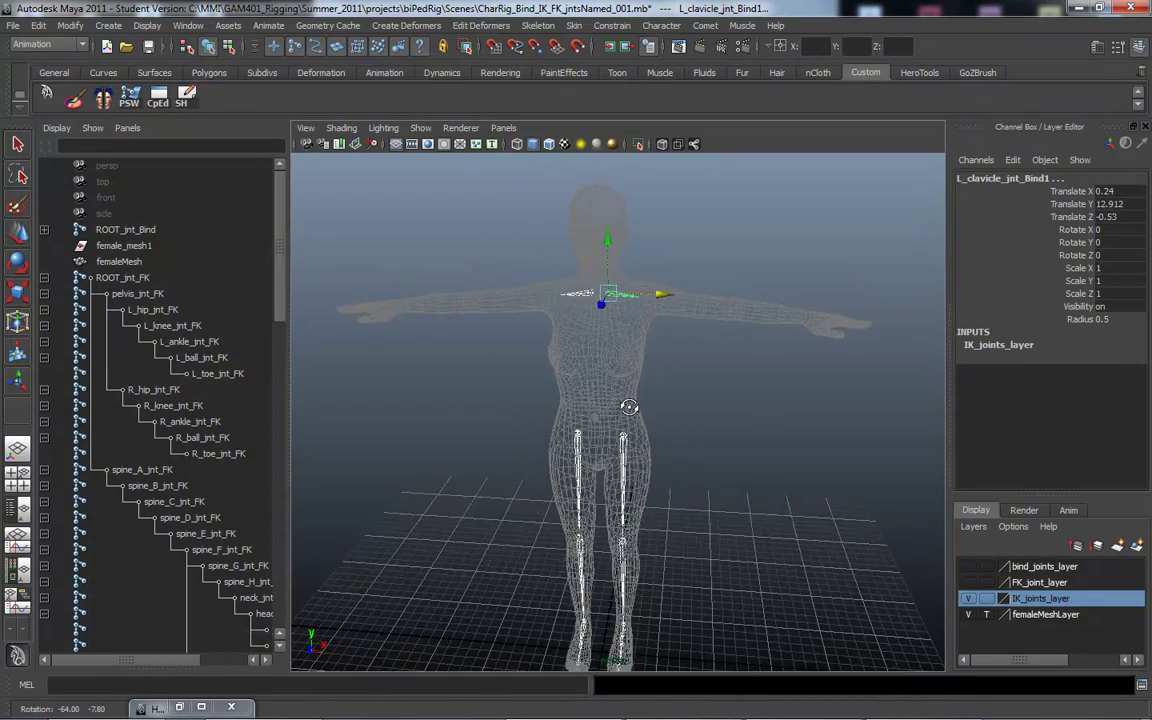
pyautogui.keyDown('alt'); pyautogui.moveTo(627, 407); pyautogui.dragTo(895, 444, button='right'); pyautogui.keyUp('alt')
pyautogui.keyDown('alt'); pyautogui.moveTo(654, 307); pyautogui.dragTo(680, 474, button='middle'); pyautogui.keyUp('alt')
pyautogui.keyDown('alt'); pyautogui.moveTo(663, 424); pyautogui.dragTo(545, 401, button='right'); pyautogui.keyUp('alt')
pyautogui.keyDown('alt'); pyautogui.moveTo(631, 377); pyautogui.dragTo(637, 295, button='middle'); pyautogui.keyUp('alt')
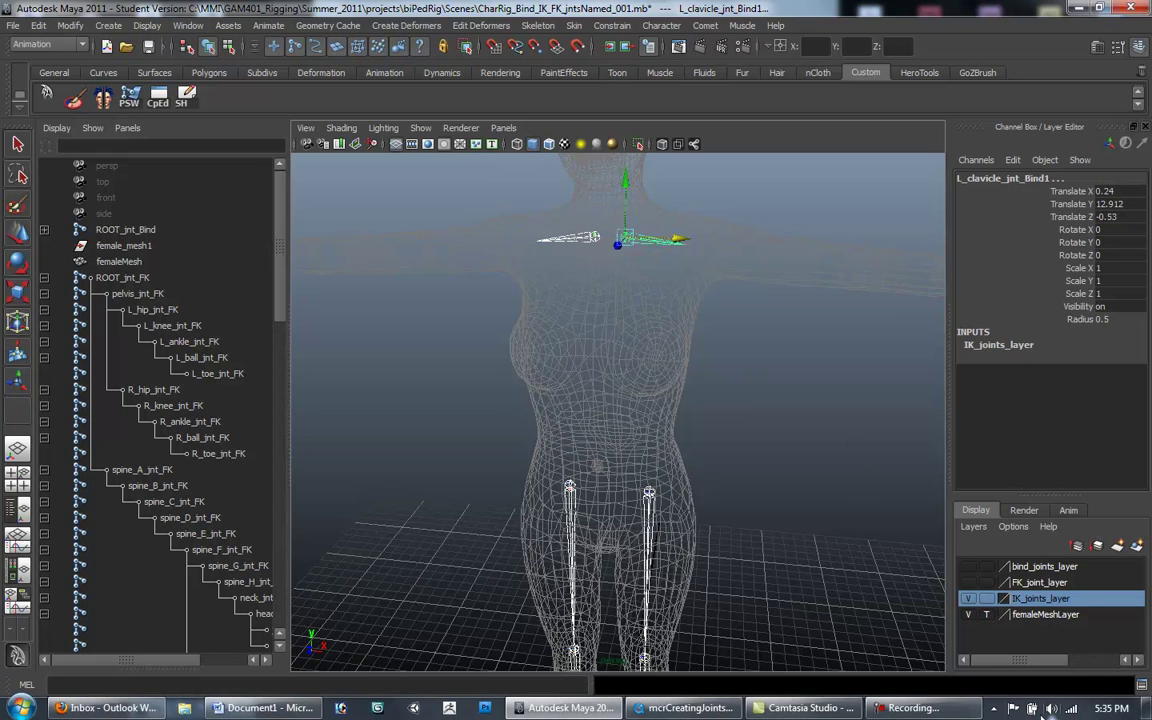
pyautogui.click(912, 708)
pyautogui.click(840, 584)
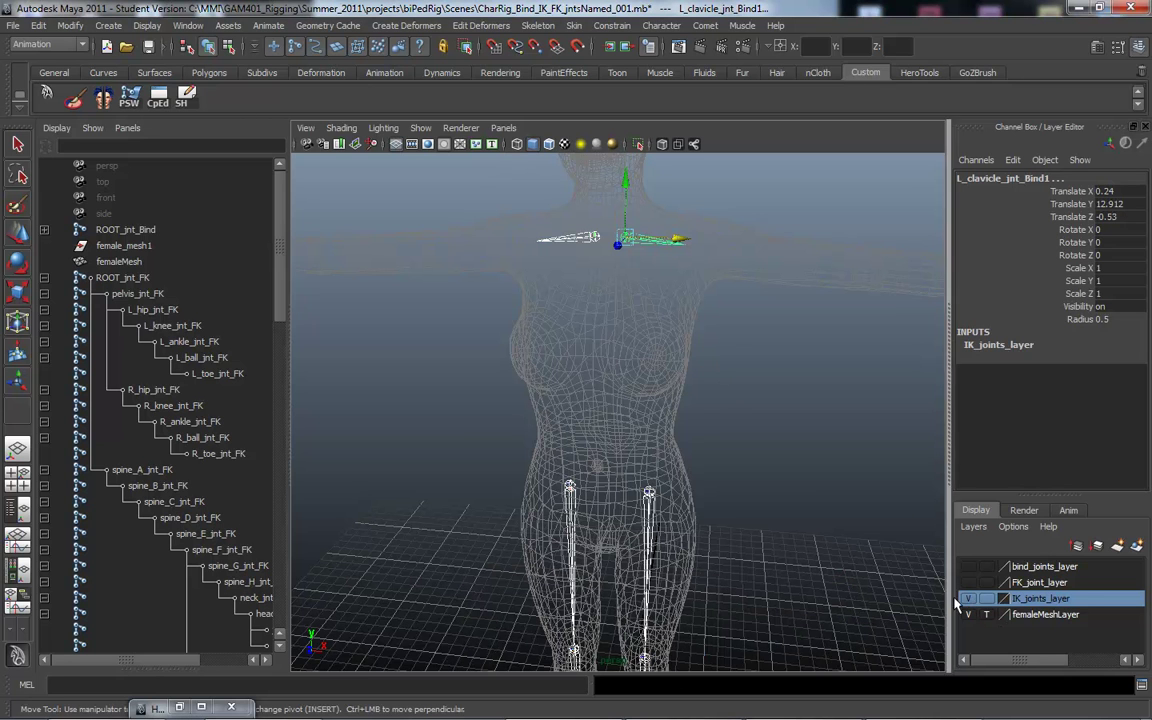
pyautogui.click(930, 706)
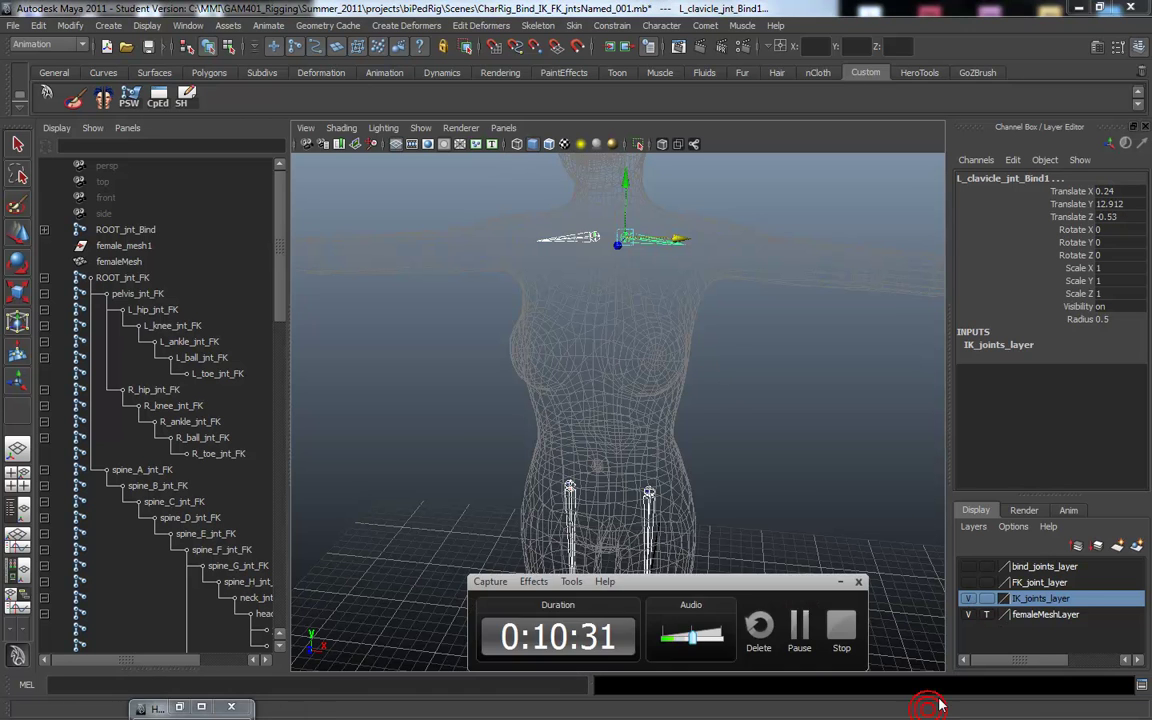
pyautogui.click(800, 630)
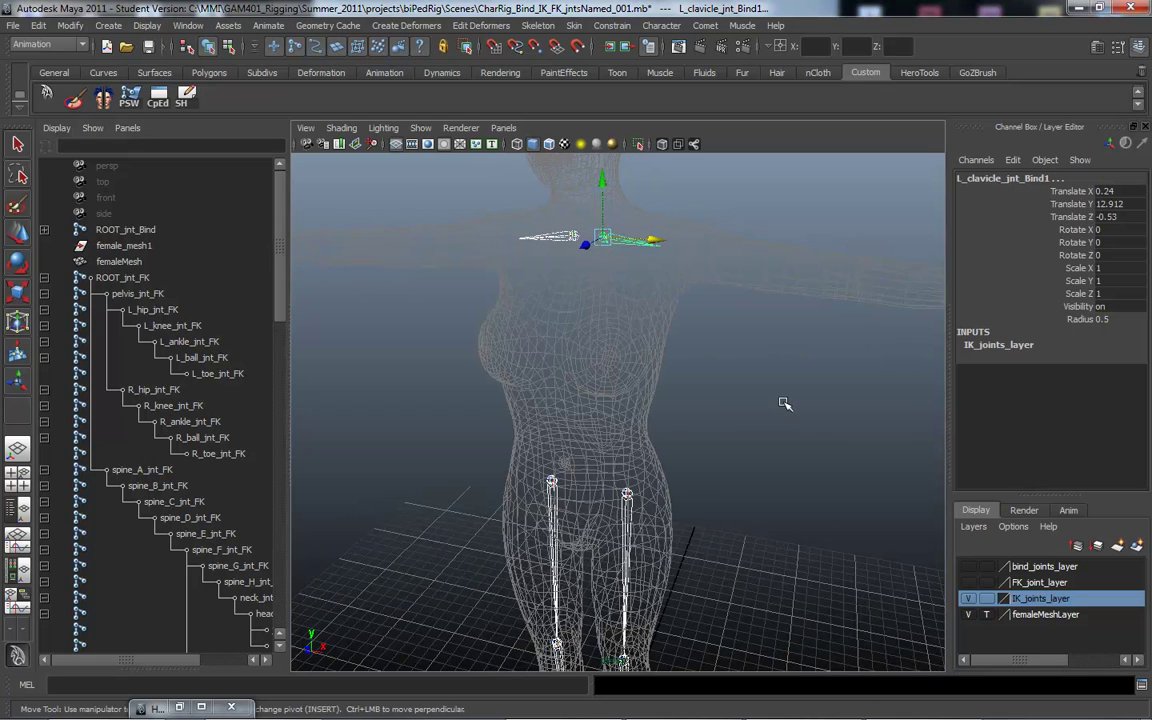
# Select the full joint hierarchies under the unparented hip and clavicle joints and add them to IK_joints_layer.
pyautogui.keyDown('alt'); pyautogui.moveTo(701, 393); pyautogui.dragTo(725, 359); pyautogui.keyUp('alt')
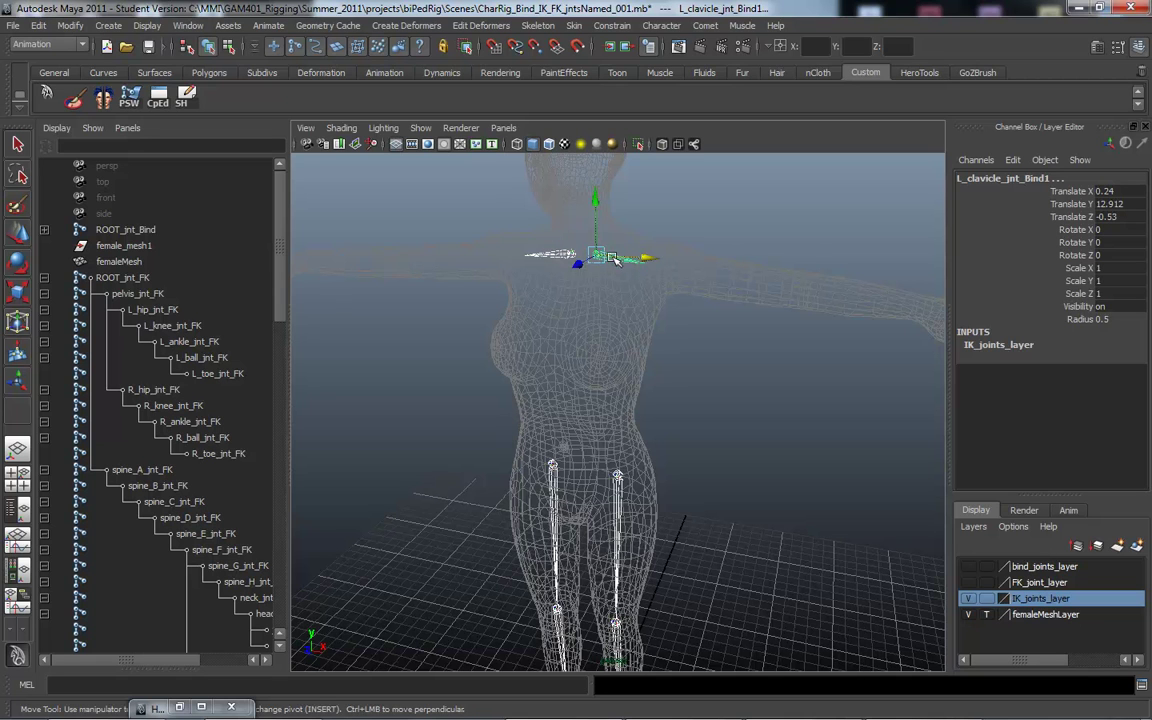
pyautogui.click(180, 708)
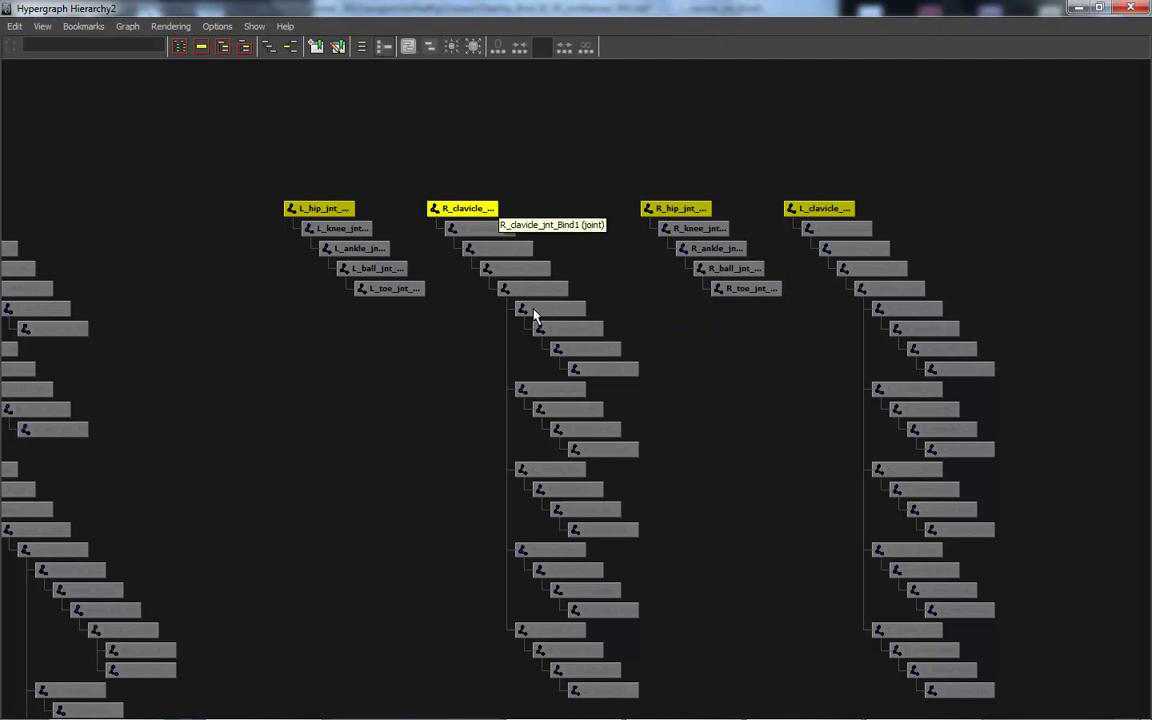
pyautogui.click(1079, 9)
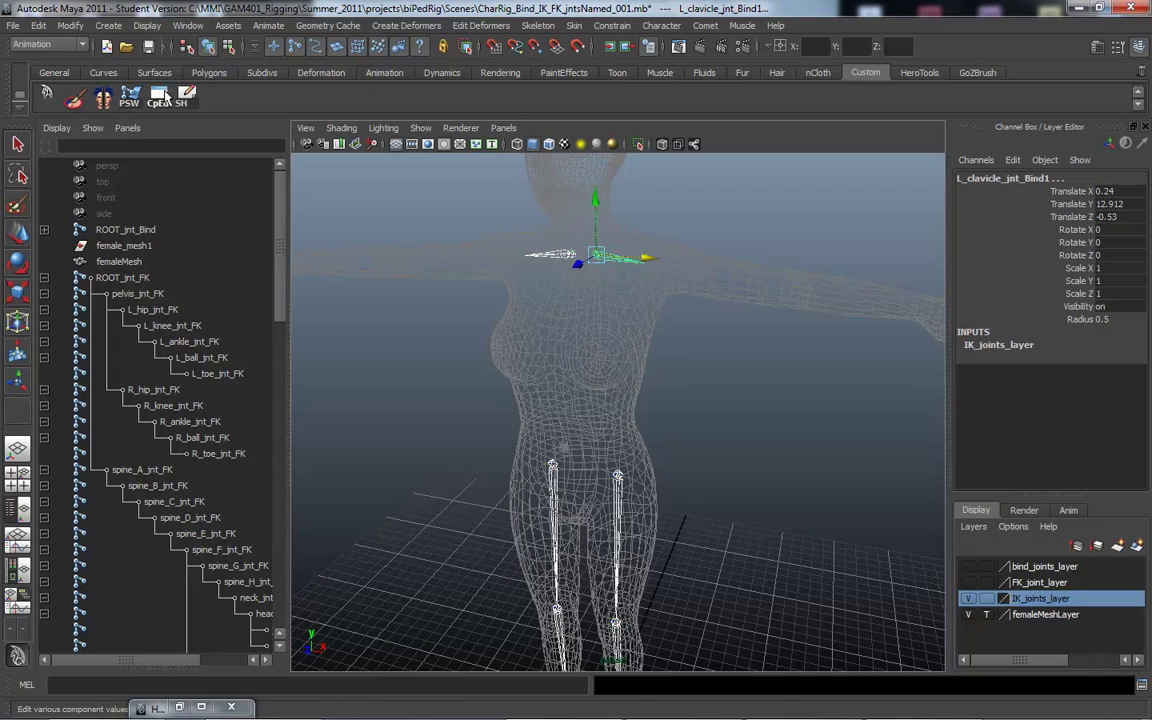
pyautogui.click(619, 273)
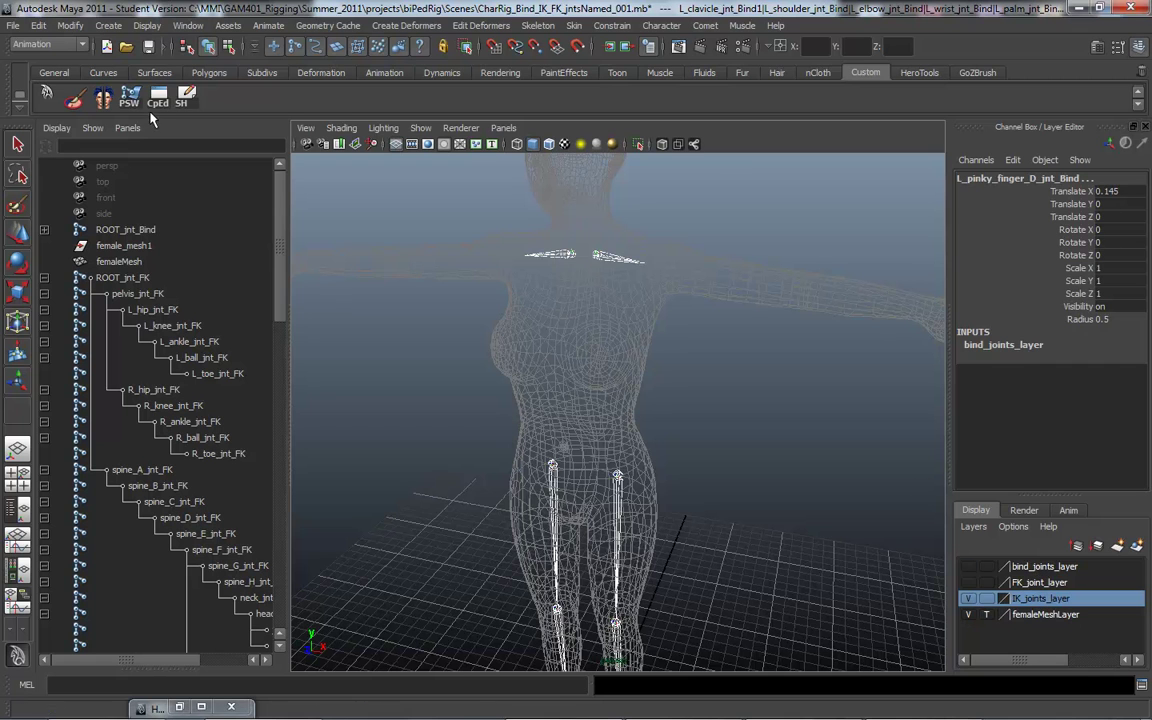
pyautogui.rightClick(1036, 603)
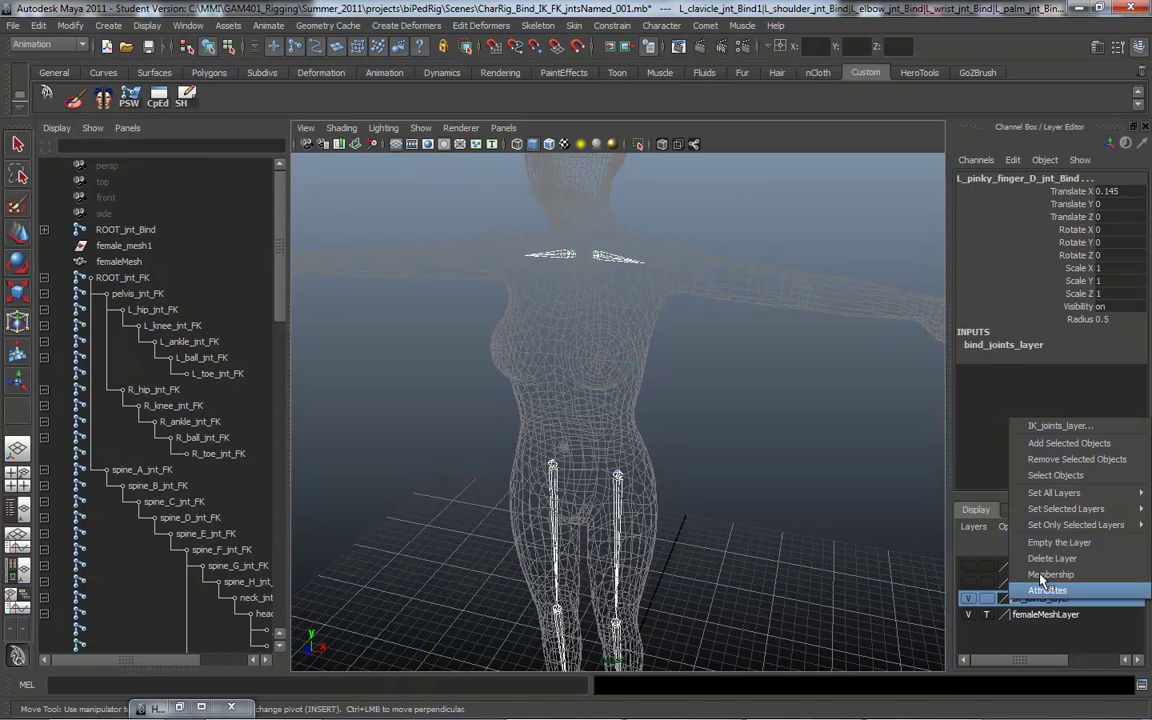
pyautogui.click(1043, 450)
# Examine the complete arm and leg chains of IK_joints_layer in the viewport and the Hypergraph Hierarchy, clearing the selection.
pyautogui.keyDown('alt'); pyautogui.moveTo(632, 442); pyautogui.dragTo(522, 398, button='right'); pyautogui.keyUp('alt')
pyautogui.keyDown('alt'); pyautogui.moveTo(555, 458); pyautogui.dragTo(563, 435); pyautogui.keyUp('alt')
pyautogui.keyDown('alt'); pyautogui.moveTo(563, 435); pyautogui.dragTo(535, 393, button='middle'); pyautogui.keyUp('alt')
pyautogui.keyDown('alt'); pyautogui.moveTo(535, 393); pyautogui.dragTo(578, 385, button='right'); pyautogui.keyUp('alt')
pyautogui.keyDown('alt'); pyautogui.moveTo(577, 385); pyautogui.dragTo(540, 419); pyautogui.keyUp('alt')
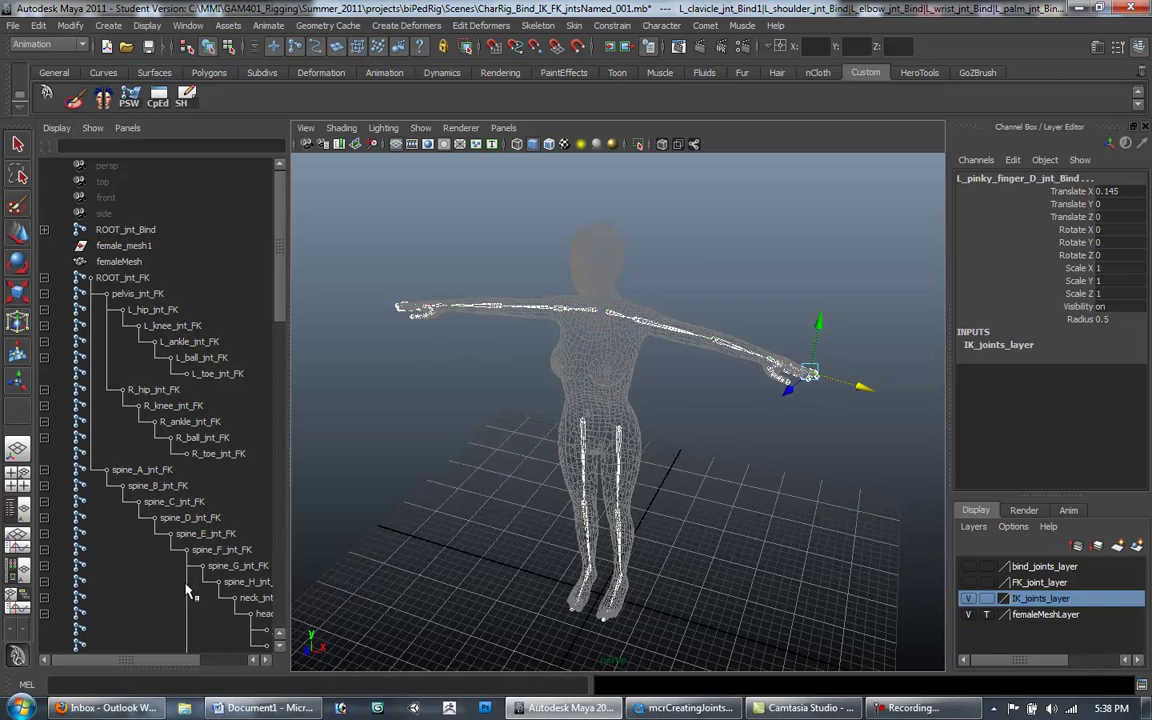
pyautogui.click(179, 705)
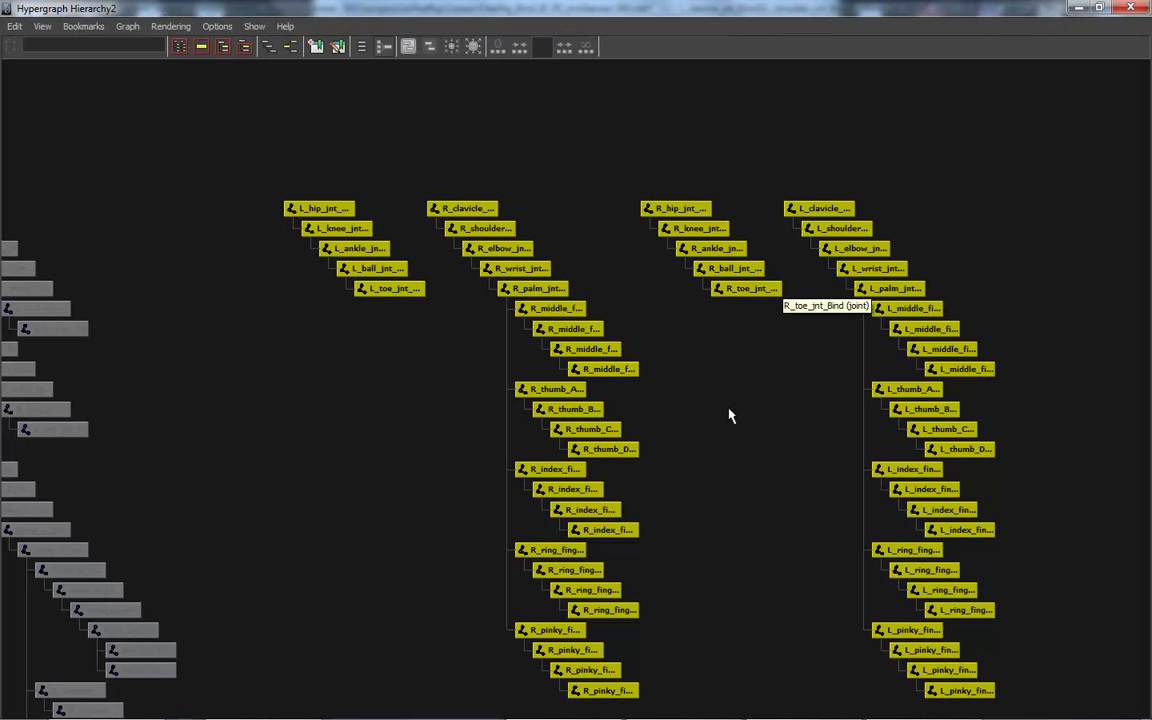
pyautogui.keyDown('alt'); pyautogui.moveTo(703, 378); pyautogui.dragTo(648, 275, button='middle'); pyautogui.keyUp('alt')
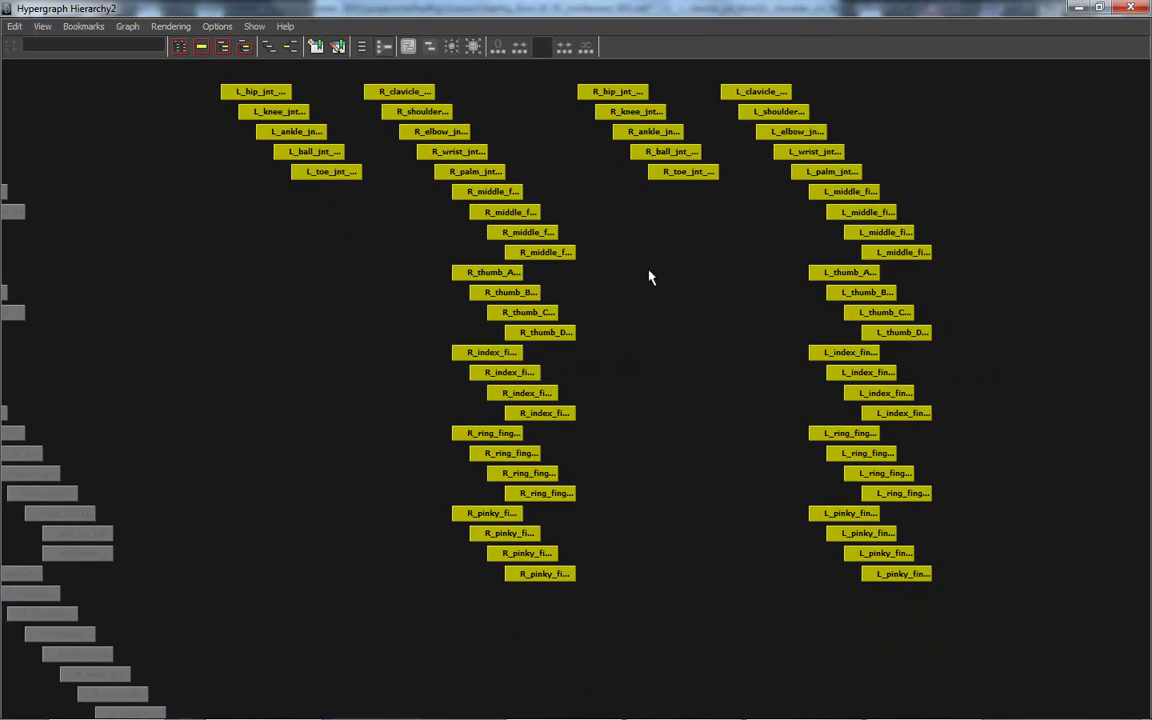
pyautogui.click(654, 307)
pyautogui.keyDown('alt'); pyautogui.moveTo(693, 338); pyautogui.dragTo(702, 450, button='middle'); pyautogui.keyUp('alt')
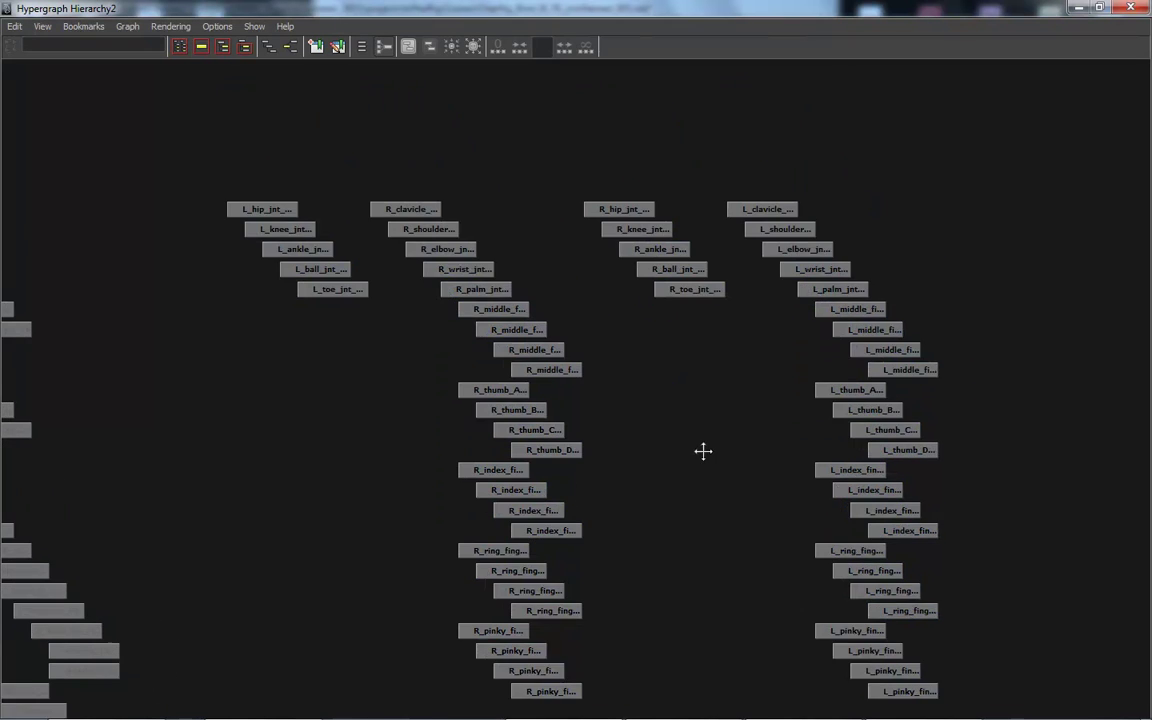
pyautogui.keyDown('alt'); pyautogui.moveTo(700, 446); pyautogui.dragTo(662, 436, button='right'); pyautogui.keyUp('alt')
pyautogui.keyDown('alt'); pyautogui.moveTo(611, 375); pyautogui.dragTo(602, 337, button='middle'); pyautogui.keyUp('alt')
pyautogui.keyDown('alt'); pyautogui.moveTo(375, 371); pyautogui.dragTo(768, 384, button='middle'); pyautogui.keyUp('alt')
pyautogui.keyDown('alt'); pyautogui.moveTo(758, 326); pyautogui.dragTo(476, 303, button='middle'); pyautogui.keyUp('alt')
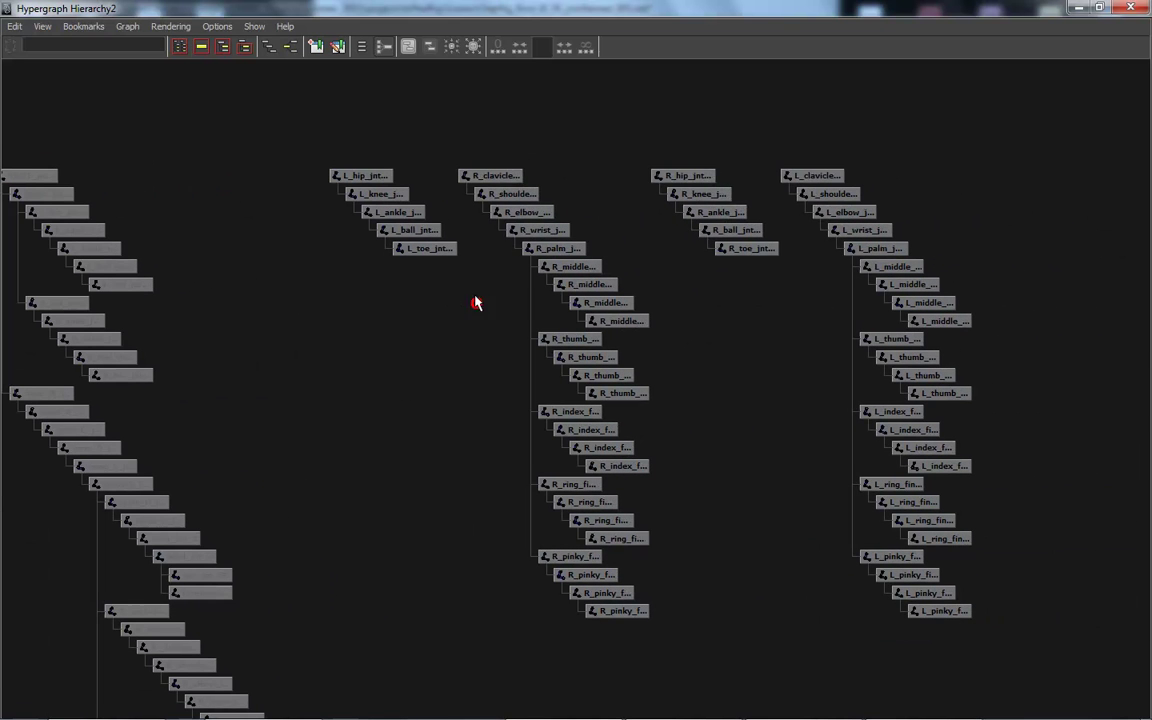
# Select both clavicle chains and both hip chains in the viewport together with their full joint hierarchies.
pyautogui.click(1078, 8)
pyautogui.keyDown('alt'); pyautogui.moveTo(618, 438); pyautogui.dragTo(550, 390); pyautogui.keyUp('alt')
pyautogui.keyDown('alt'); pyautogui.moveTo(496, 398); pyautogui.dragTo(586, 368, button='right'); pyautogui.keyUp('alt')
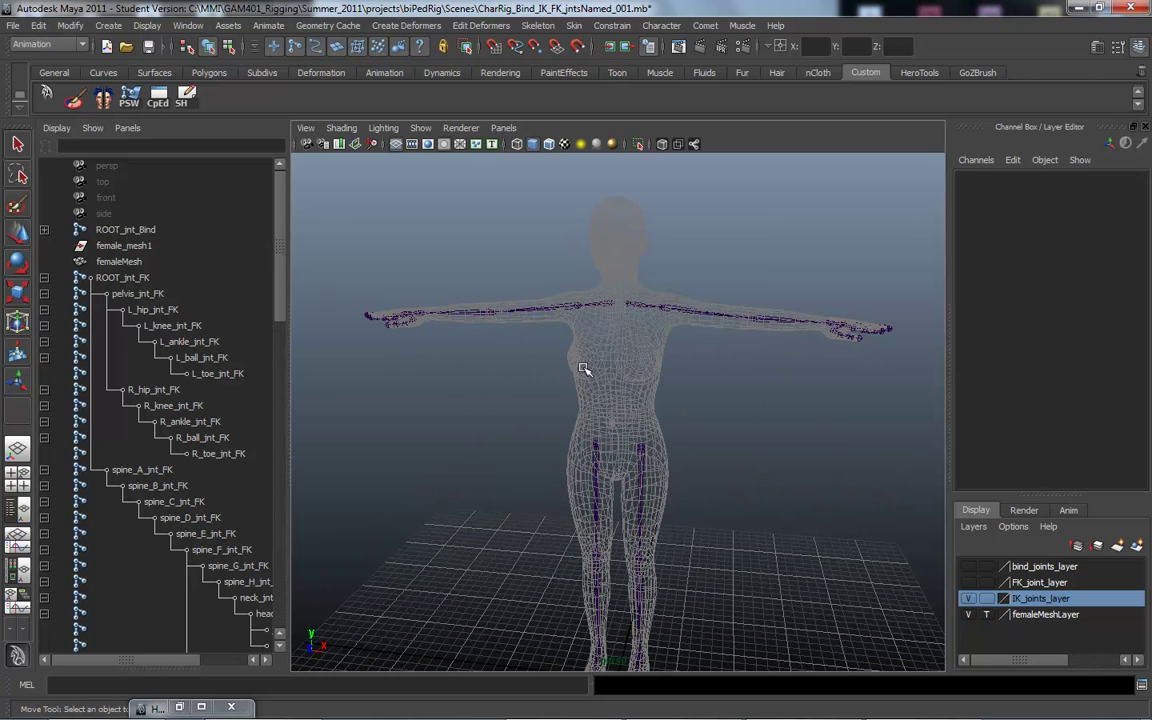
pyautogui.click(620, 304)
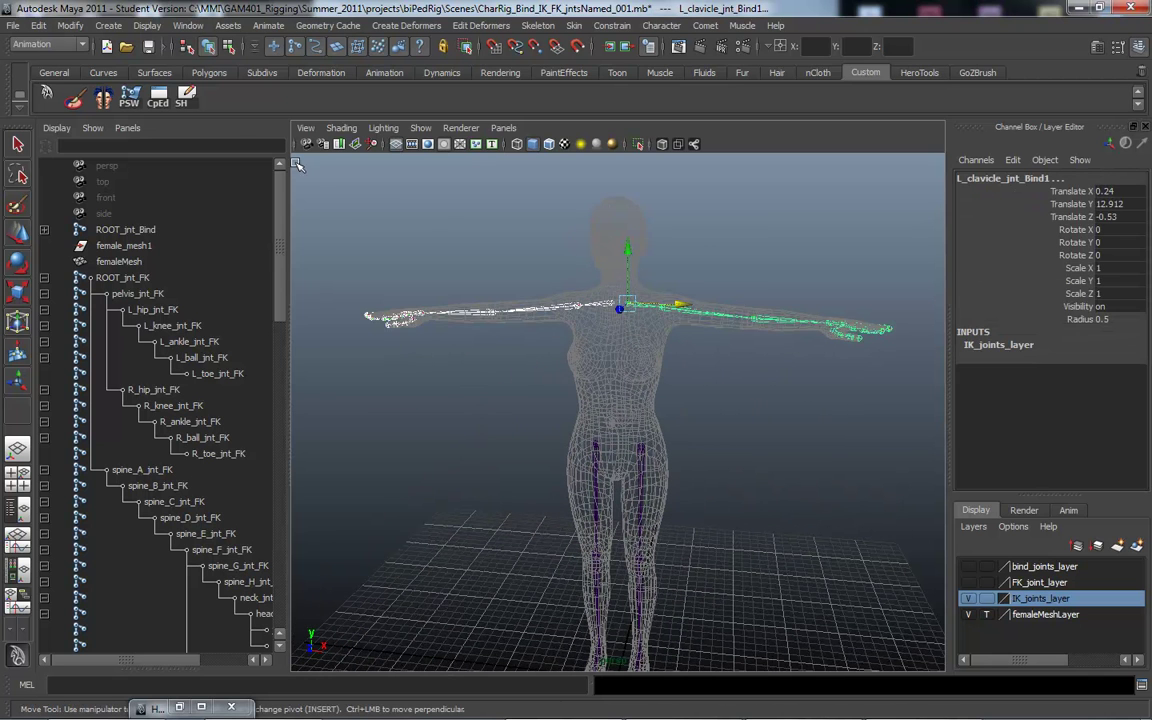
pyautogui.click(184, 100)
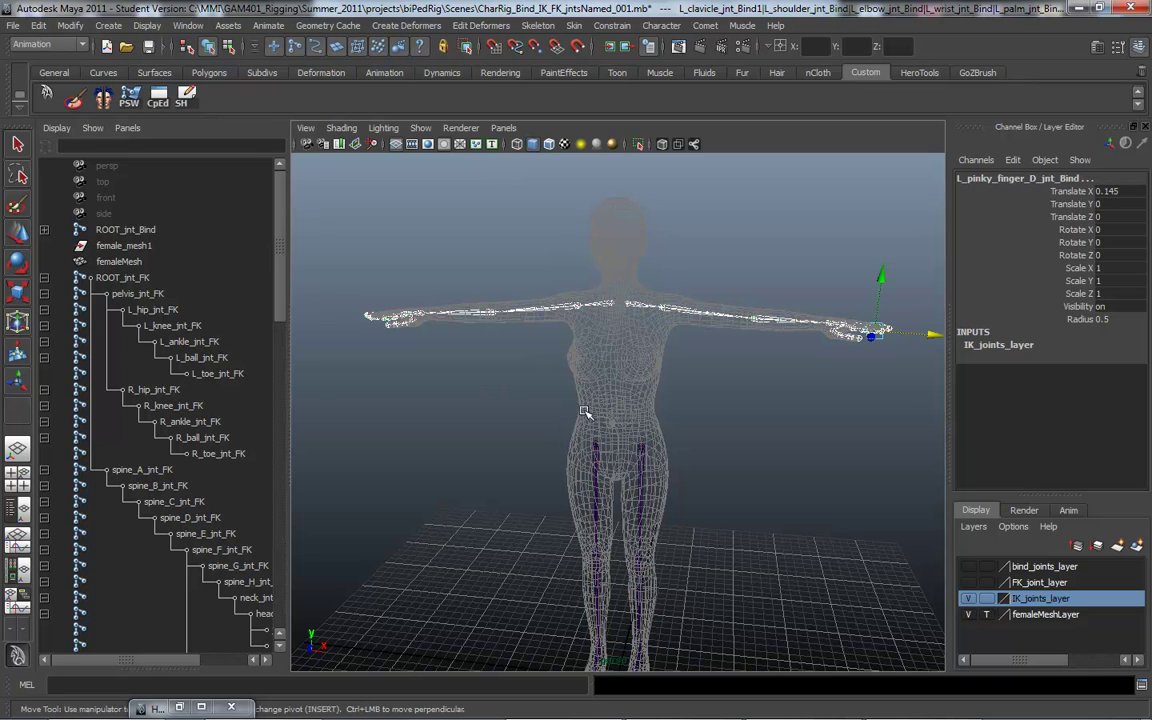
pyautogui.click(594, 445)
pyautogui.click(186, 101)
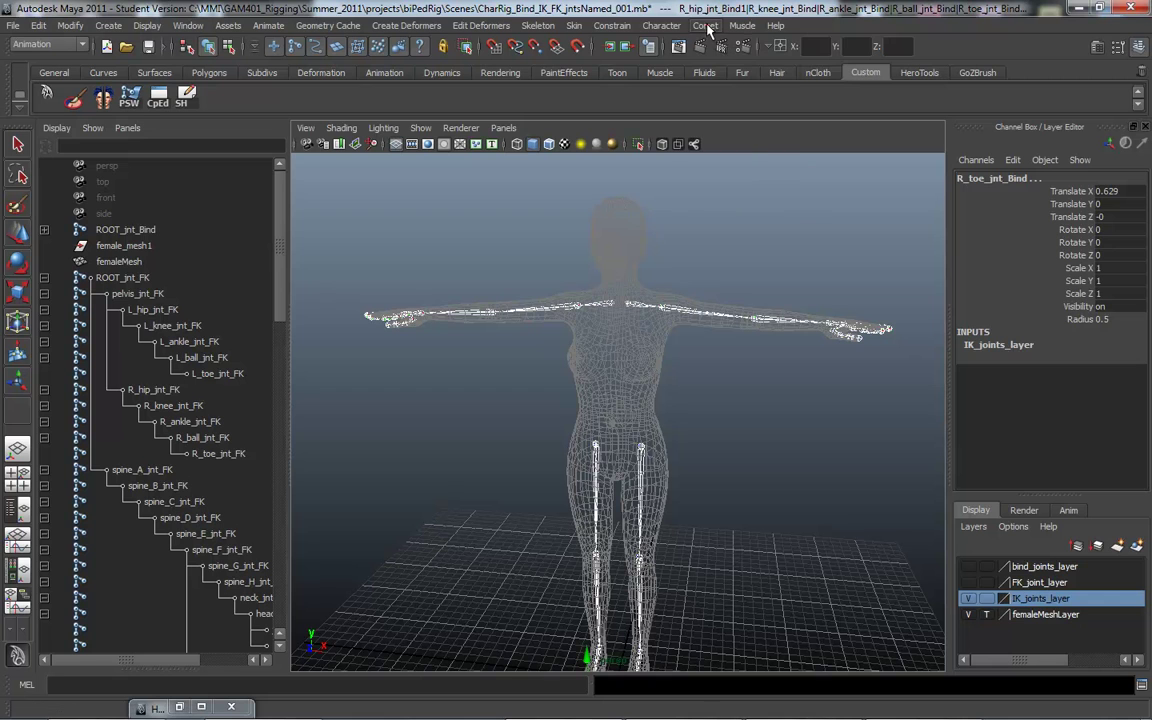
# Use cometRename to replace "Bind" with "IK" in the names of all selected arm and leg joints.
pyautogui.click(705, 25)
pyautogui.moveTo(745, 49)
pyautogui.click(840, 58)
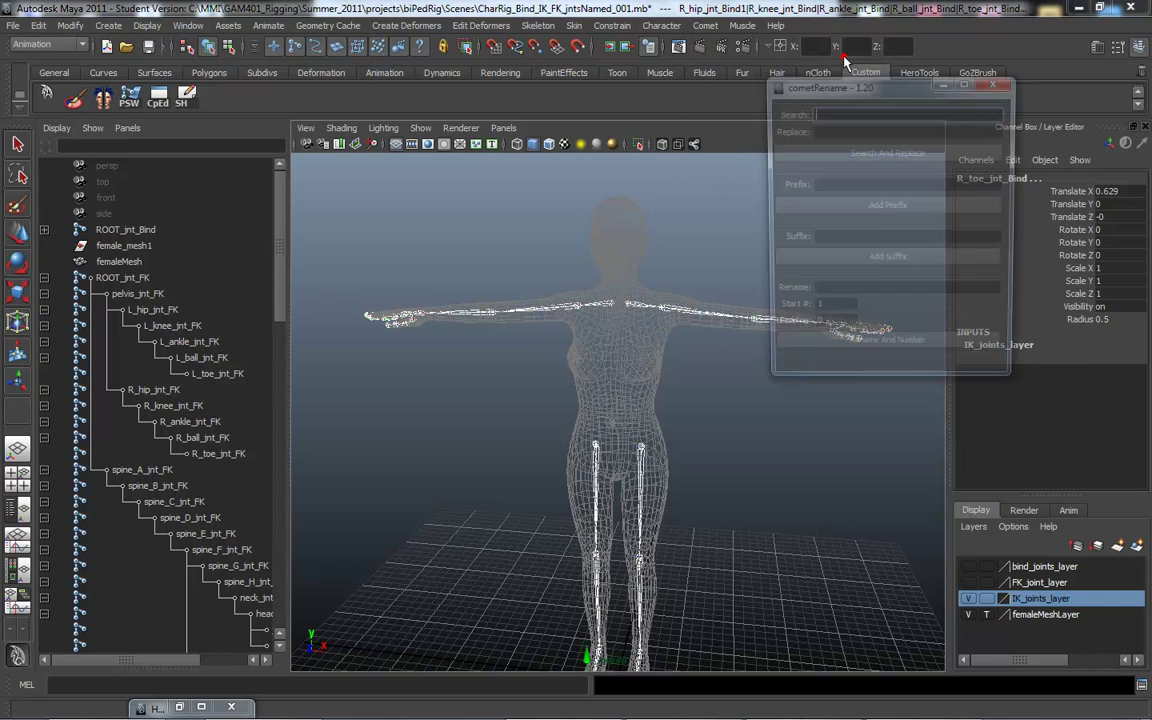
pyautogui.keyDown('alt'); pyautogui.moveTo(564, 442); pyautogui.dragTo(543, 334, button='middle'); pyautogui.keyUp('alt')
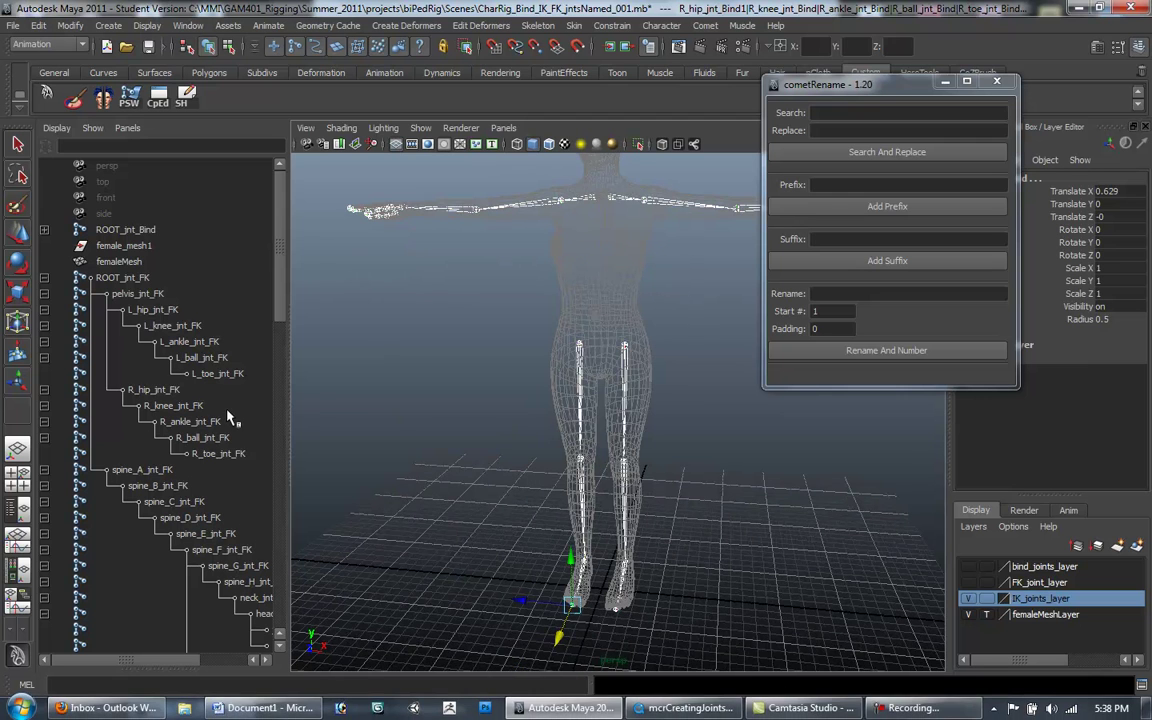
pyautogui.moveTo(284, 299); pyautogui.dragTo(296, 560)
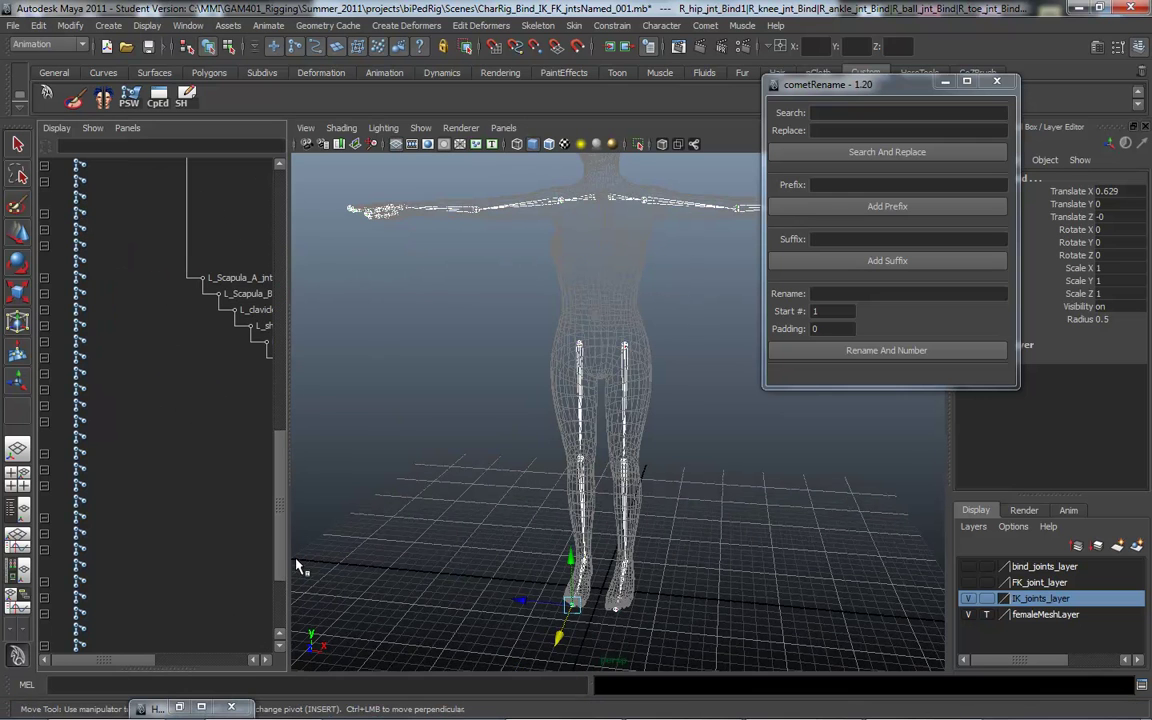
pyautogui.click(179, 707)
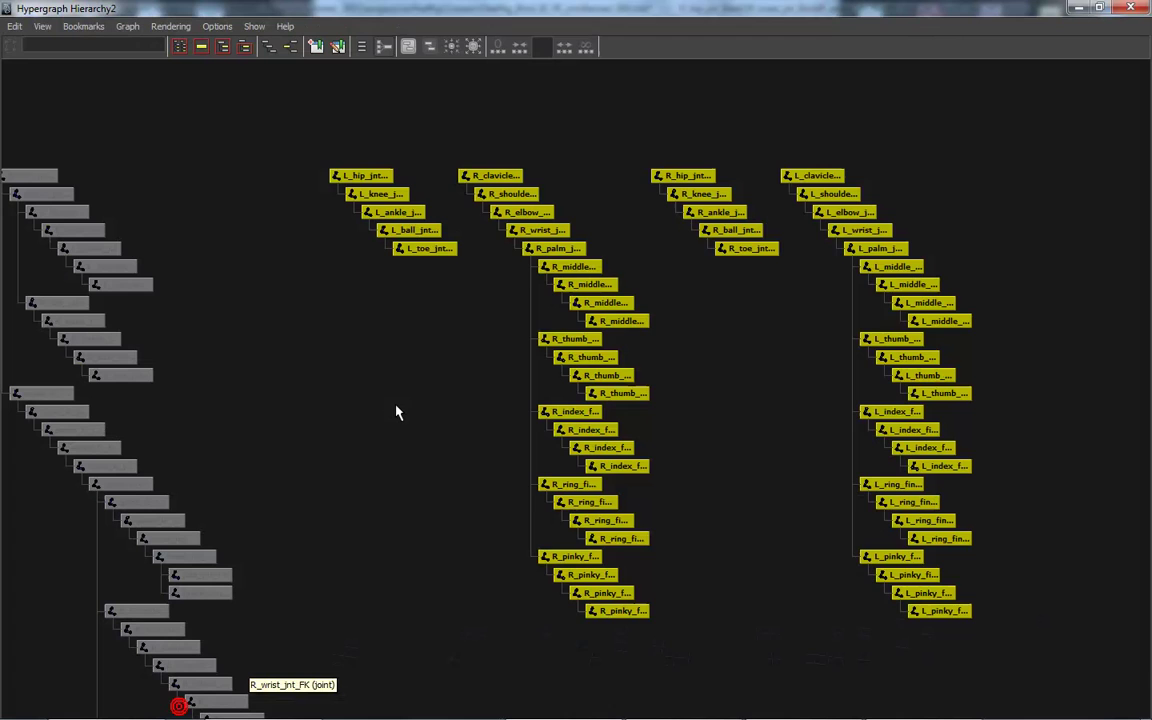
pyautogui.click(388, 194)
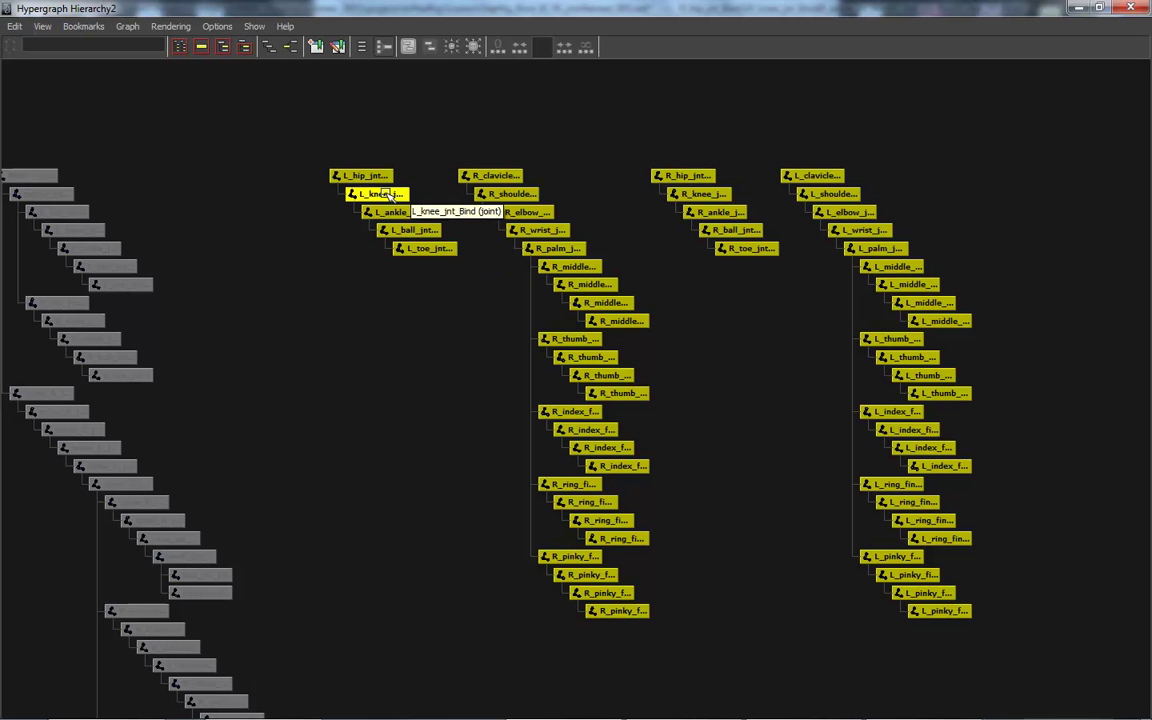
pyautogui.click(1078, 7)
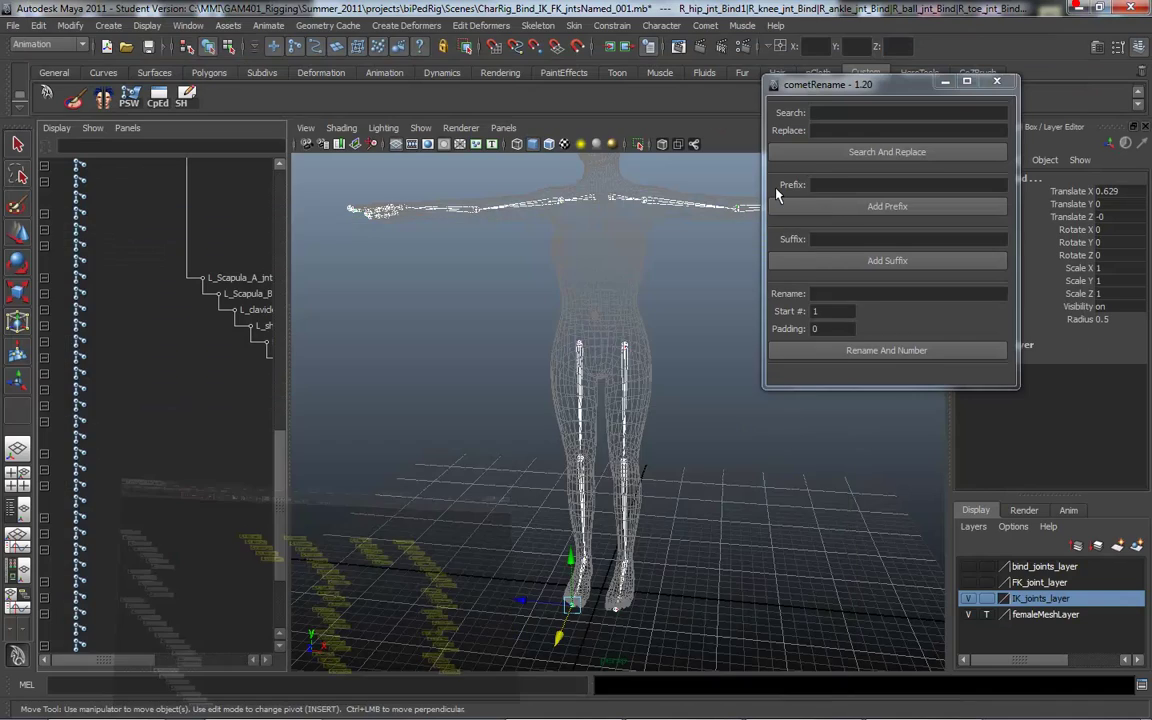
pyautogui.click(826, 114)
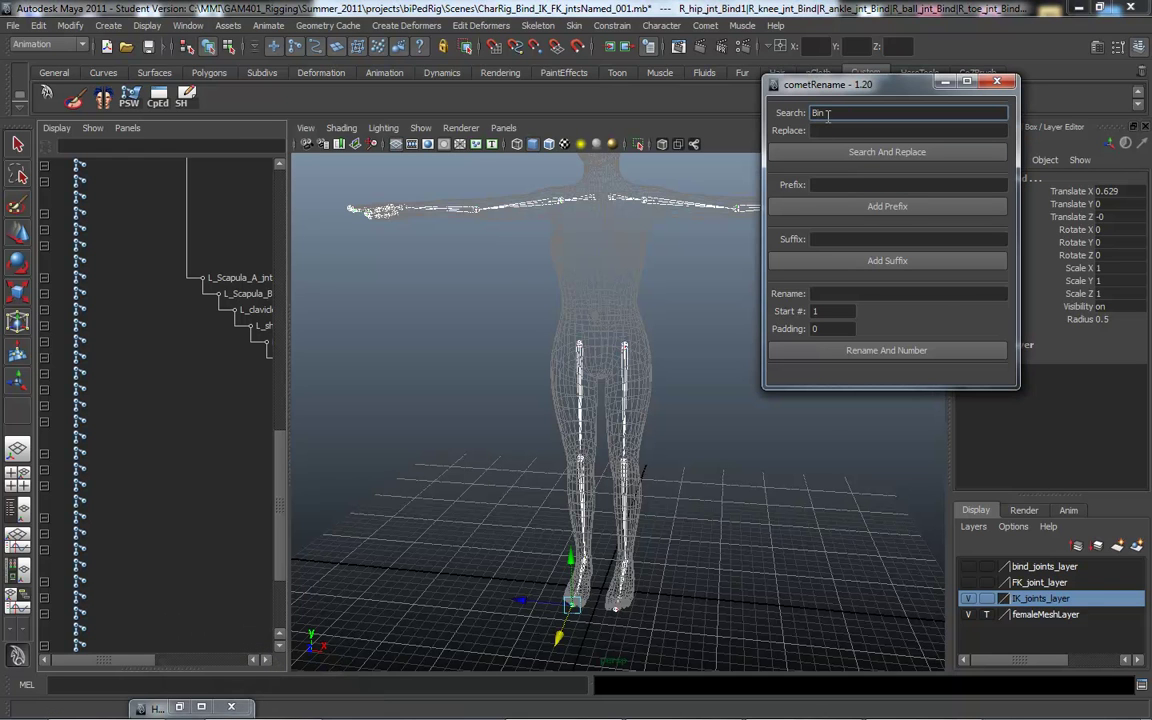
pyautogui.click(829, 128)
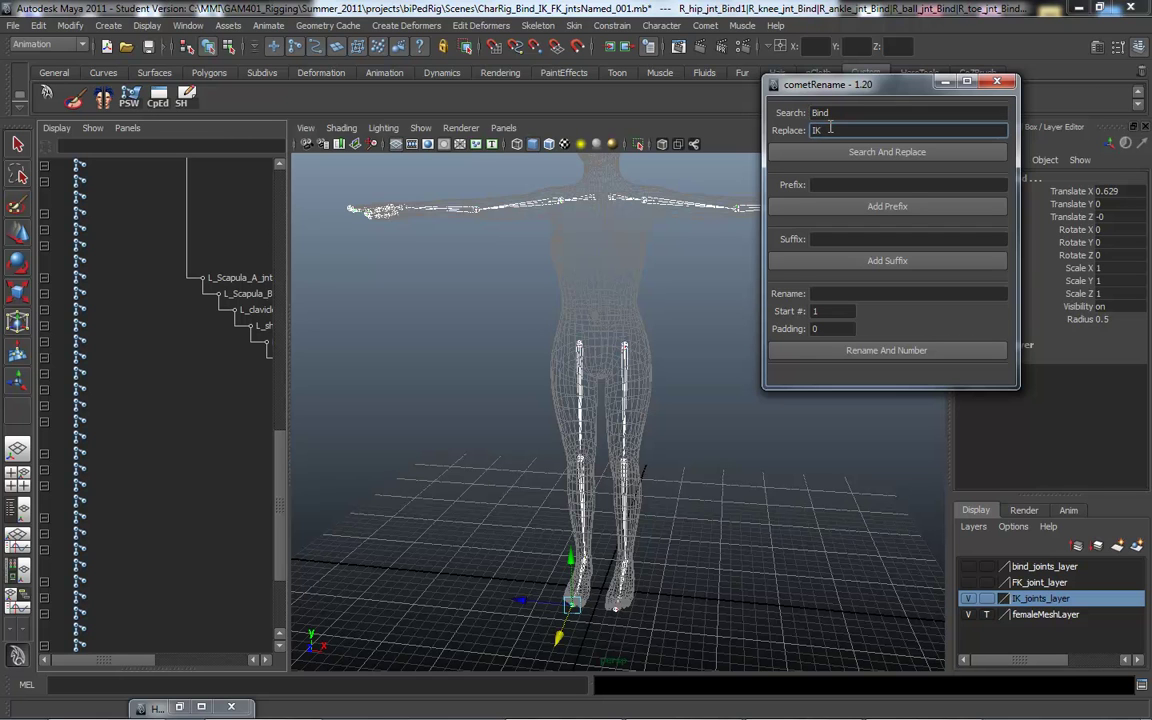
pyautogui.click(910, 152)
# Select the right clavicle joint of the IK arm and rename it R_clavicle_jnt_IK.
pyautogui.keyDown('alt'); pyautogui.moveTo(473, 280); pyautogui.dragTo(473, 350, button='middle'); pyautogui.keyUp('alt')
pyautogui.keyDown('alt'); pyautogui.moveTo(473, 350); pyautogui.dragTo(599, 291, button='right'); pyautogui.keyUp('alt')
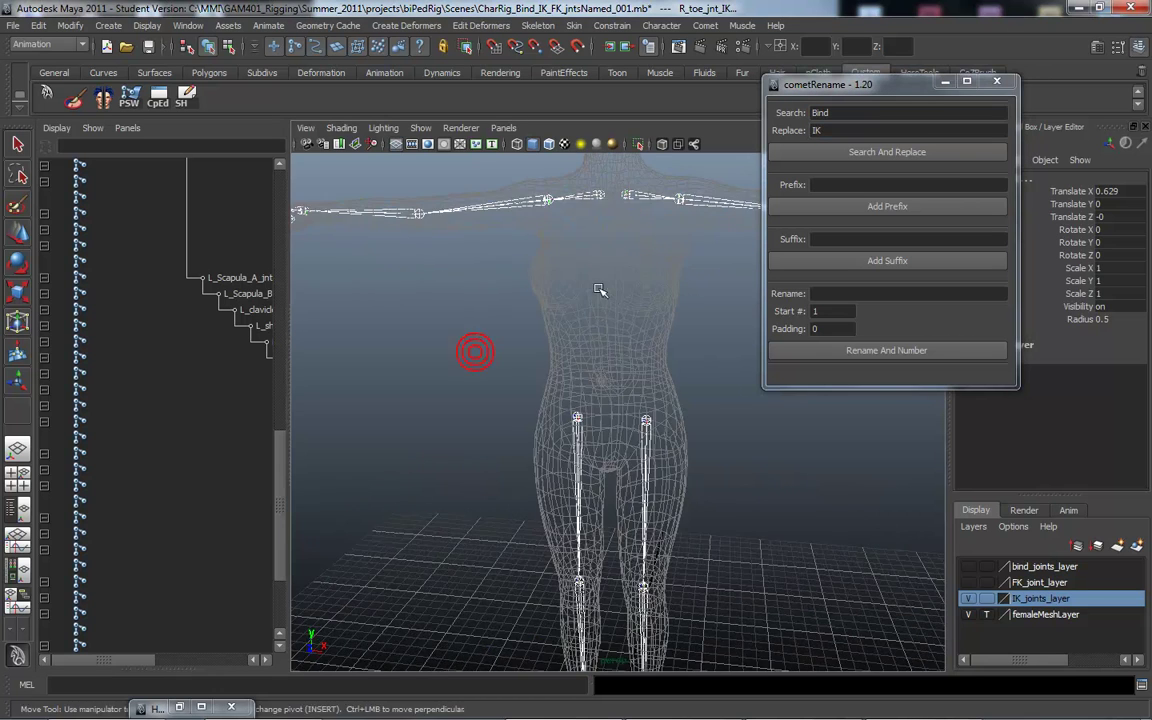
pyautogui.keyDown('alt'); pyautogui.moveTo(601, 216); pyautogui.dragTo(589, 298, button='middle'); pyautogui.keyUp('alt')
pyautogui.moveTo(572, 262); pyautogui.dragTo(588, 291)
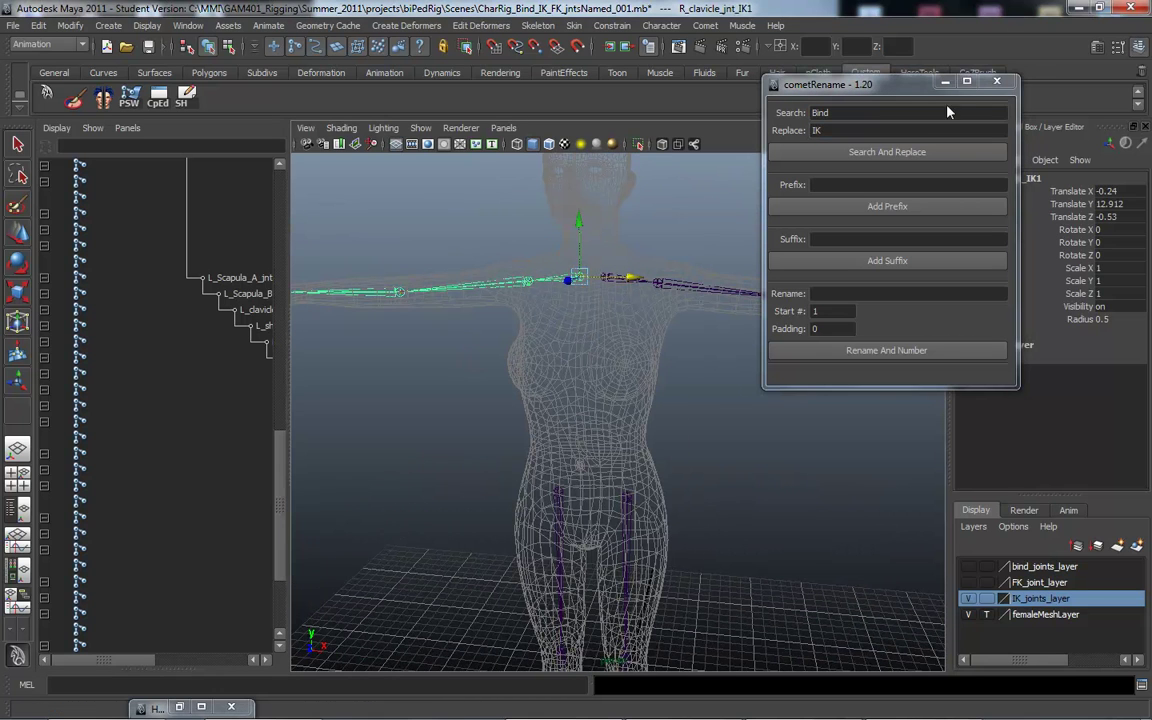
pyautogui.moveTo(926, 88); pyautogui.dragTo(907, 343)
pyautogui.click(1030, 180)
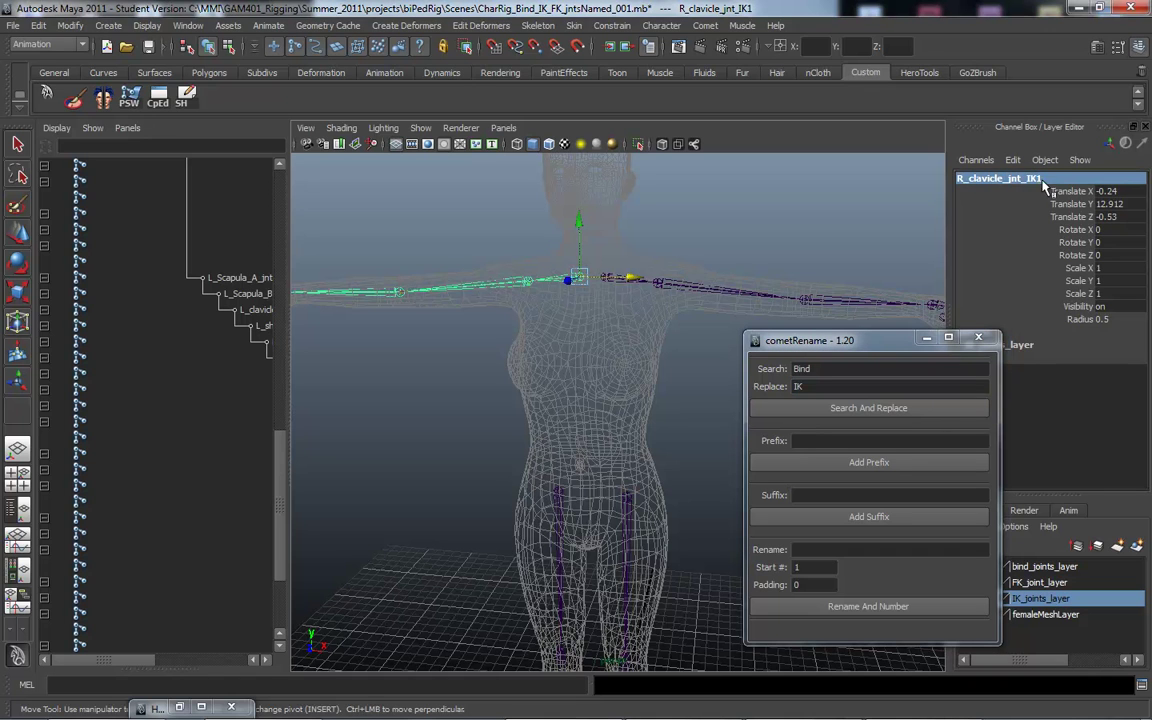
pyautogui.click(1052, 178)
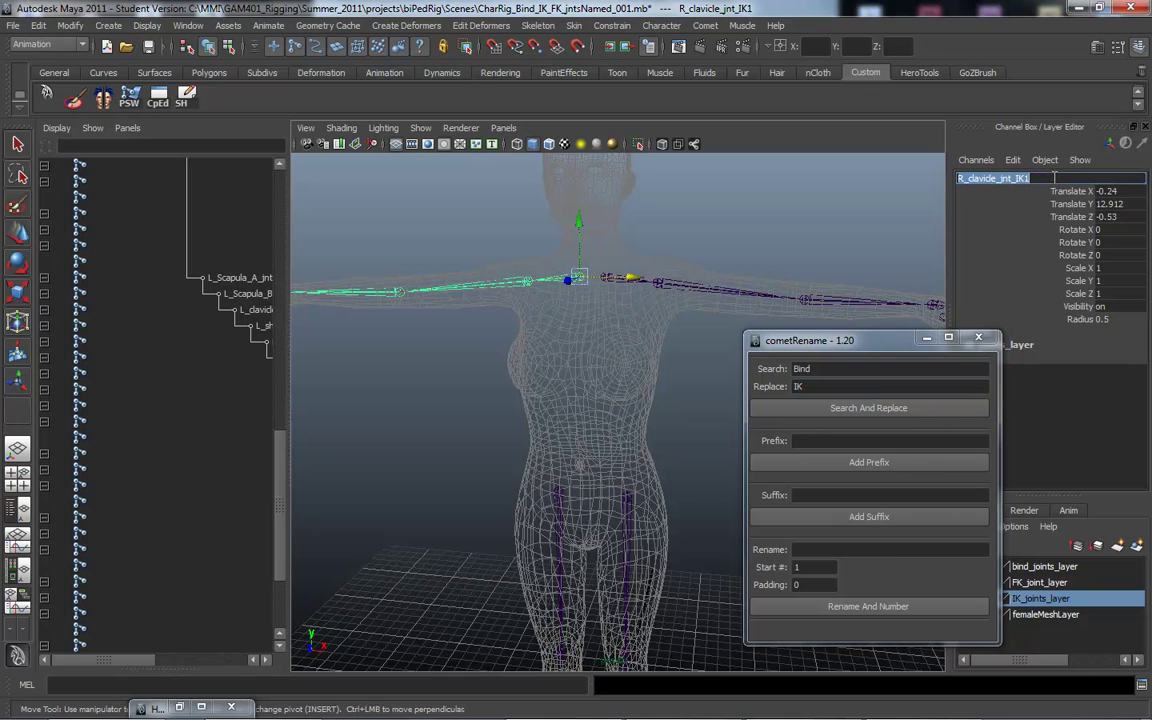
pyautogui.press('End')
pyautogui.press('BackSpace')
pyautogui.press('Return')
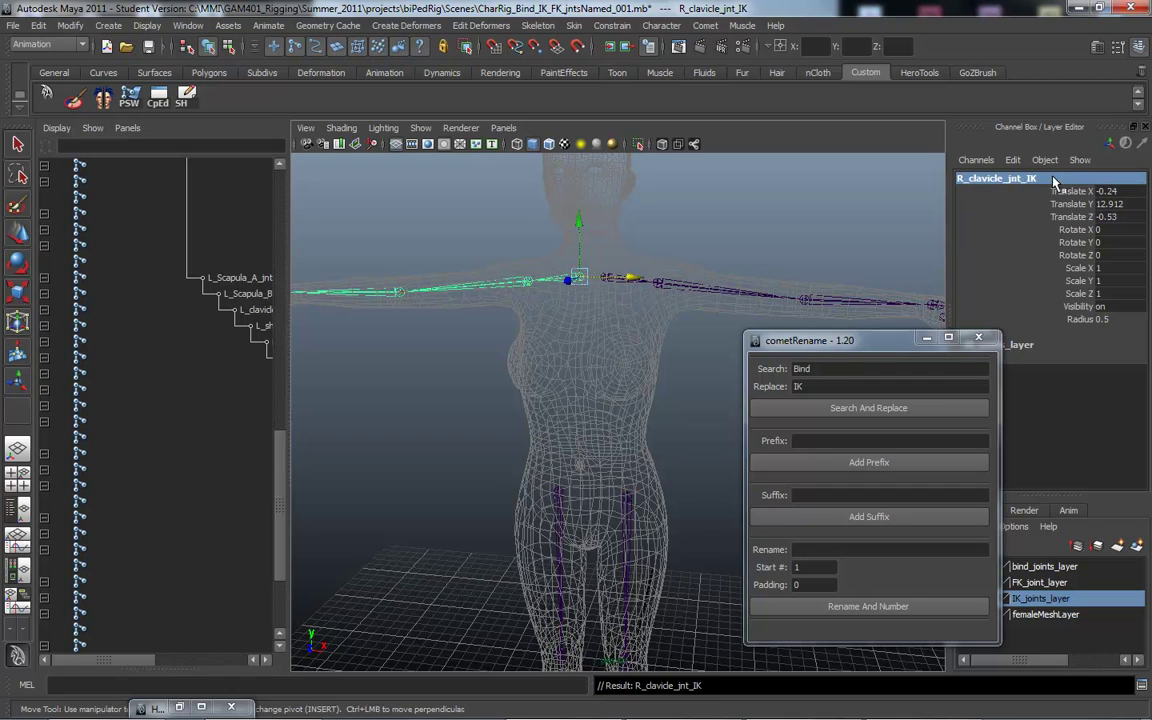
# Select the left clavicle joint of the IK arm and rename it L_clavicle_jnt_IK.
pyautogui.moveTo(611, 258); pyautogui.dragTo(622, 298)
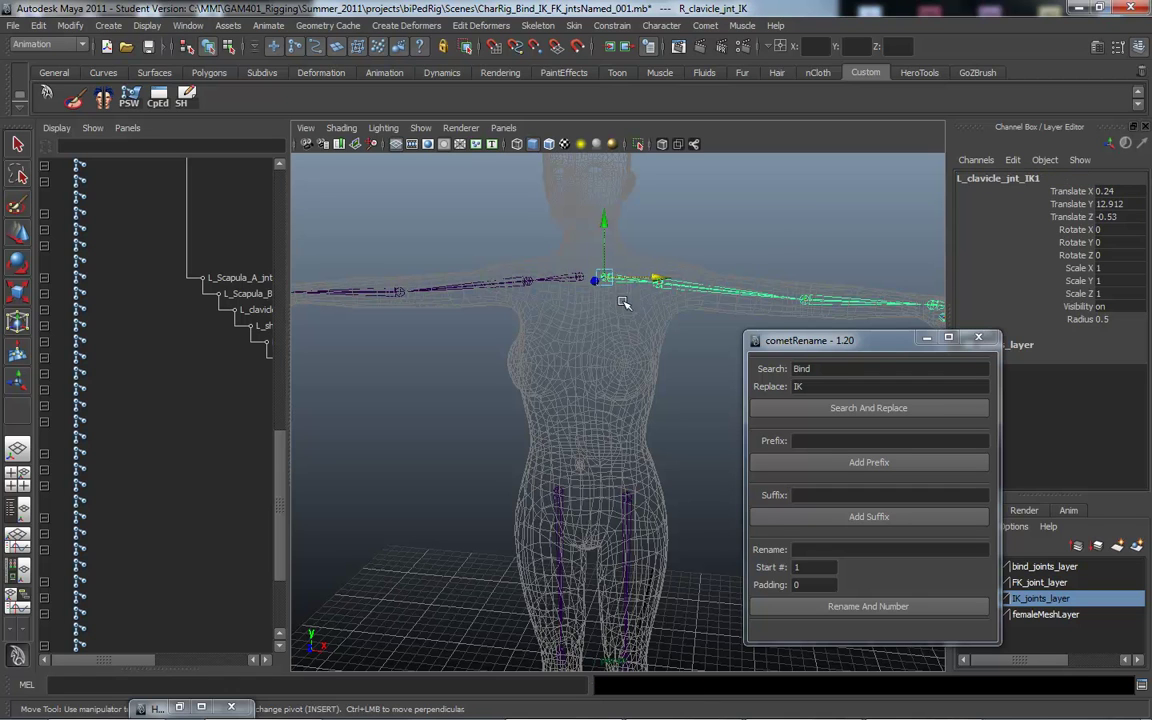
pyautogui.click(1048, 180)
pyautogui.click(1040, 178)
pyautogui.press('BackSpace')
pyautogui.press('Return')
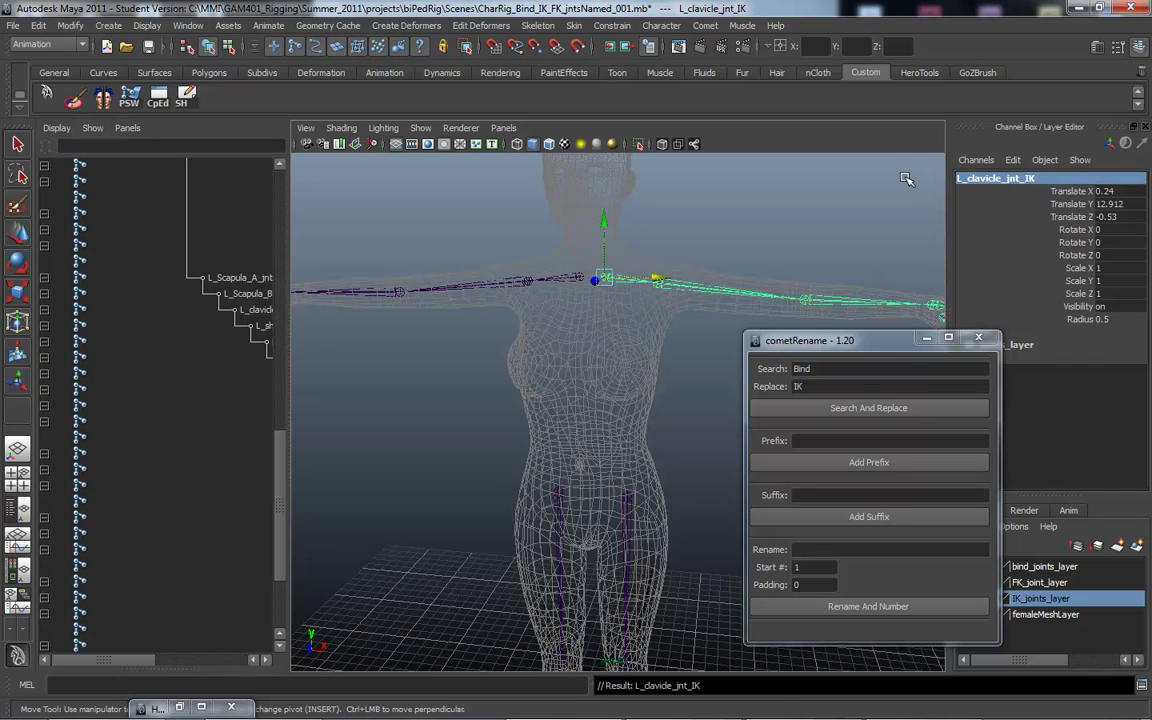
# Select the left hip joint of the IK leg and rename it L_hip_jnt_IK.
pyautogui.click(603, 452)
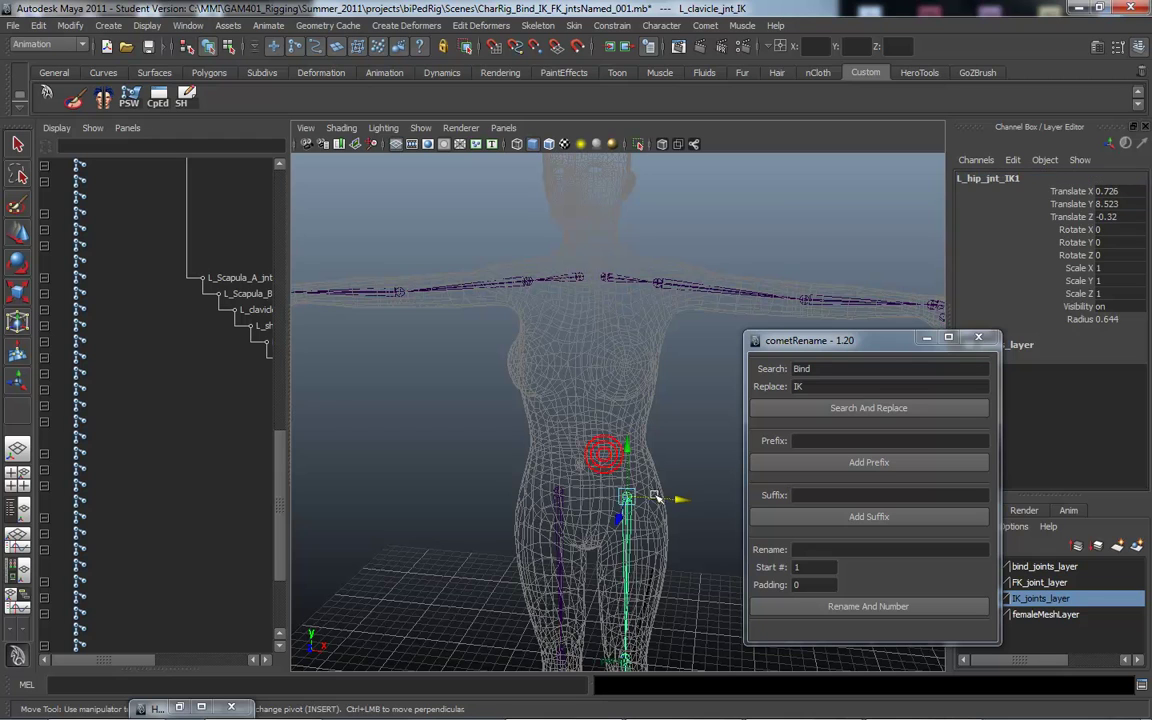
pyautogui.click(986, 161)
pyautogui.click(951, 136)
pyautogui.doubleClick(1010, 179)
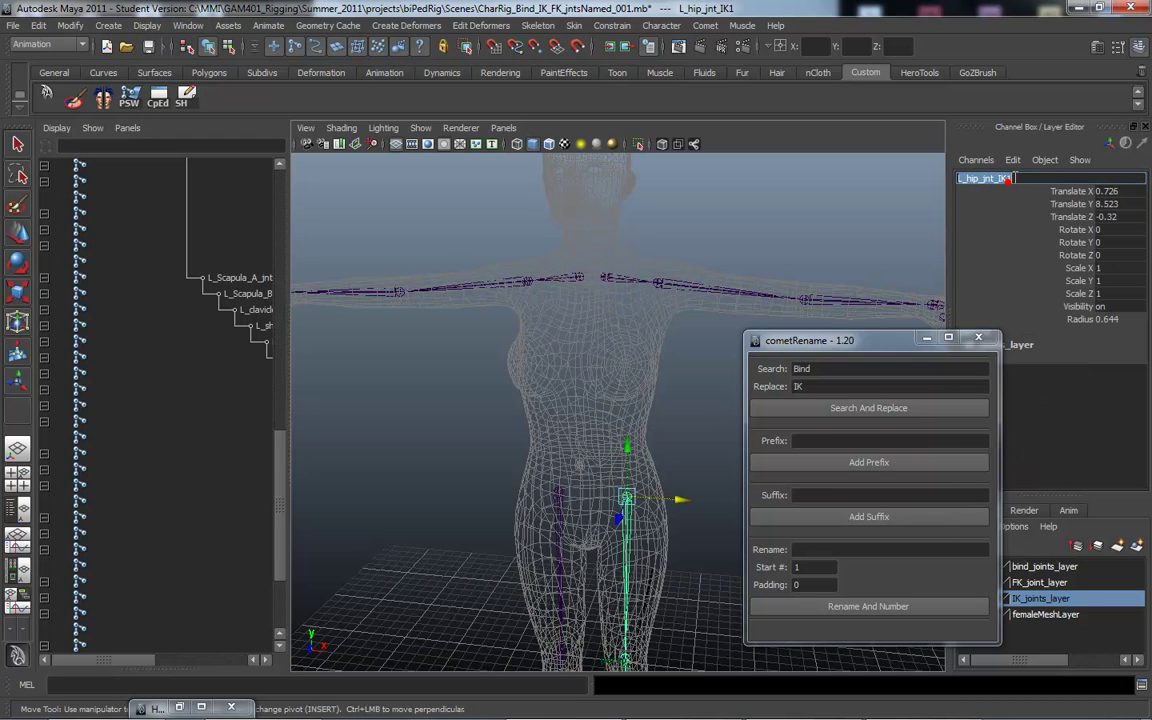
pyautogui.press('BackSpace')
pyautogui.press('Return')
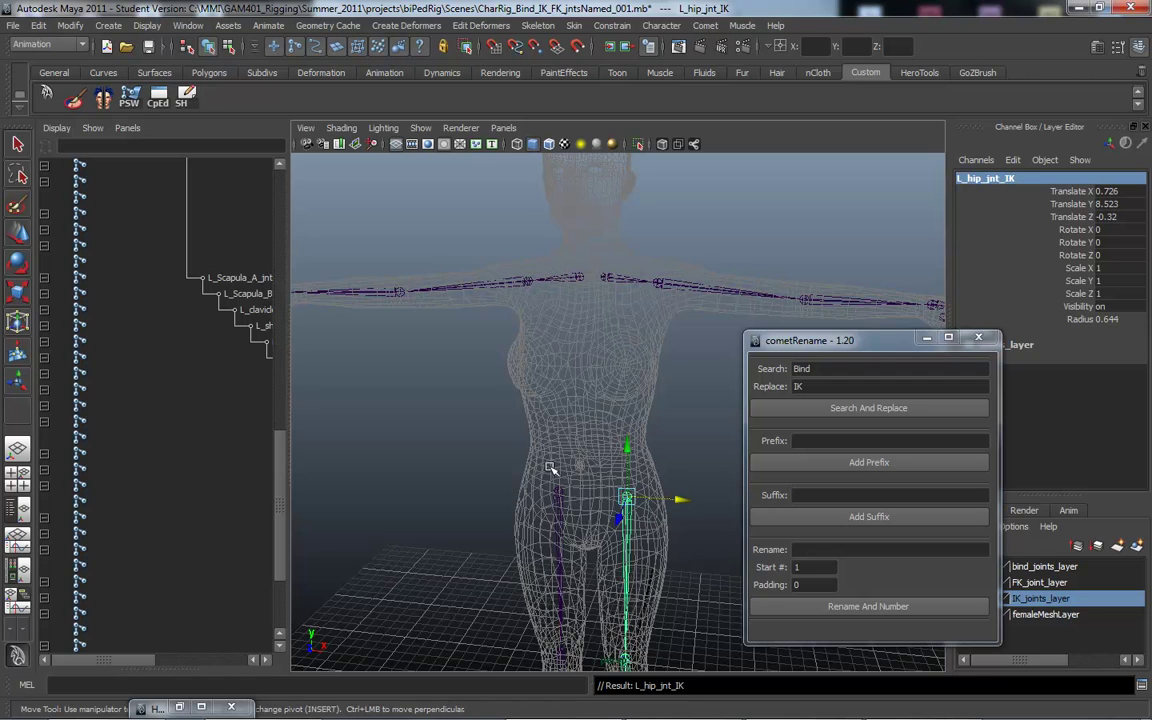
# Rename the right hip joint of the IK leg R_hip_jnt_IK and close the cometRename window.
pyautogui.click(527, 452)
pyautogui.doubleClick(1027, 179)
pyautogui.click(1023, 177)
pyautogui.press('BackSpace')
pyautogui.press('Return')
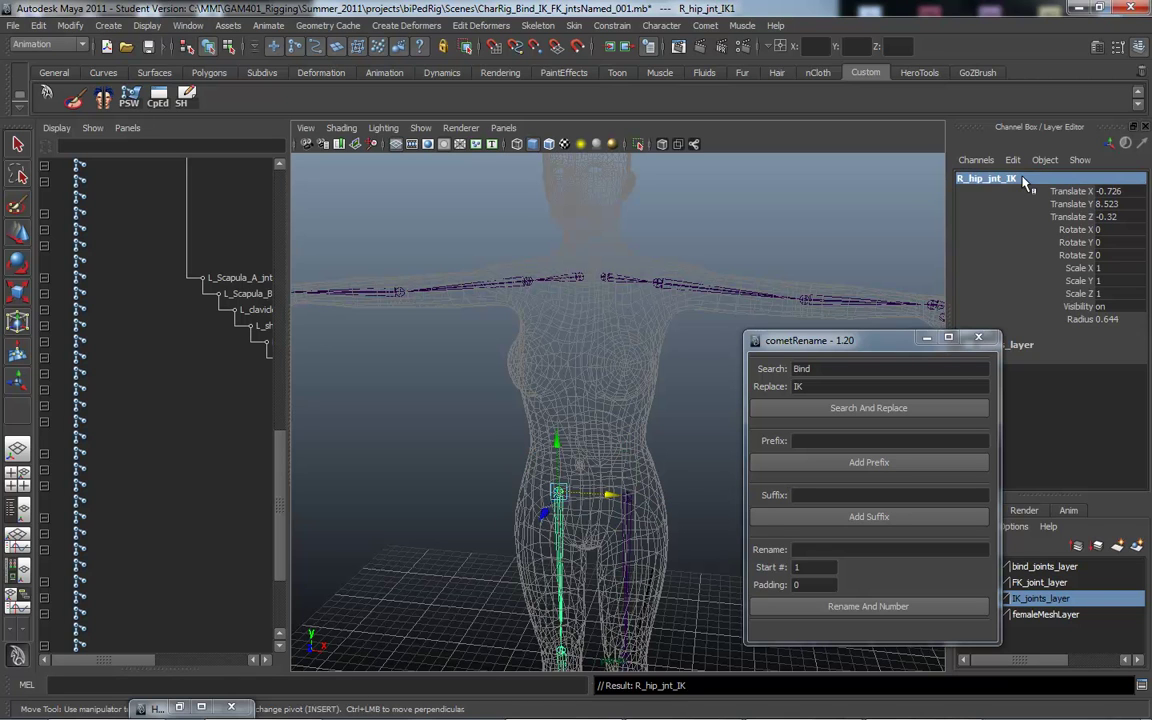
pyautogui.keyDown('alt'); pyautogui.moveTo(593, 430); pyautogui.dragTo(478, 365, button='right'); pyautogui.keyUp('alt')
pyautogui.keyDown('alt'); pyautogui.moveTo(478, 365); pyautogui.dragTo(494, 250, button='middle'); pyautogui.keyUp('alt')
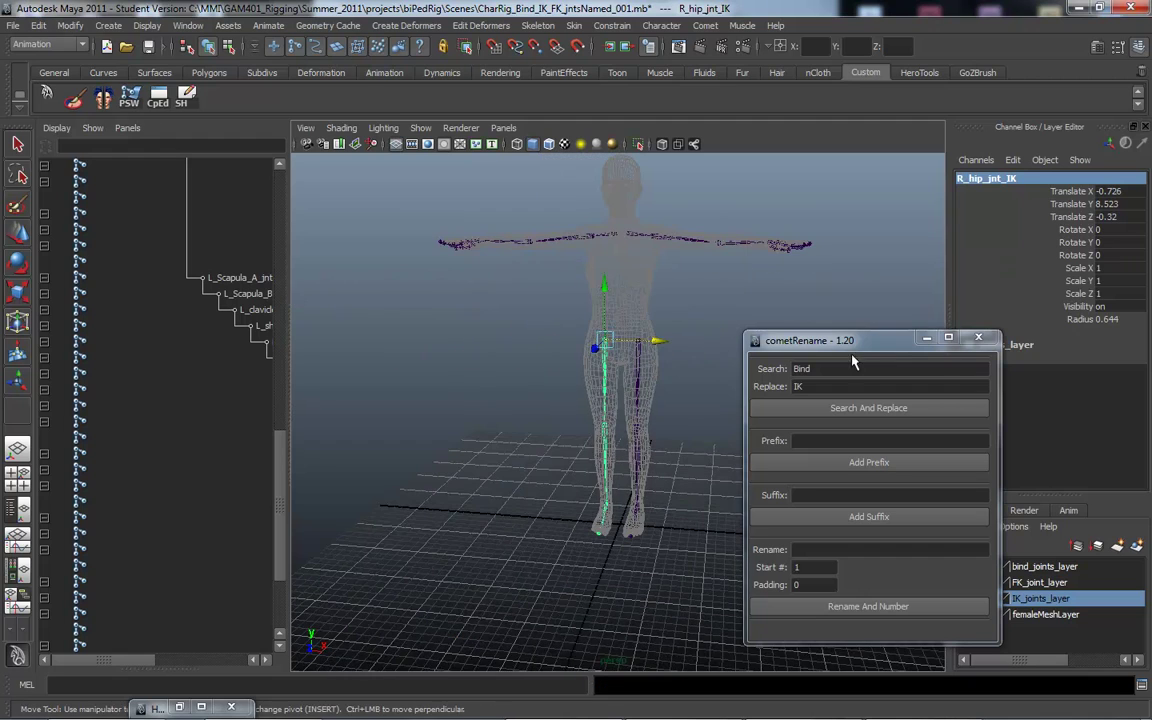
pyautogui.click(978, 337)
# Select the left IK arm's clavicle, shoulder and elbow joints one after another to check their names.
pyautogui.keyDown('alt'); pyautogui.moveTo(681, 329); pyautogui.dragTo(725, 398); pyautogui.keyUp('alt')
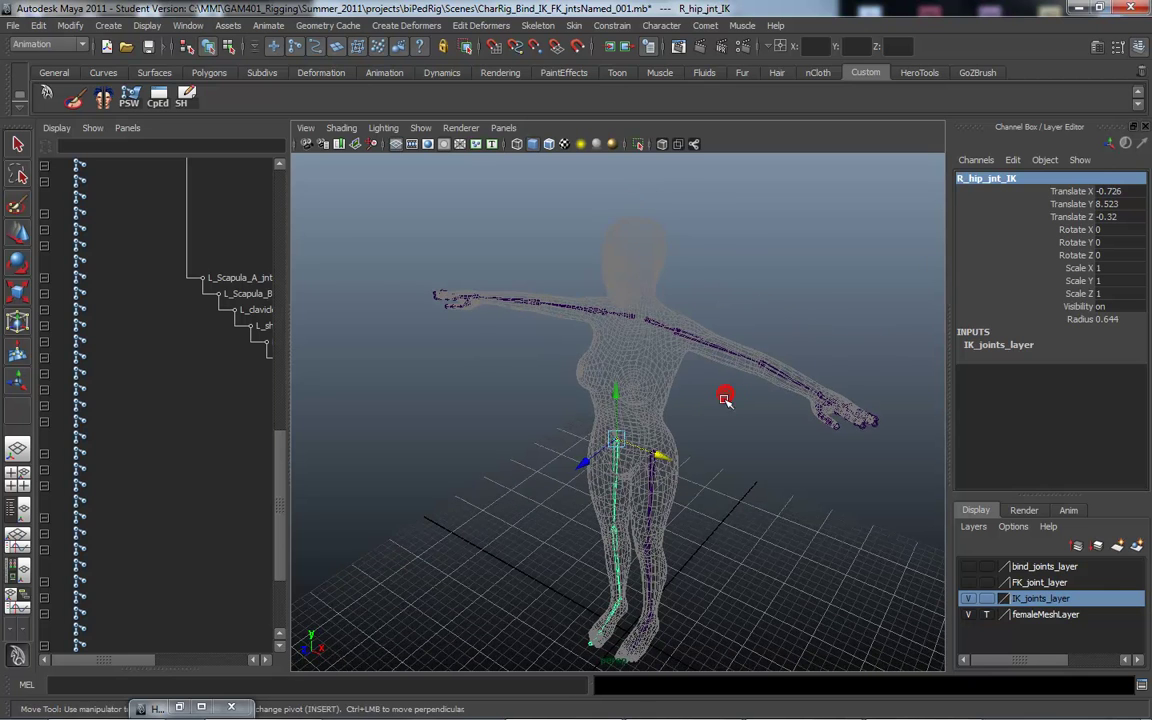
pyautogui.click(647, 316)
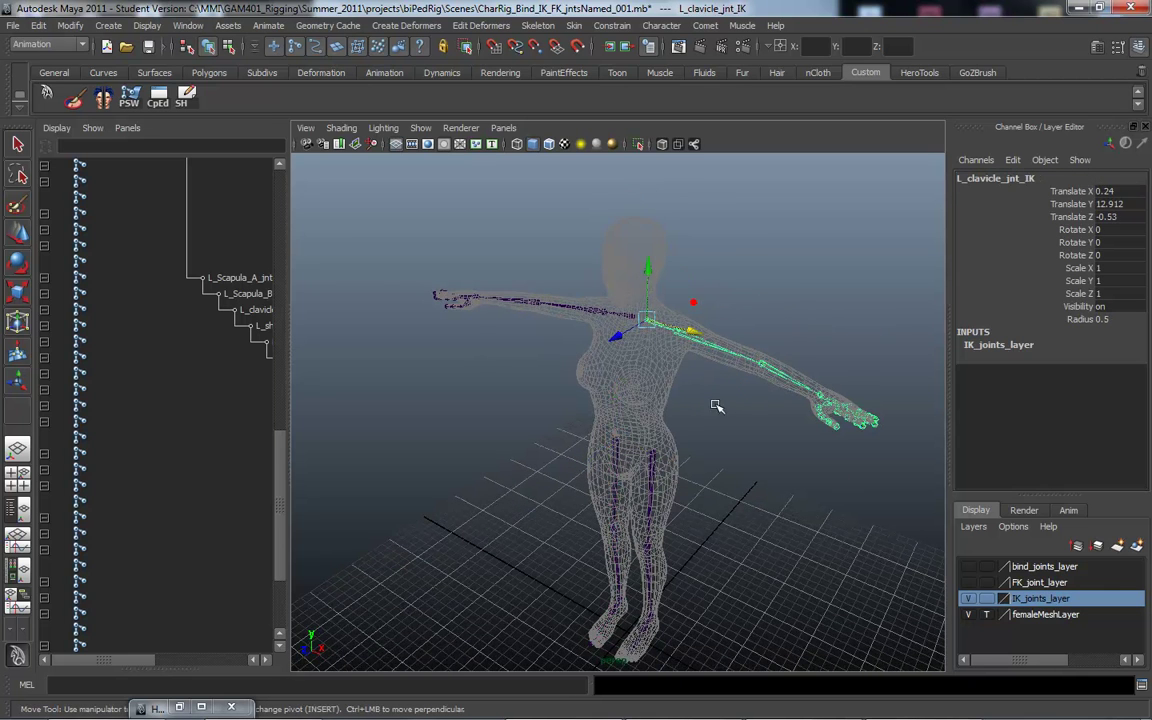
pyautogui.click(675, 333)
pyautogui.click(762, 366)
pyautogui.keyDown('alt'); pyautogui.moveTo(762, 366); pyautogui.dragTo(790, 510); pyautogui.keyUp('alt')
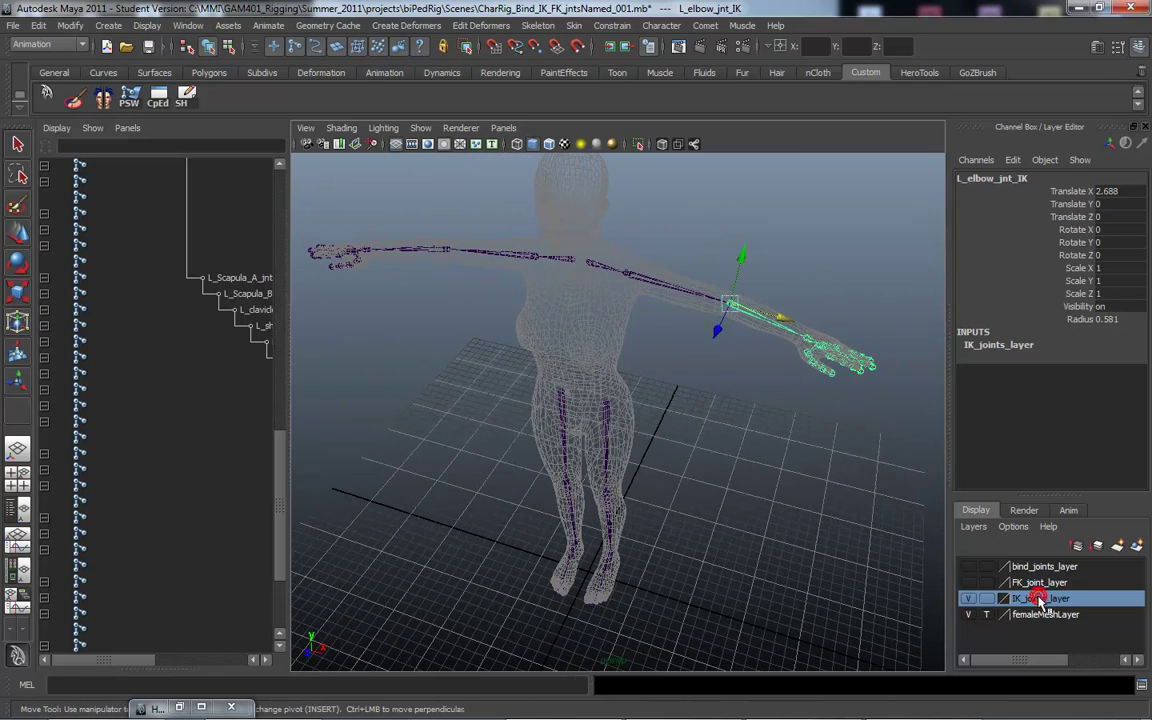
pyautogui.keyDown('alt'); pyautogui.moveTo(705, 417); pyautogui.dragTo(699, 427); pyautogui.keyUp('alt')
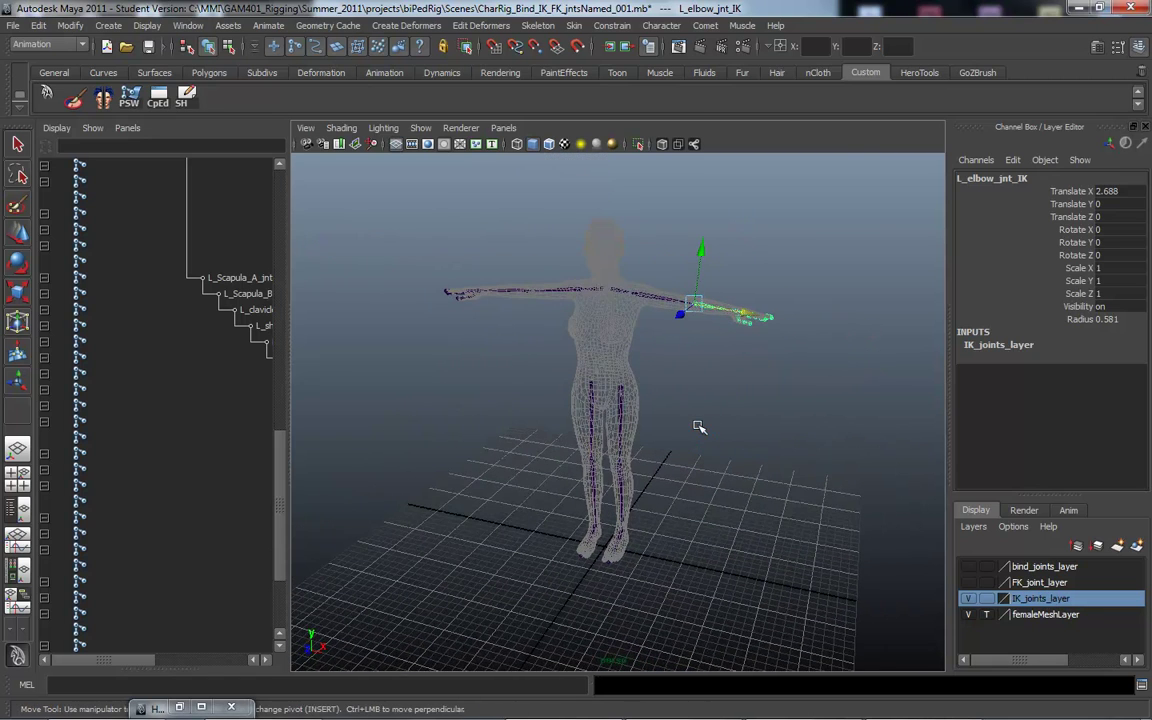
# Hide the IK joints and view the FK joint layer and the bind joint layer one at a time on the mesh.
pyautogui.click(967, 599)
pyautogui.click(968, 583)
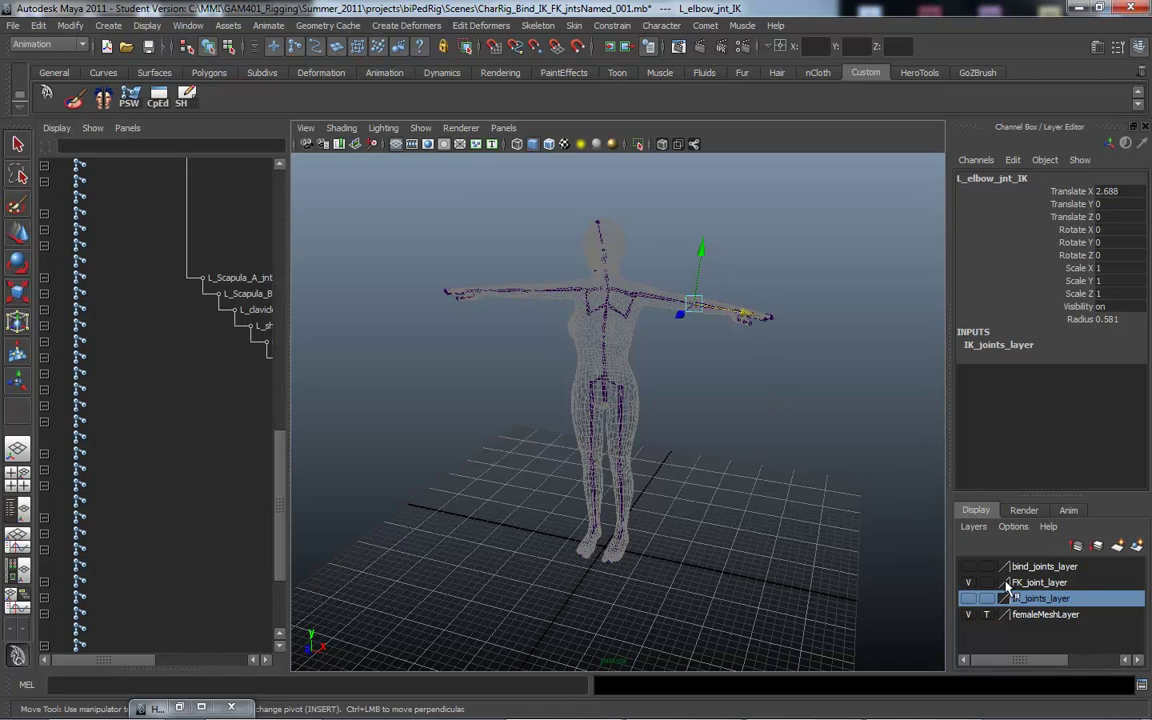
pyautogui.click(968, 583)
pyautogui.click(968, 567)
pyautogui.keyDown('alt'); pyautogui.moveTo(676, 381); pyautogui.dragTo(789, 383); pyautogui.keyUp('alt')
pyautogui.keyDown('alt'); pyautogui.moveTo(789, 383); pyautogui.dragTo(880, 383, button='right'); pyautogui.keyUp('alt')
pyautogui.keyDown('alt'); pyautogui.moveTo(760, 290); pyautogui.dragTo(782, 386, button='middle'); pyautogui.keyUp('alt')
pyautogui.keyDown('alt'); pyautogui.moveTo(782, 386); pyautogui.dragTo(726, 379, button='right'); pyautogui.keyUp('alt')
pyautogui.moveTo(663, 424)
pyautogui.keyDown('alt'); pyautogui.mouseDown()
pyautogui.moveTo(733, 424)
pyautogui.moveTo(658, 424)
pyautogui.mouseUp(); pyautogui.keyUp('alt')
pyautogui.keyDown('alt'); pyautogui.moveTo(658, 424); pyautogui.dragTo(742, 436, button='right'); pyautogui.keyUp('alt')
pyautogui.keyDown('alt'); pyautogui.moveTo(742, 436); pyautogui.dragTo(766, 430, button='middle'); pyautogui.keyUp('alt')
pyautogui.keyDown('alt'); pyautogui.moveTo(765, 430); pyautogui.dragTo(700, 412); pyautogui.keyUp('alt')
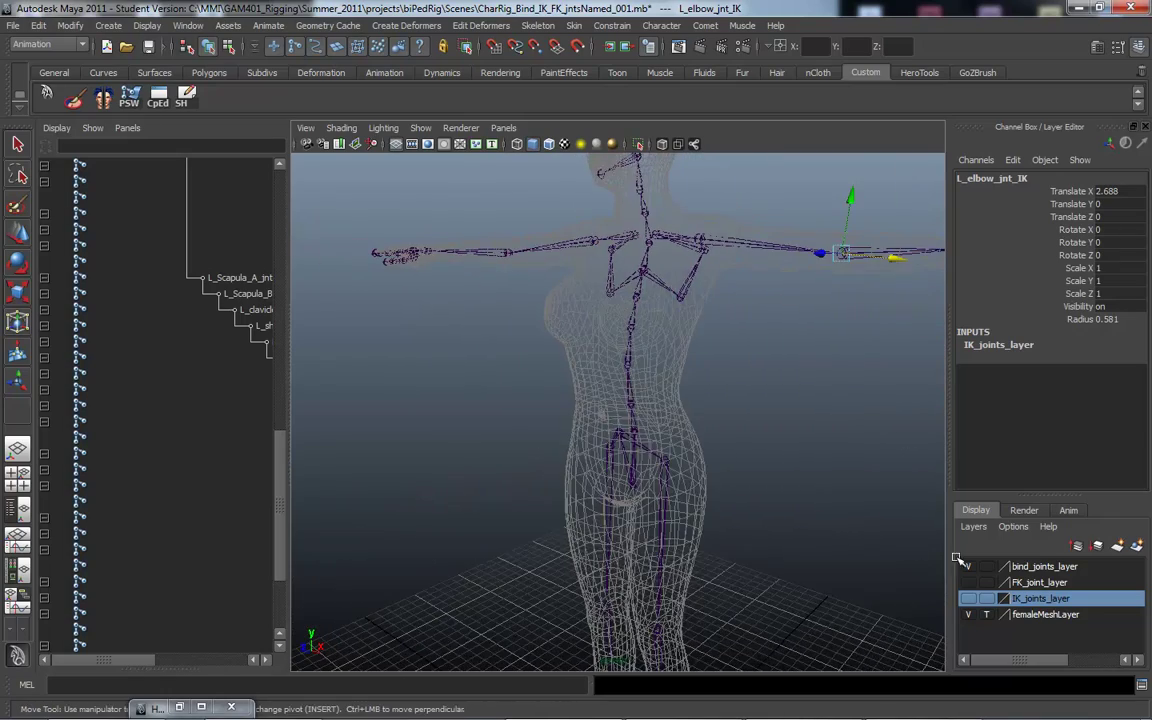
pyautogui.keyDown('alt'); pyautogui.moveTo(846, 493); pyautogui.dragTo(769, 483, button='right'); pyautogui.keyUp('alt')
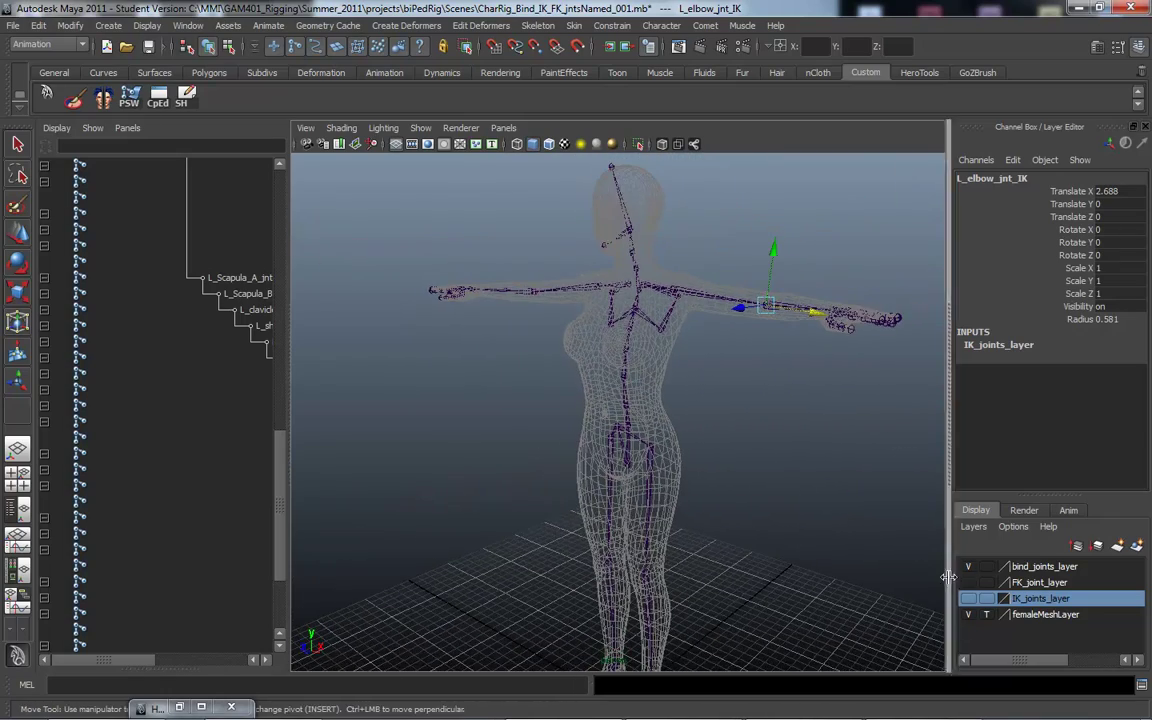
# Show only IK_joints_layer with the mesh and select the left hip joint to check its name.
pyautogui.click(968, 566)
pyautogui.click(968, 598)
pyautogui.keyDown('alt'); pyautogui.moveTo(751, 458); pyautogui.dragTo(713, 436); pyautogui.keyUp('alt')
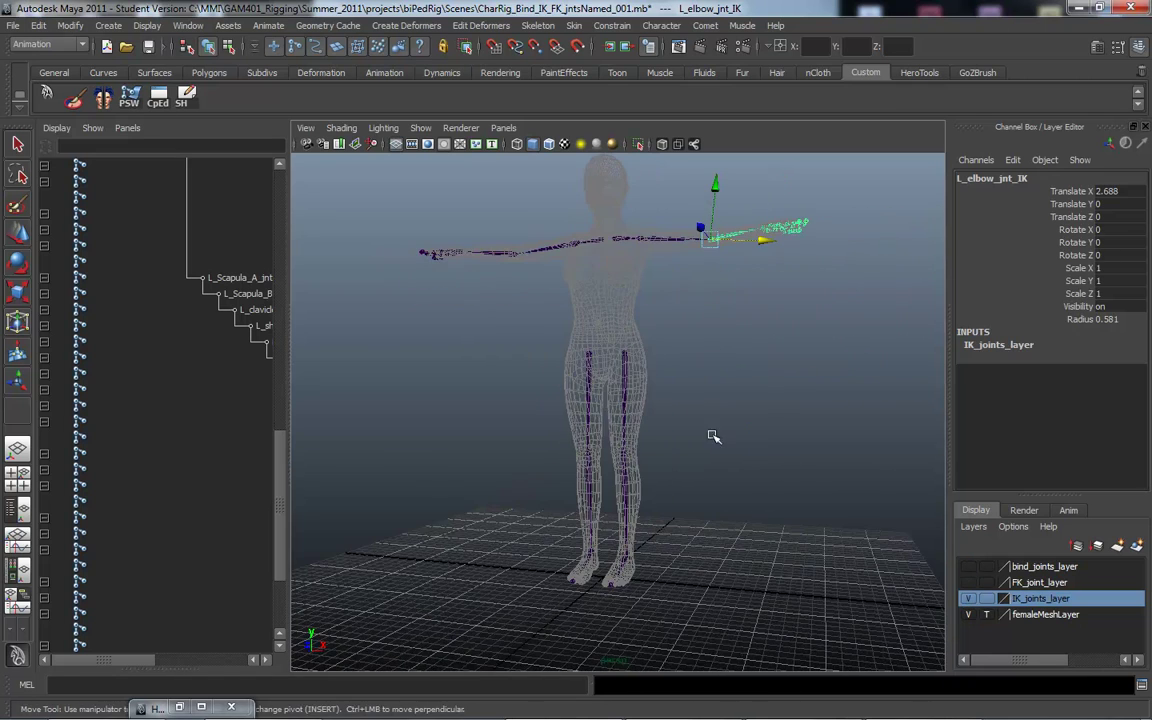
pyautogui.moveTo(617, 342); pyautogui.dragTo(675, 369)
pyautogui.keyDown('alt'); pyautogui.moveTo(781, 424); pyautogui.dragTo(717, 393); pyautogui.keyUp('alt')
pyautogui.keyDown('alt'); pyautogui.moveTo(717, 393); pyautogui.dragTo(828, 446, button='middle'); pyautogui.keyUp('alt')
pyautogui.keyDown('alt'); pyautogui.moveTo(714, 439); pyautogui.dragTo(750, 415); pyautogui.keyUp('alt')
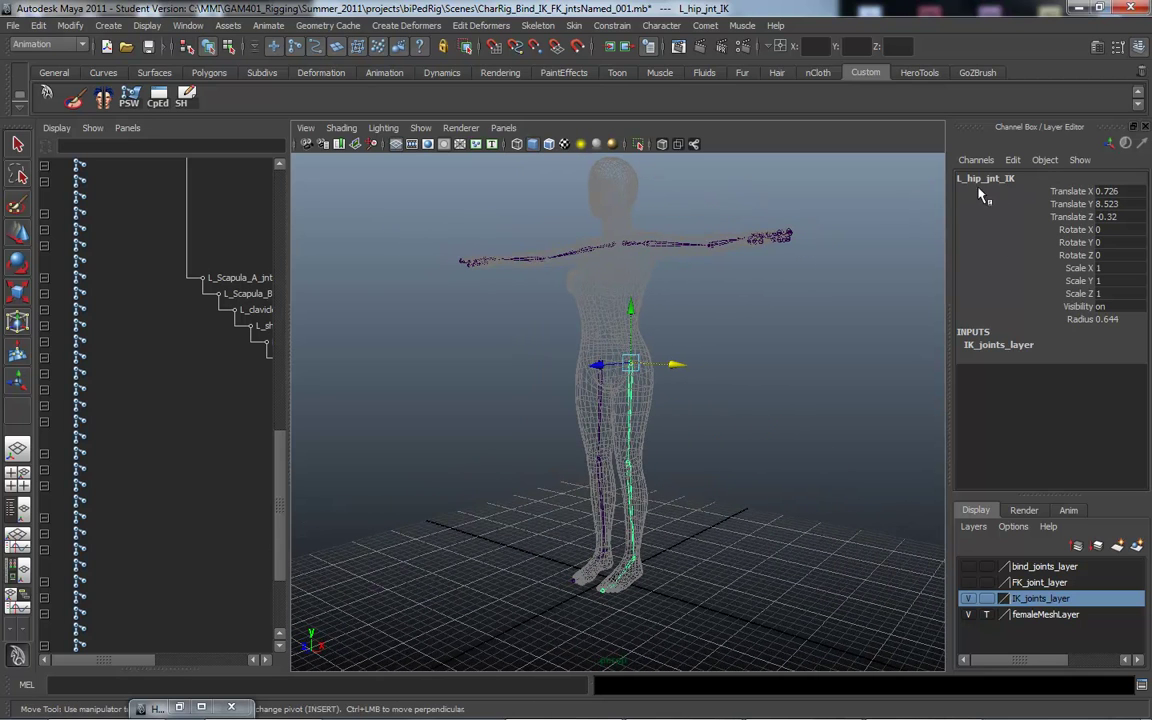
pyautogui.keyDown('alt'); pyautogui.moveTo(730, 365); pyautogui.dragTo(706, 363); pyautogui.keyUp('alt')
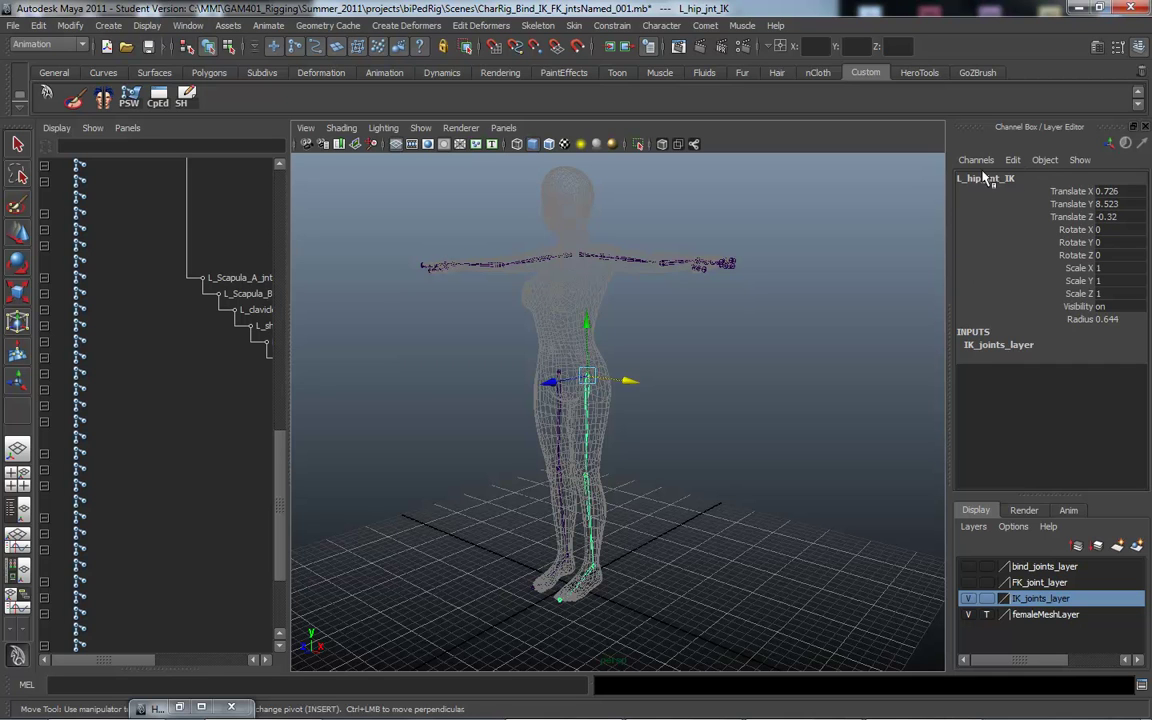
pyautogui.moveTo(636, 451)
pyautogui.keyDown('alt'); pyautogui.mouseDown()
pyautogui.moveTo(625, 465)
pyautogui.moveTo(676, 470)
pyautogui.moveTo(630, 473)
pyautogui.mouseUp(); pyautogui.keyUp('alt')
pyautogui.keyDown('alt'); pyautogui.moveTo(630, 473); pyautogui.dragTo(706, 464, button='right'); pyautogui.keyUp('alt')
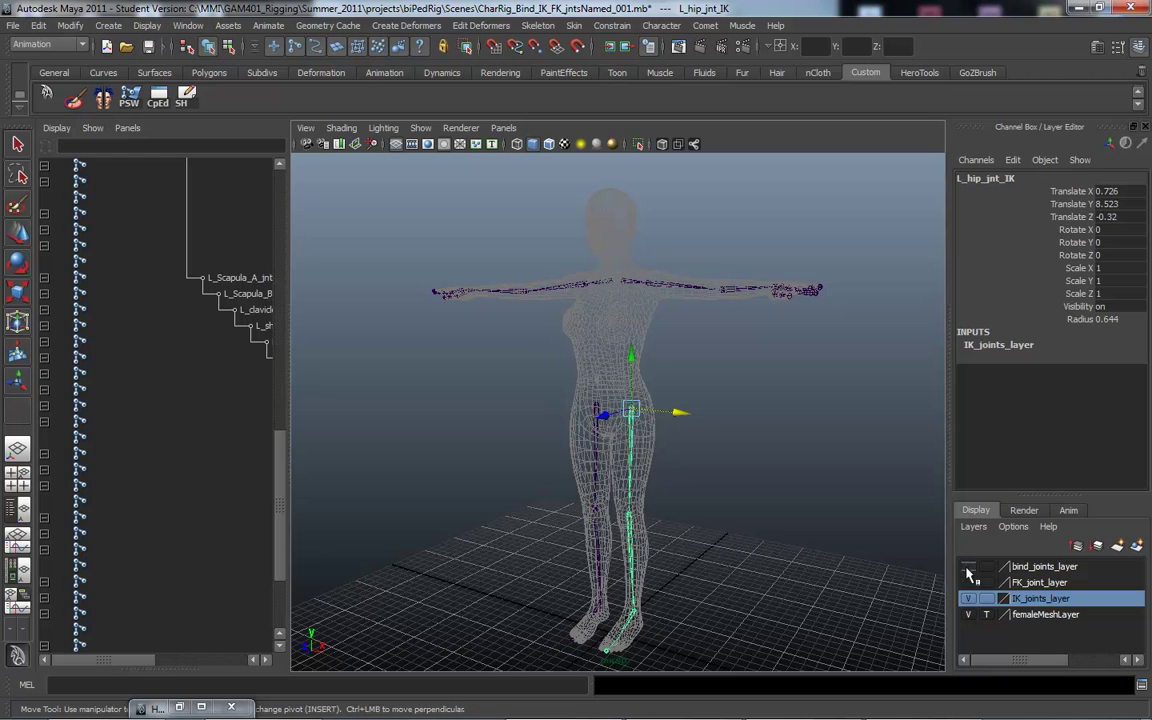
pyautogui.keyDown('alt'); pyautogui.moveTo(741, 500); pyautogui.dragTo(786, 492); pyautogui.keyUp('alt')
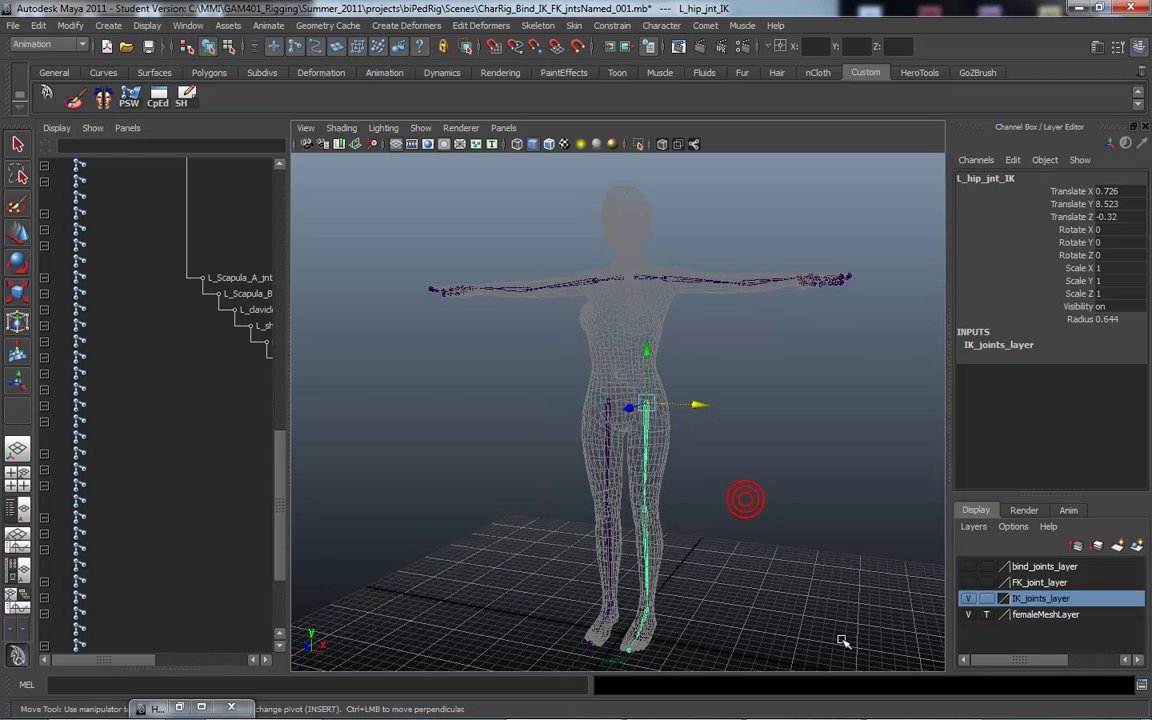
pyautogui.moveTo(870, 716)
pyautogui.click(942, 707)
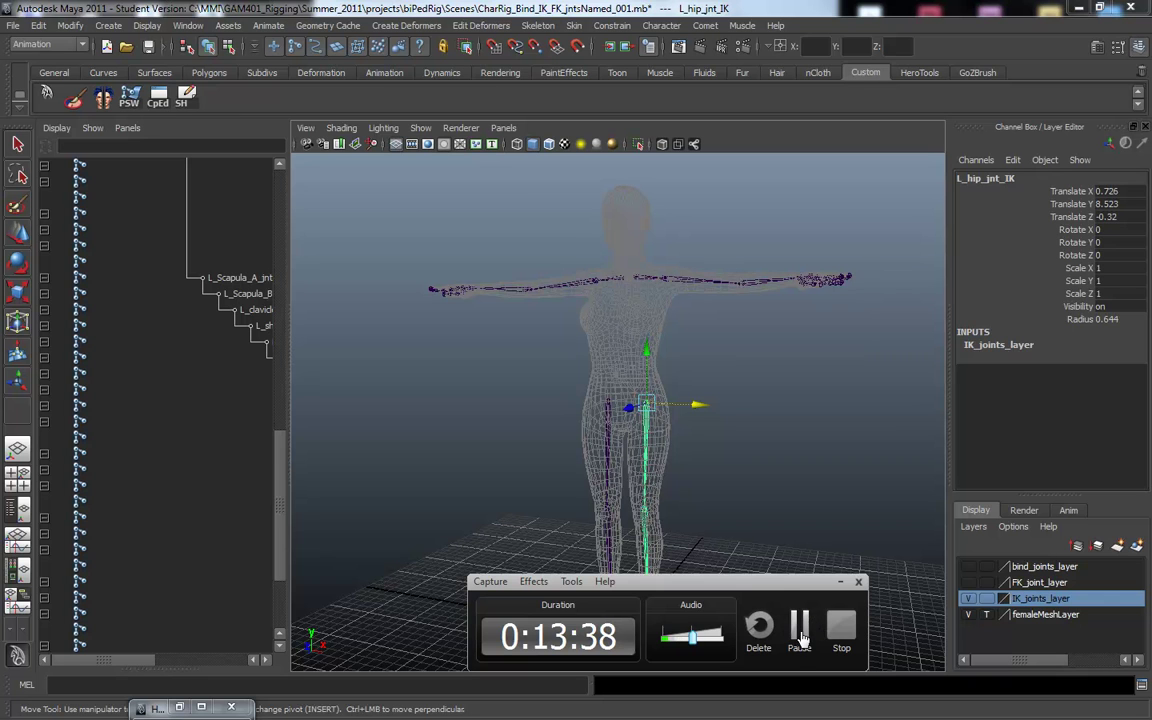
pyautogui.keyDown('alt'); pyautogui.moveTo(700, 461); pyautogui.dragTo(733, 393); pyautogui.keyUp('alt')
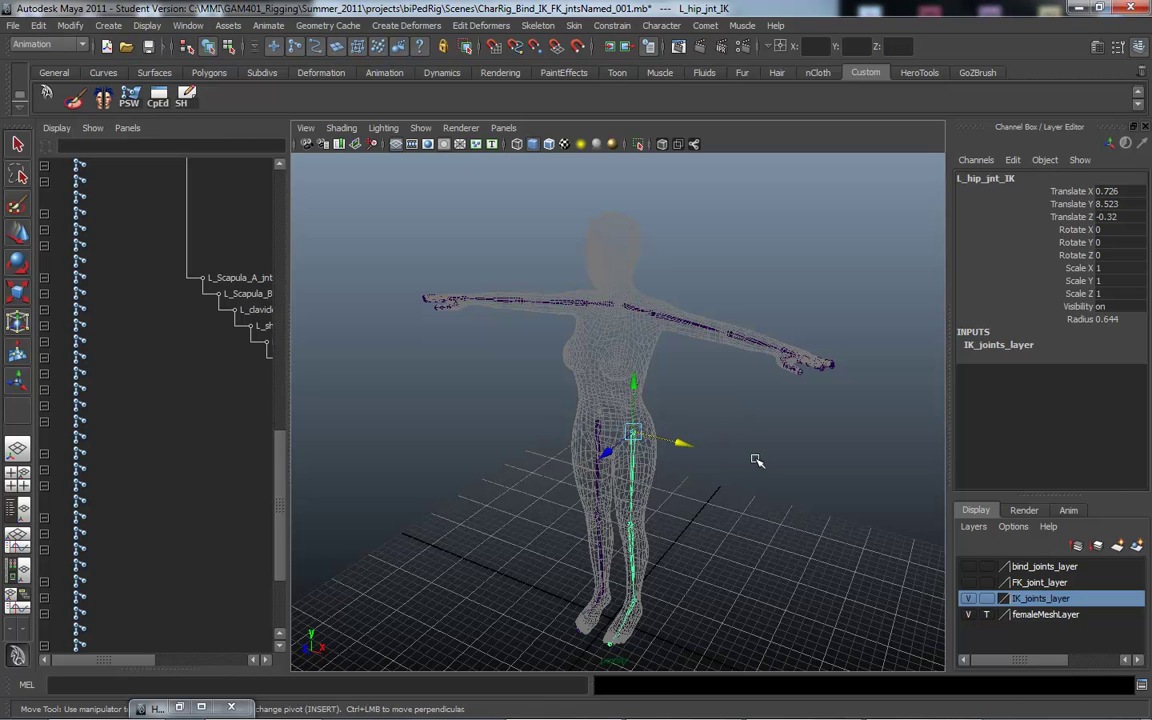
pyautogui.keyDown('alt'); pyautogui.moveTo(694, 406); pyautogui.dragTo(759, 354); pyautogui.keyUp('alt')
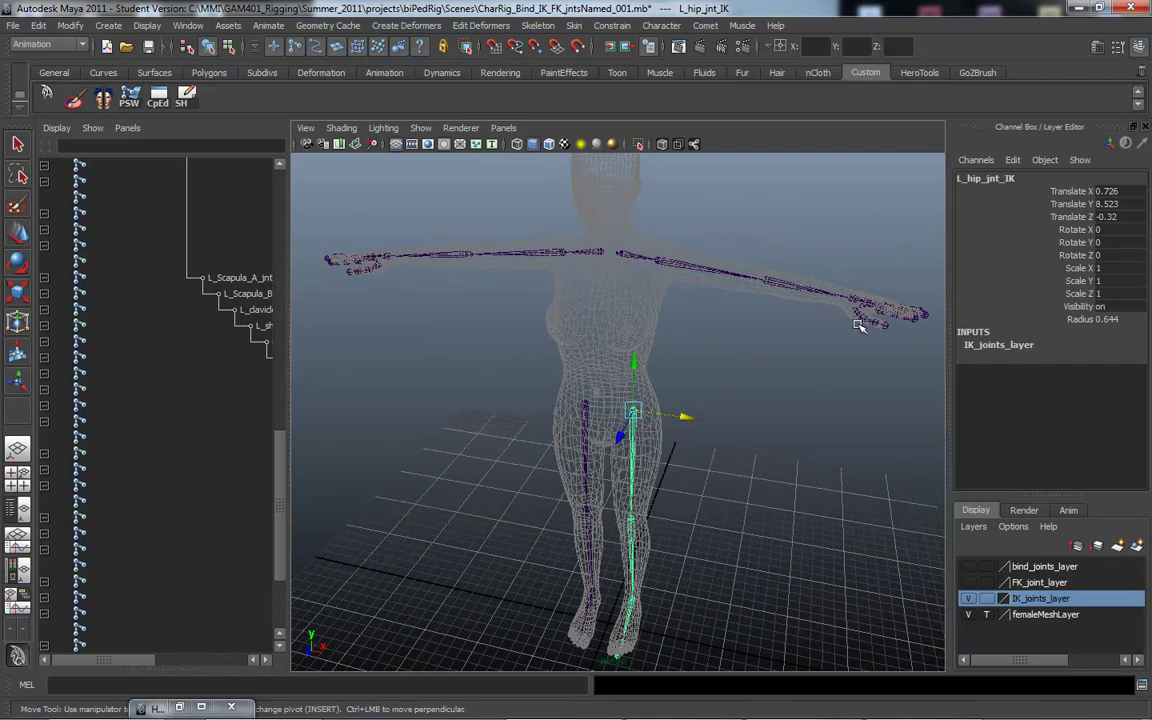
# Select a pinky joint and a thumb joint of the left IK hand to check their names.
pyautogui.click(900, 315)
pyautogui.keyDown('alt'); pyautogui.moveTo(874, 350); pyautogui.dragTo(736, 338, button='middle'); pyautogui.keyUp('alt')
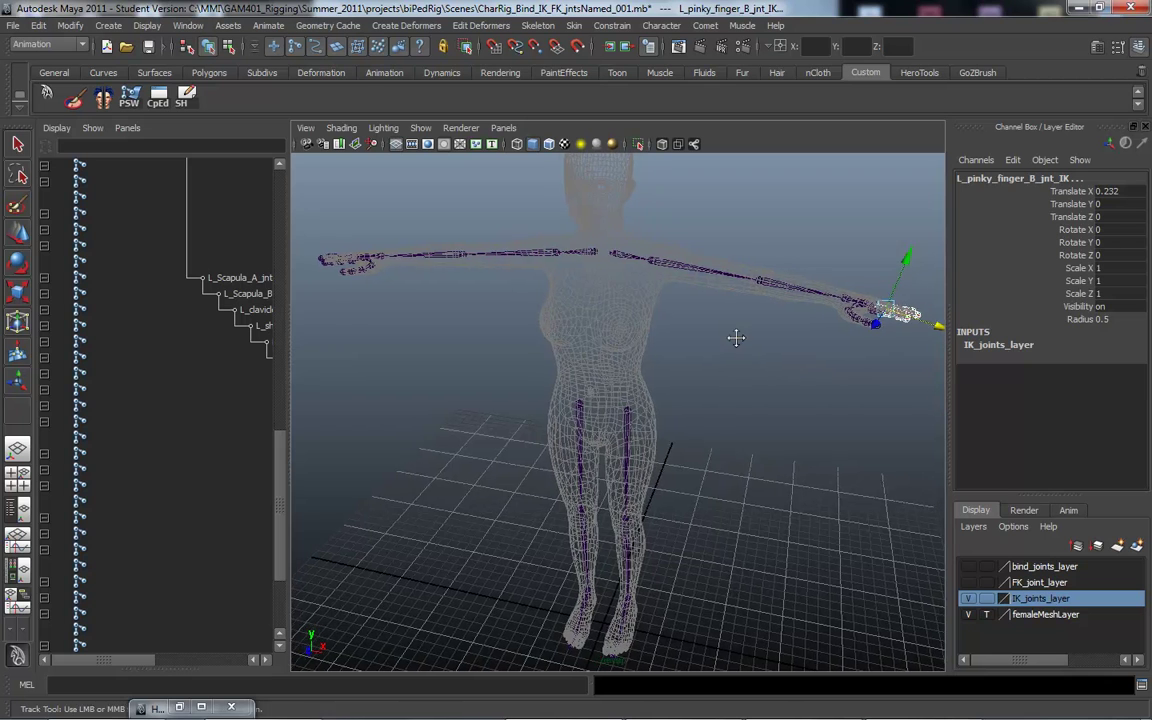
pyautogui.keyDown('alt'); pyautogui.moveTo(802, 393); pyautogui.dragTo(751, 359); pyautogui.keyUp('alt')
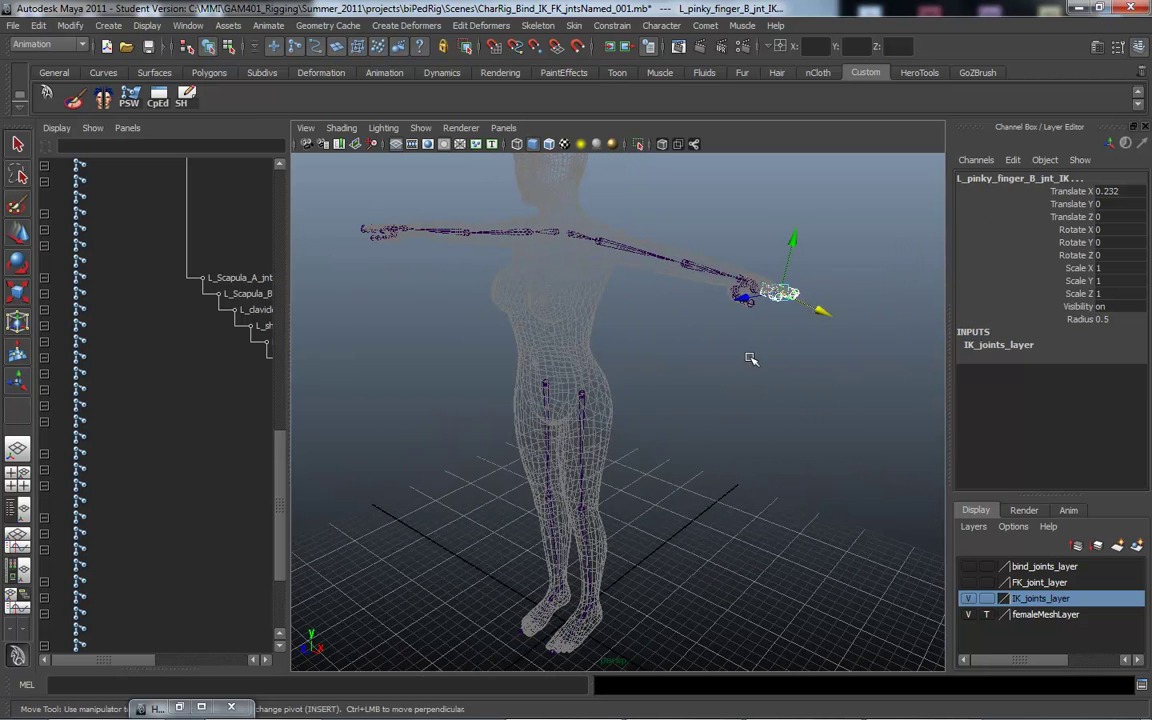
pyautogui.click(777, 329)
pyautogui.click(750, 300)
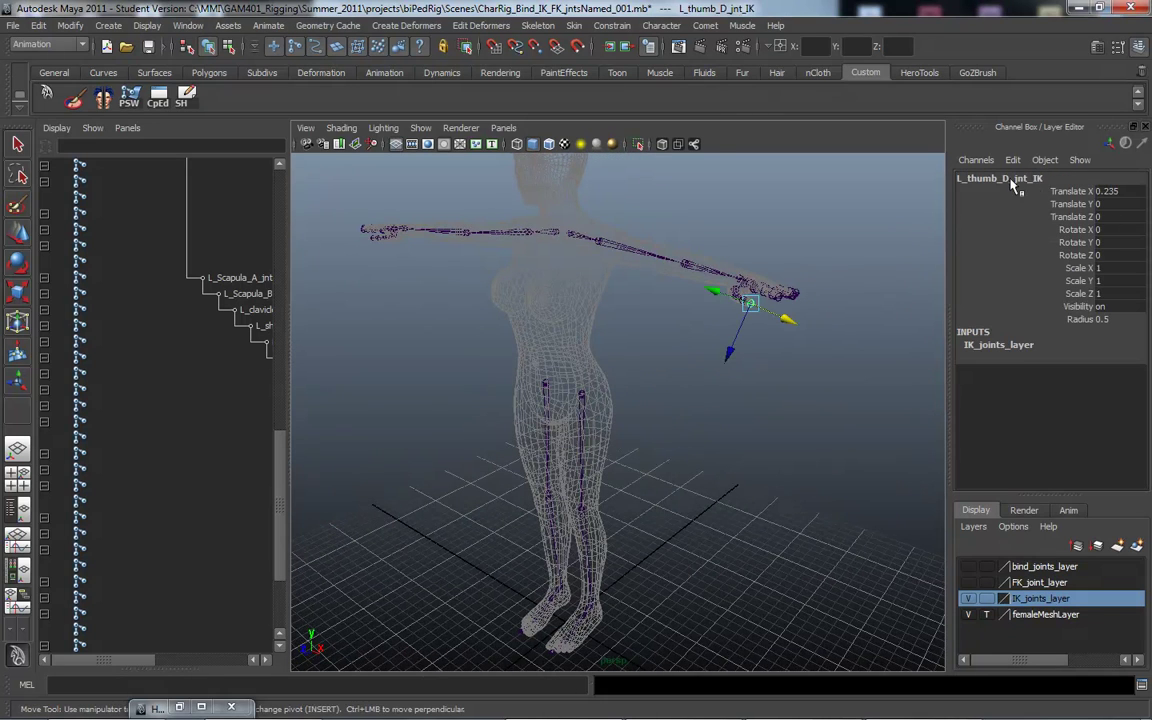
# Hide IK_joints_layer and show bind_joints_layer to examine the complete bind skeleton.
pyautogui.keyDown('alt'); pyautogui.moveTo(550, 365); pyautogui.dragTo(680, 372); pyautogui.keyUp('alt')
pyautogui.keyDown('alt'); pyautogui.moveTo(680, 371); pyautogui.dragTo(660, 351, button='right'); pyautogui.keyUp('alt')
pyautogui.keyDown('alt'); pyautogui.moveTo(660, 351); pyautogui.dragTo(682, 350, button='middle'); pyautogui.keyUp('alt')
pyautogui.click(968, 598)
pyautogui.click(968, 567)
pyautogui.keyDown('alt'); pyautogui.moveTo(760, 420); pyautogui.dragTo(717, 383); pyautogui.keyUp('alt')
pyautogui.keyDown('alt'); pyautogui.moveTo(660, 345); pyautogui.dragTo(716, 351, button='right'); pyautogui.keyUp('alt')
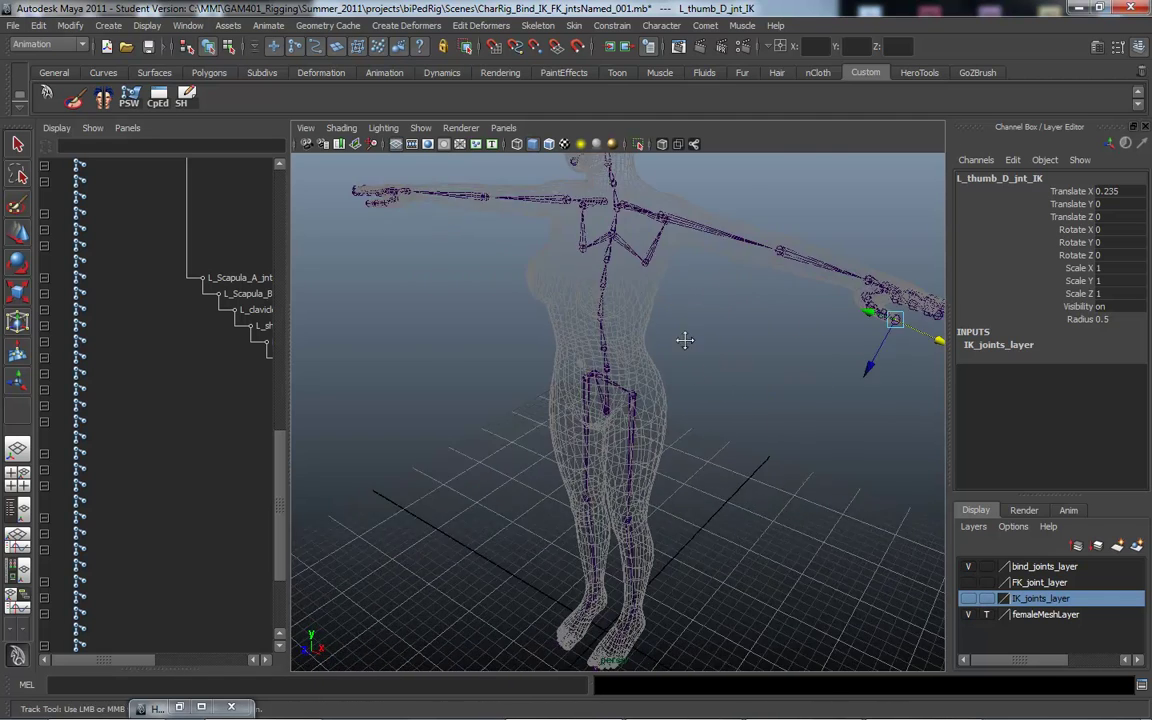
pyautogui.keyDown('alt'); pyautogui.moveTo(684, 339); pyautogui.dragTo(699, 390, button='middle'); pyautogui.keyUp('alt')
# Make IK_joints_layer the only visible joint layer and select the left clavicle to review the IK arm chain.
pyautogui.click(968, 582)
pyautogui.click(968, 598)
pyautogui.click(967, 566)
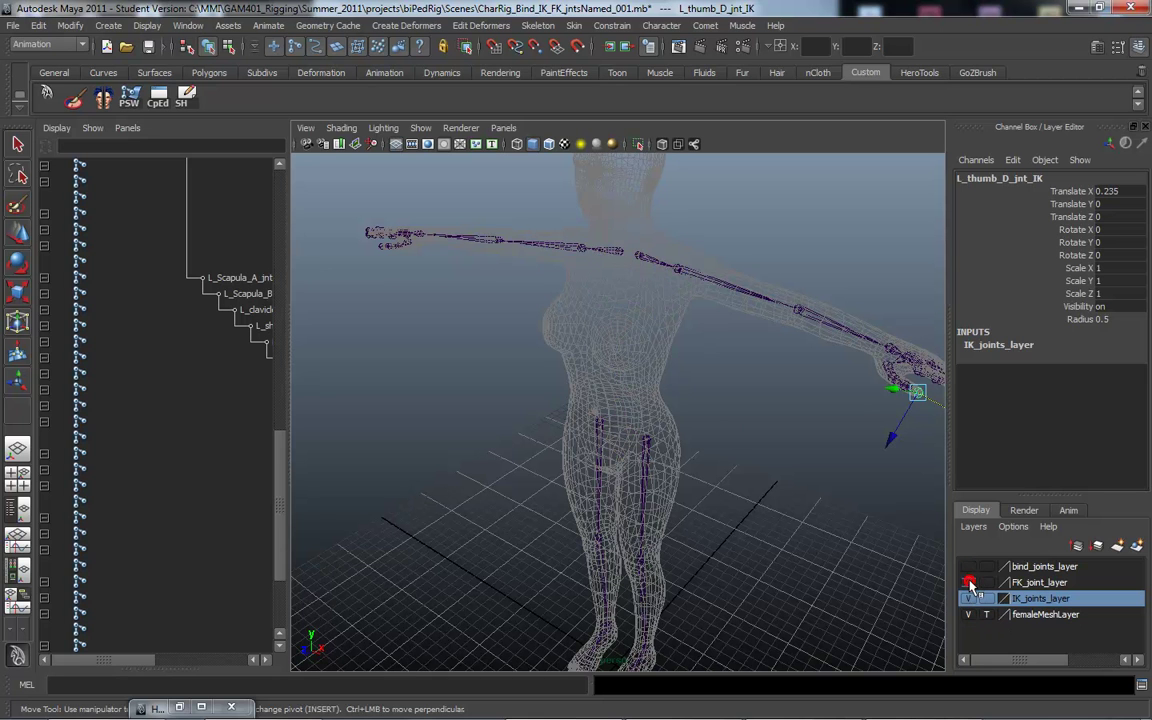
pyautogui.keyDown('alt'); pyautogui.moveTo(733, 453); pyautogui.dragTo(761, 458); pyautogui.keyUp('alt')
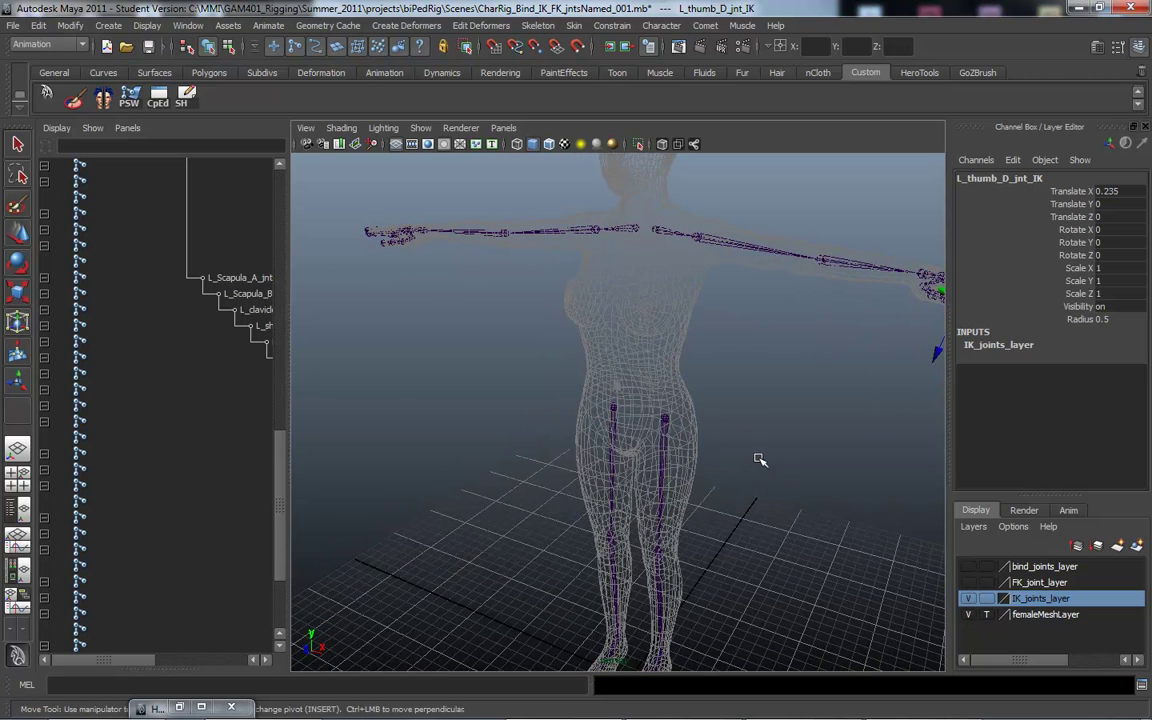
pyautogui.click(658, 236)
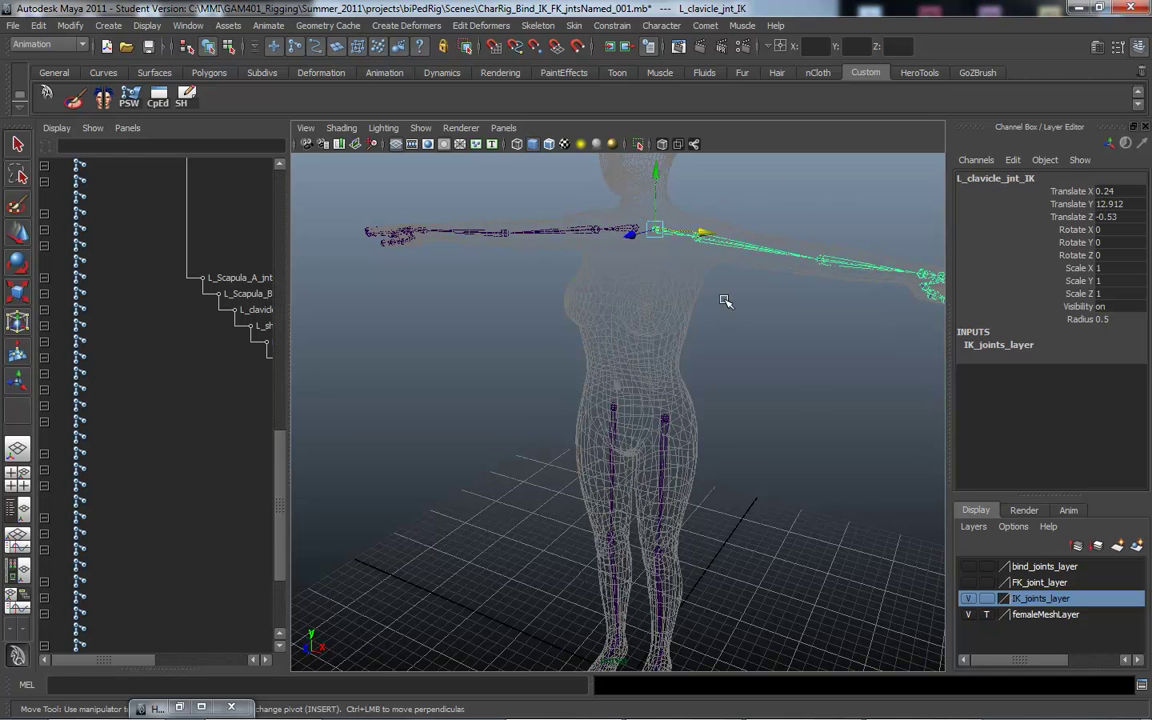
pyautogui.scroll(-3, 764, 355)
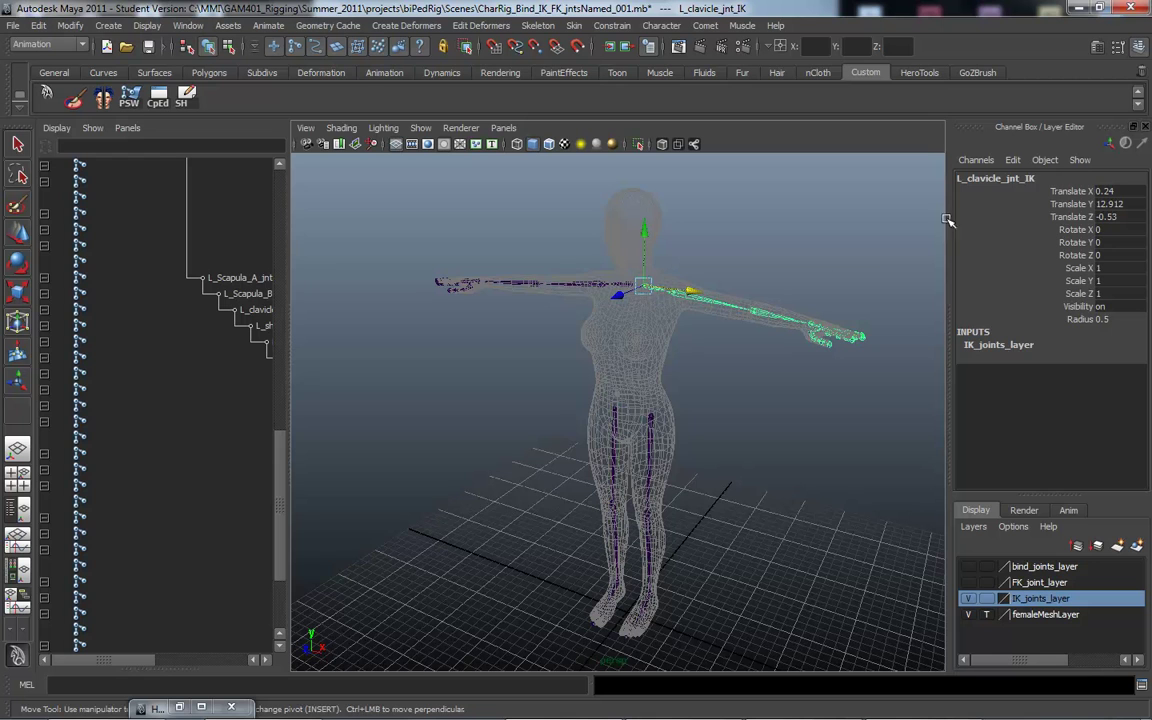
pyautogui.keyDown('alt'); pyautogui.moveTo(776, 391); pyautogui.dragTo(706, 433, button='middle'); pyautogui.keyUp('alt')
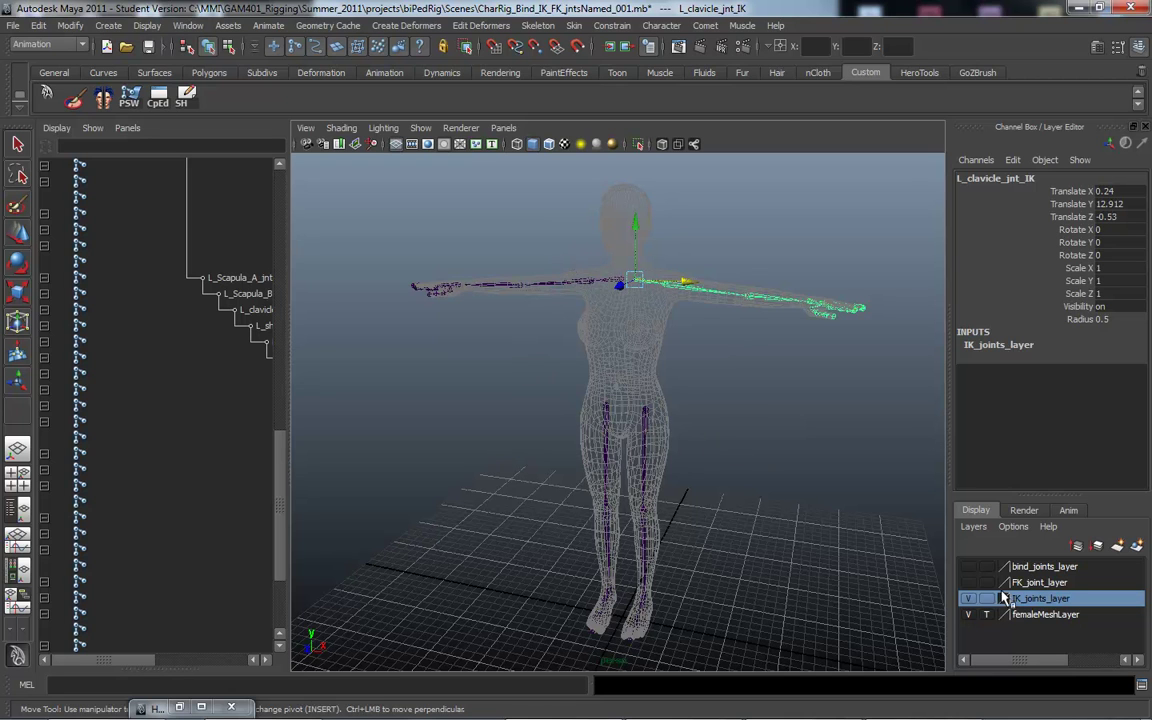
# Hide the IK joint layer and toggle the bind joint layer's visibility to review the bind skeleton.
pyautogui.click(967, 598)
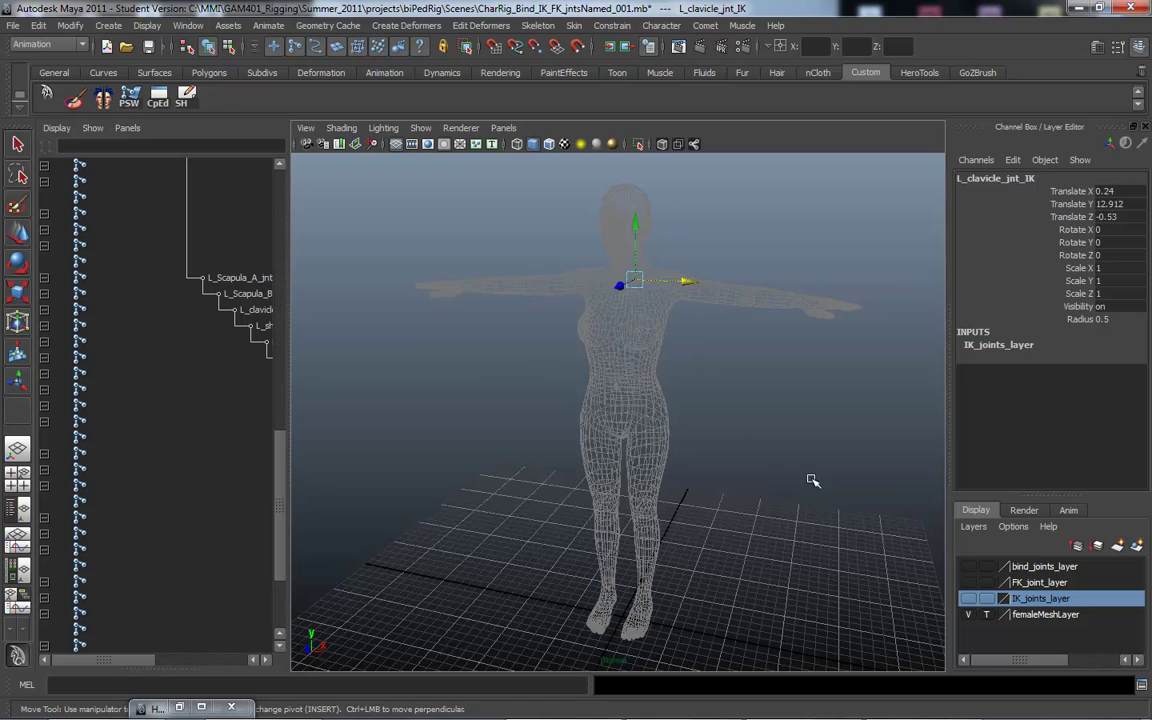
pyautogui.click(967, 566)
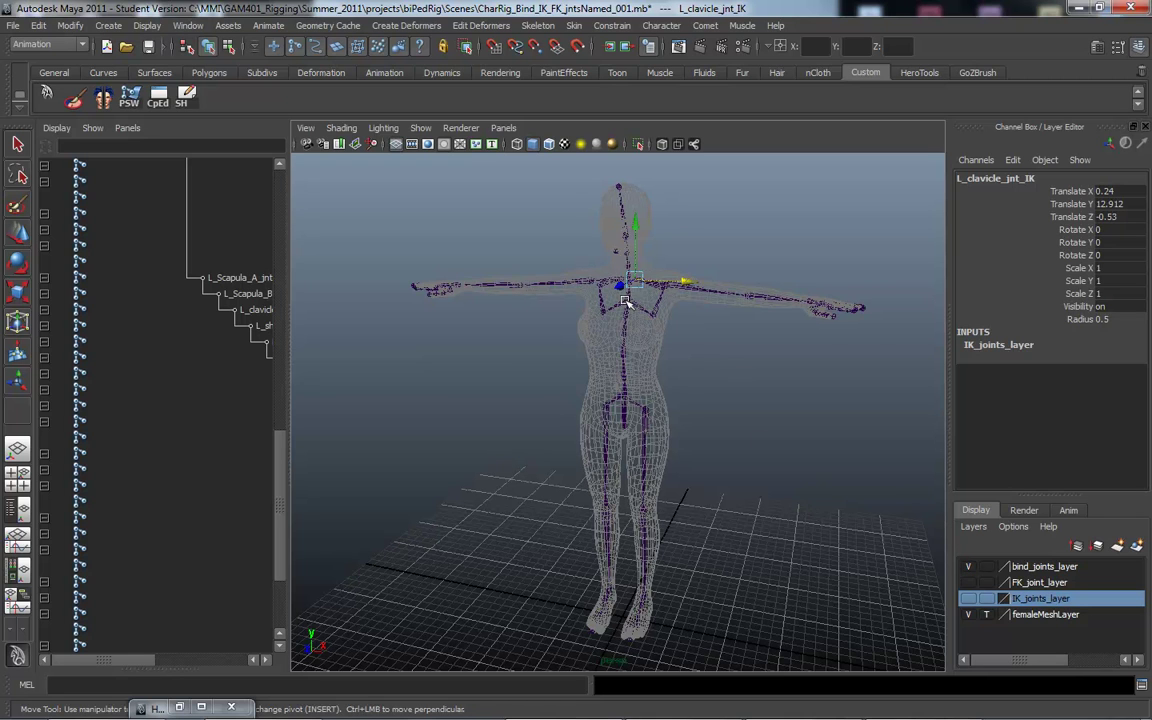
pyautogui.click(969, 567)
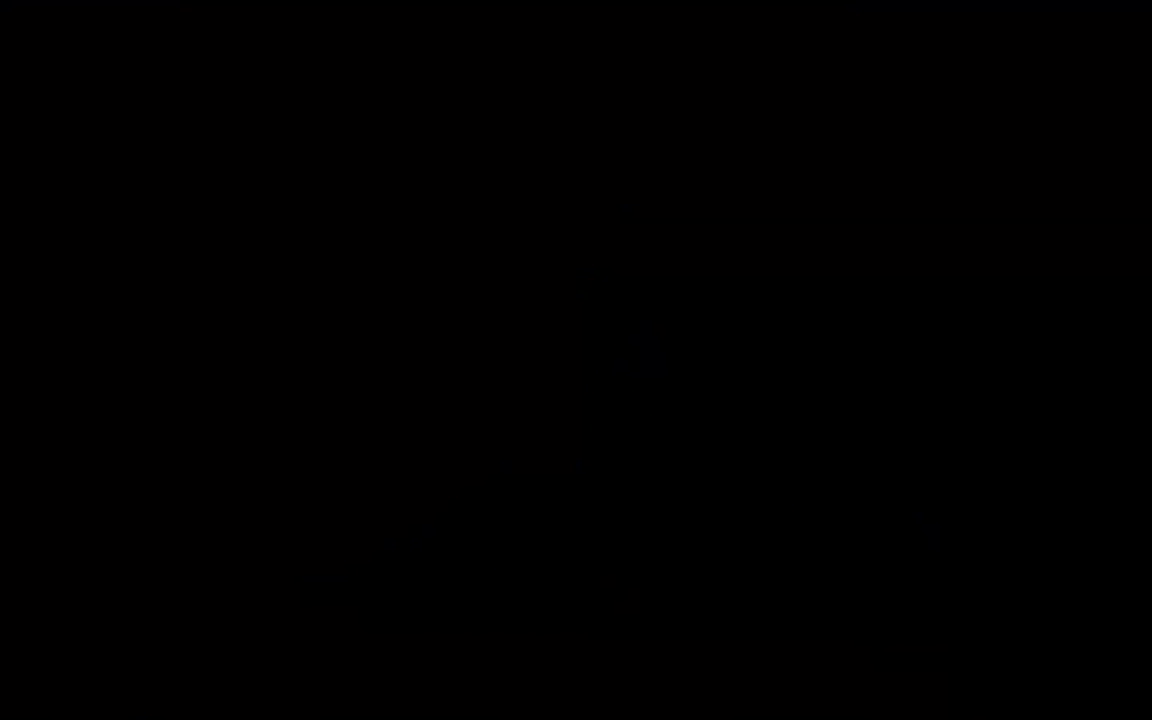